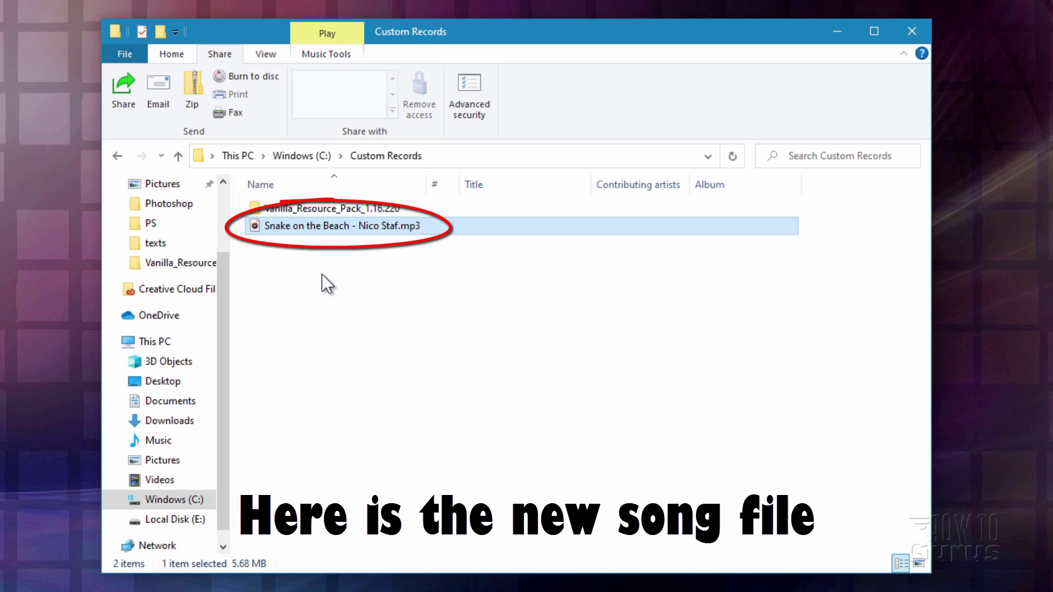
# Step: Load the Snake on the Beach MP3 from the Custom Records folder into Audacity
pyautogui.click(282, 227)
pyautogui.click(253, 226)
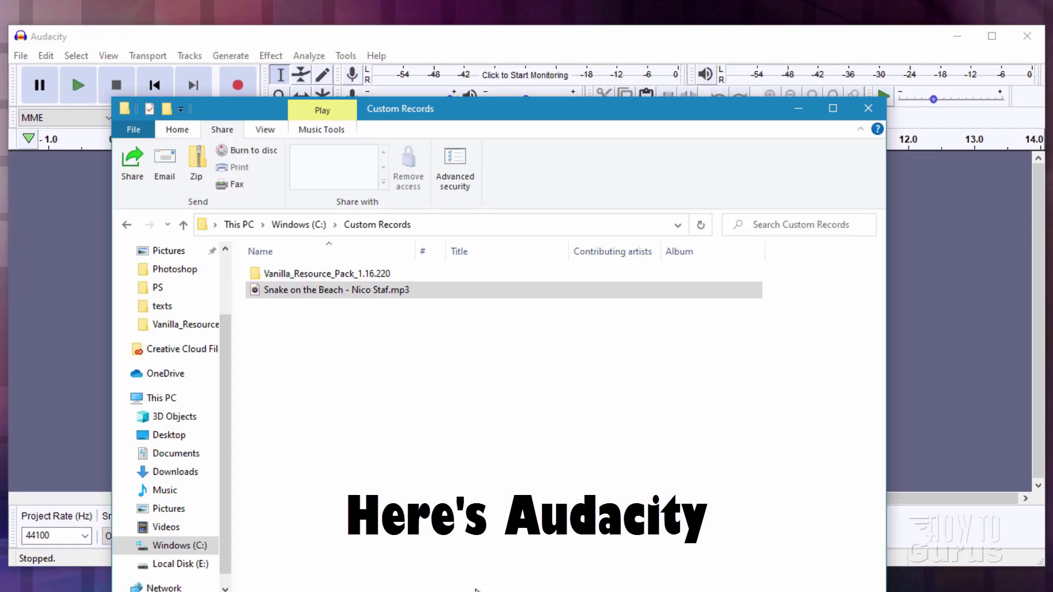
pyautogui.click(476, 589)
pyautogui.moveTo(383, 111); pyautogui.dragTo(811, 136)
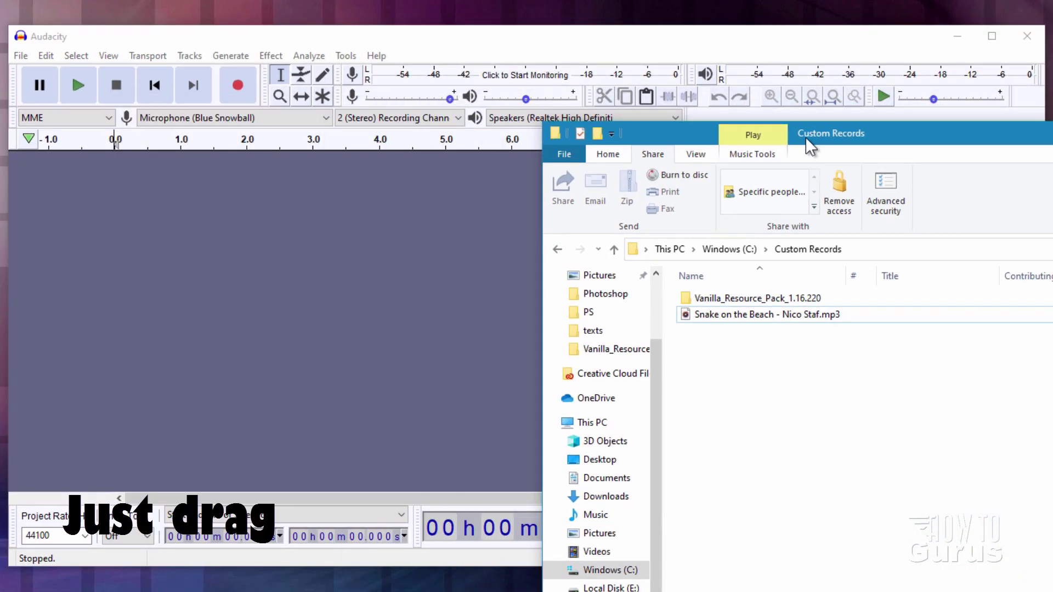
pyautogui.click(702, 316)
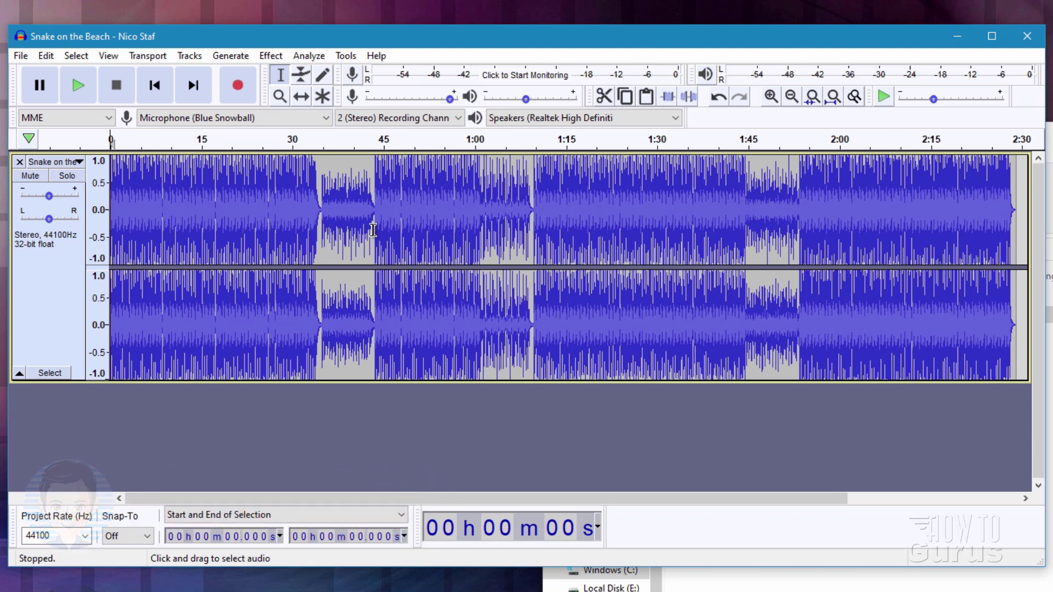
# Step: Export the song as an Ogg Vorbis file to the Custom Records folder
pyautogui.click(21, 56)
pyautogui.moveTo(81, 167)
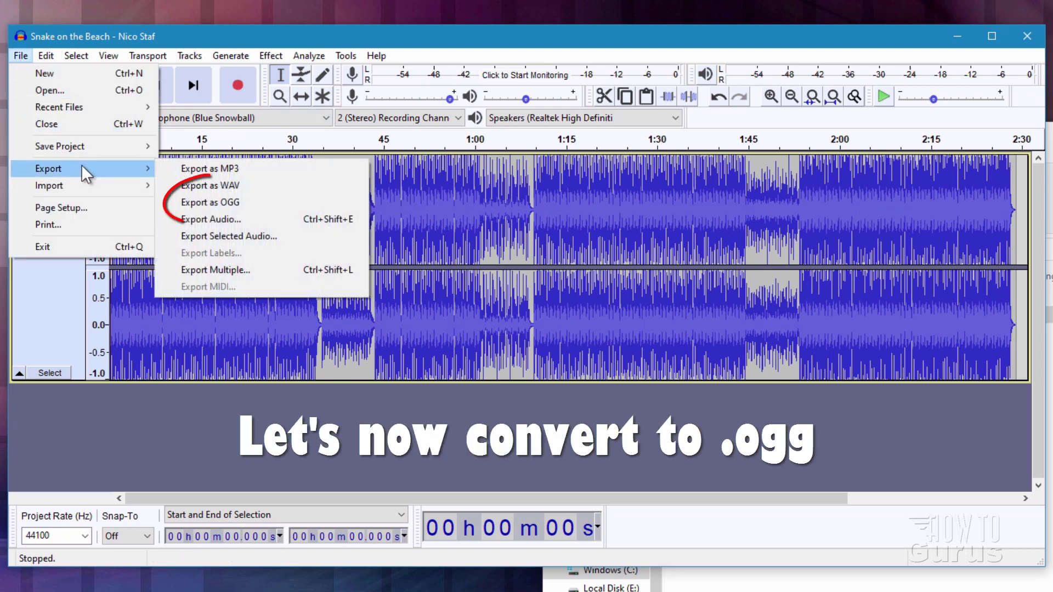
pyautogui.click(204, 203)
pyautogui.moveTo(206, 81); pyautogui.dragTo(423, 167)
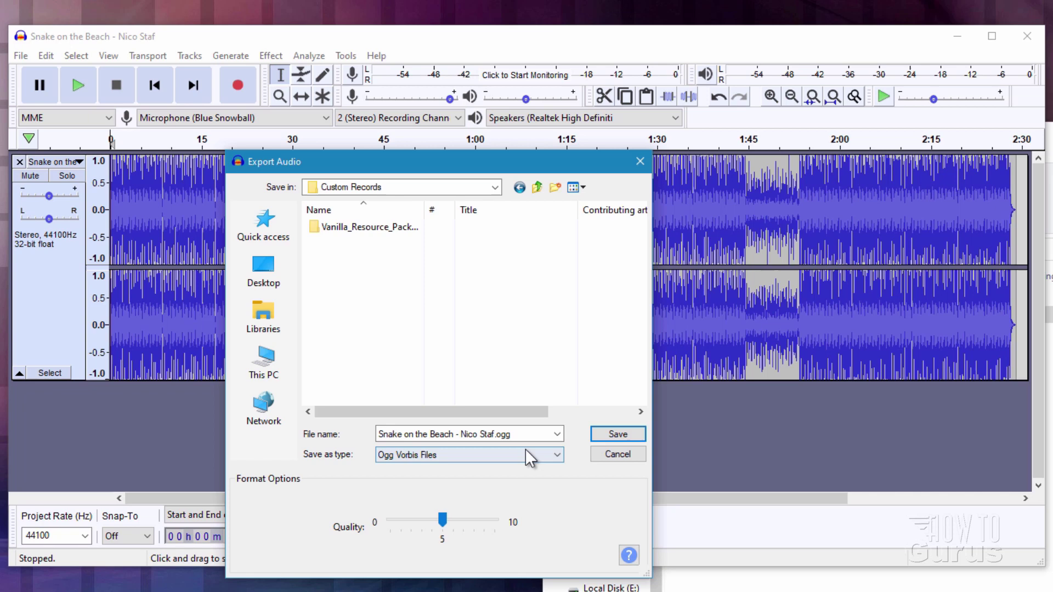
pyautogui.click(609, 435)
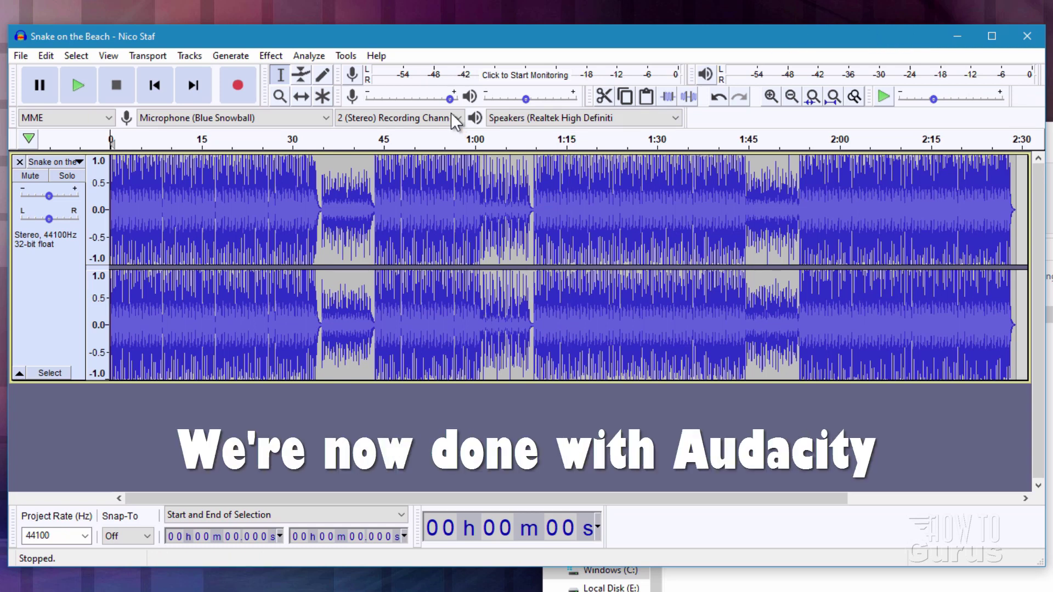
# Step: Close Audacity without saving the project and return to the Custom Records folder window
pyautogui.click(1027, 36)
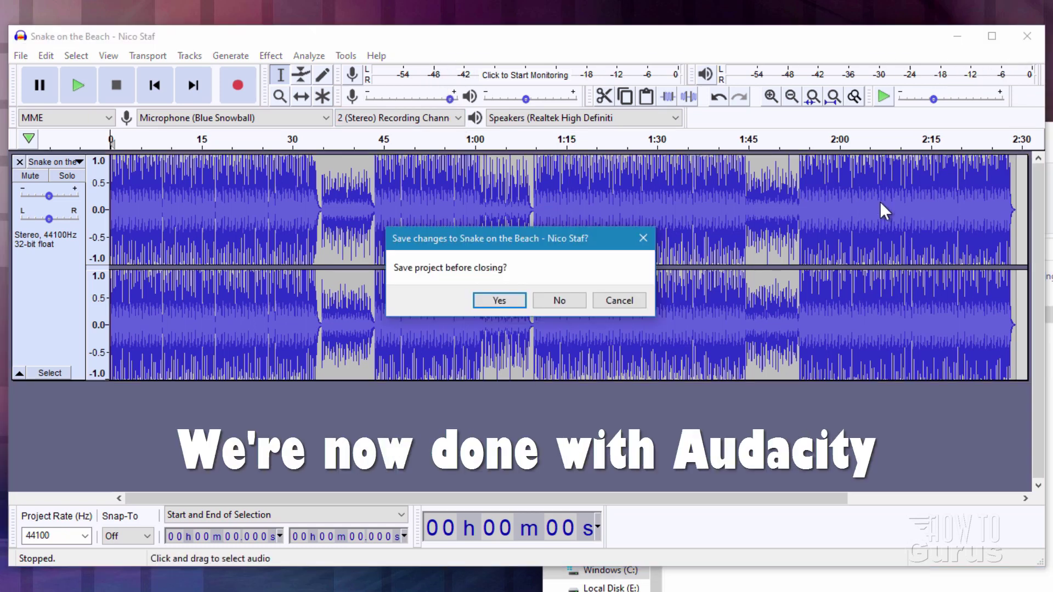
pyautogui.click(545, 300)
pyautogui.moveTo(872, 137); pyautogui.dragTo(529, 112)
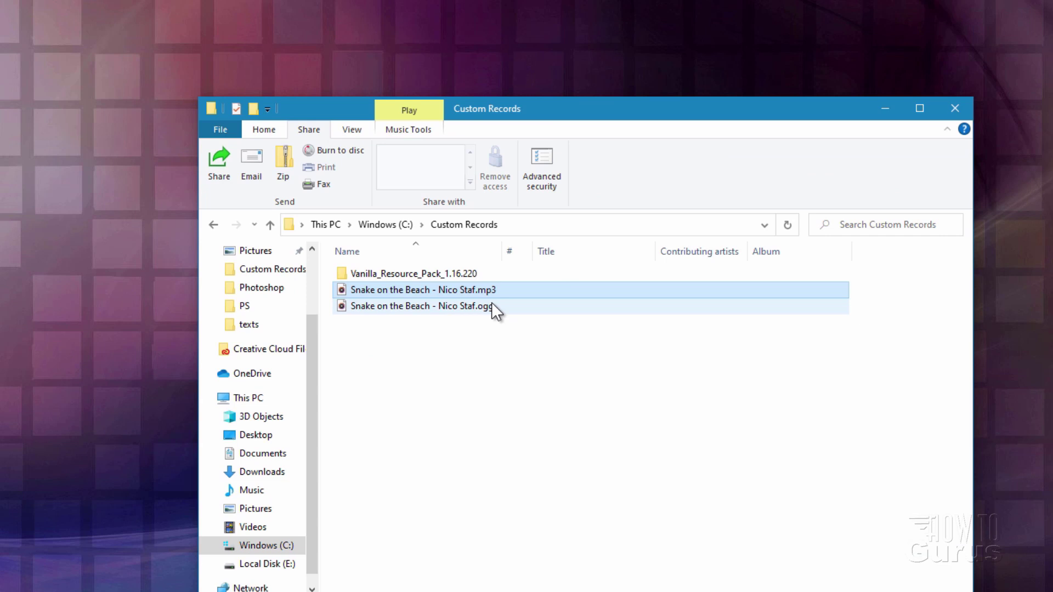
# Step: Rename the exported OGG version of Snake on the Beach to cat.ogg
pyautogui.click(451, 305)
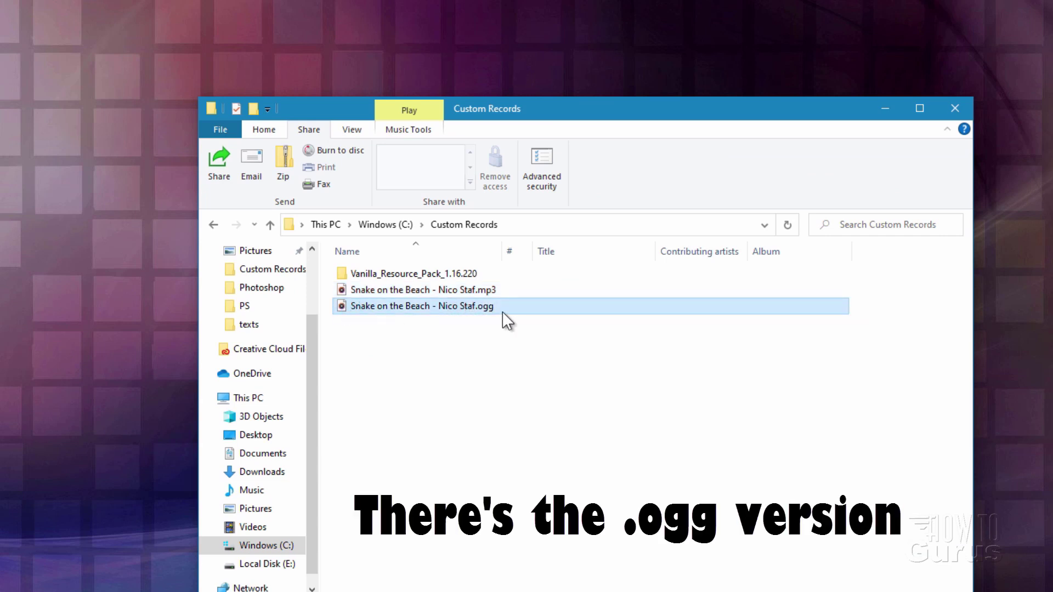
pyautogui.moveTo(407, 305)
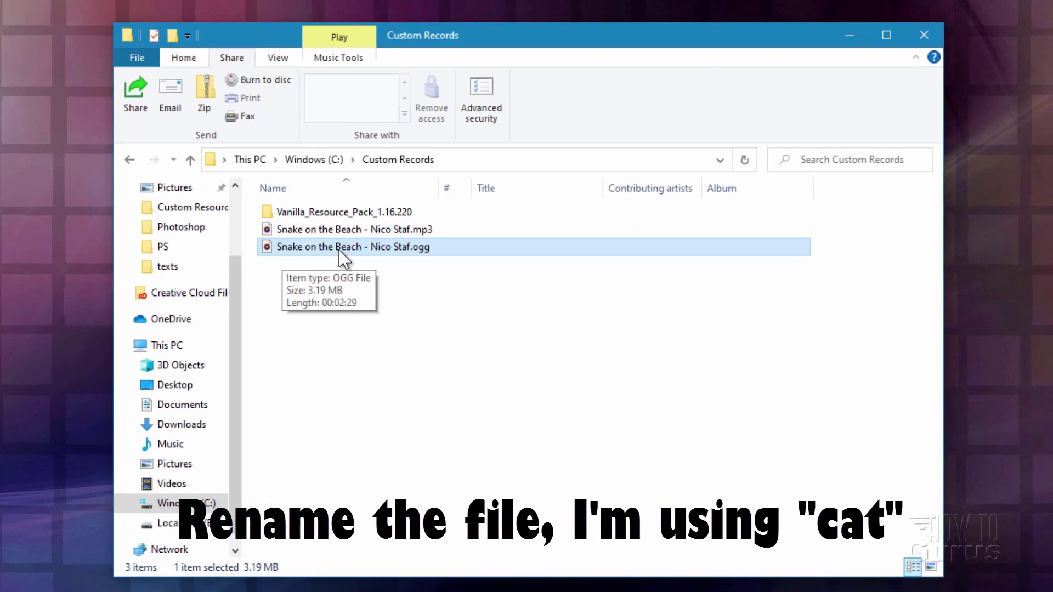
pyautogui.click(410, 255)
pyautogui.write('cat')
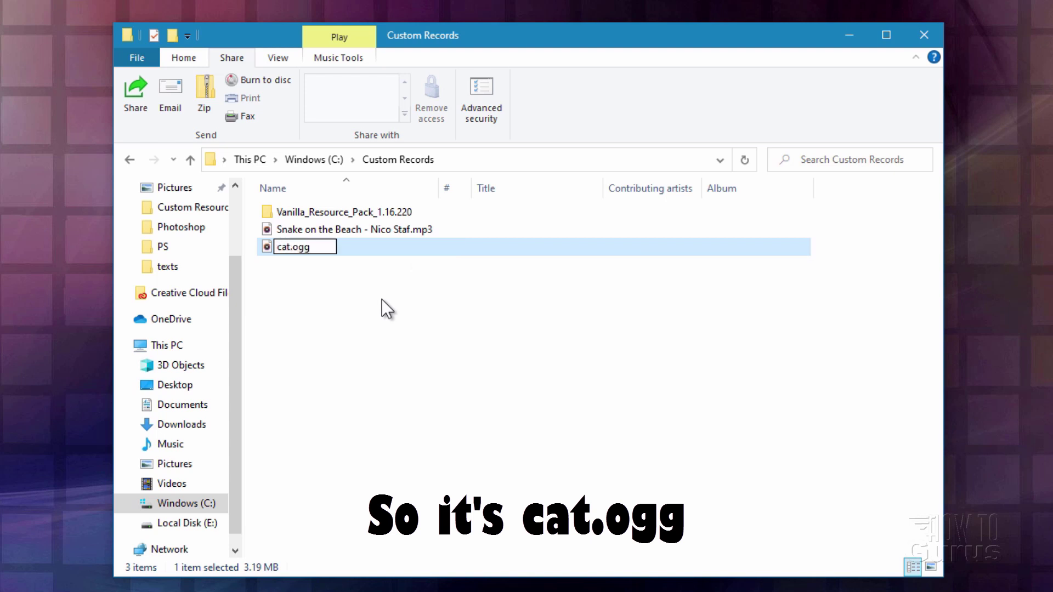
pyautogui.press('Return')
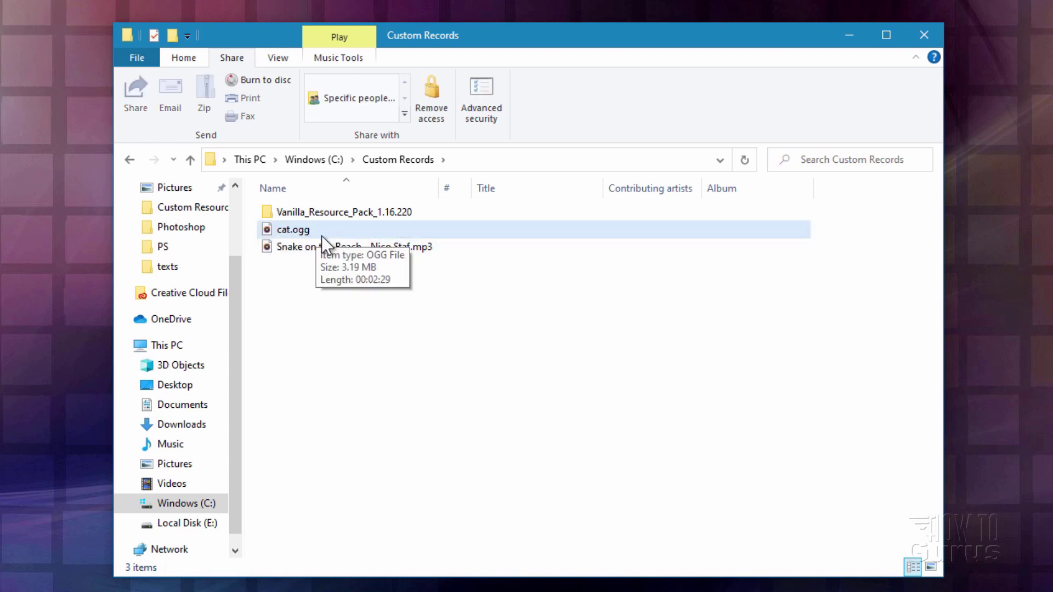
pyautogui.click(513, 284)
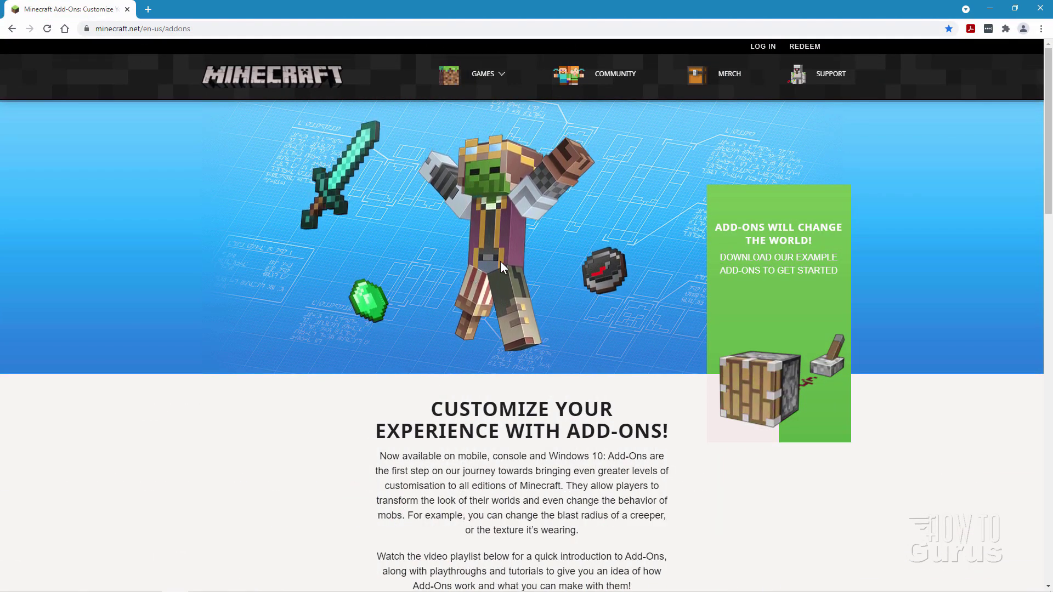
# Step: Look through the Minecraft Add-Ons web page, going past the sample add-on downloads
pyautogui.scroll(-10, 429, 280)
pyautogui.scroll(-2, 539, 258)
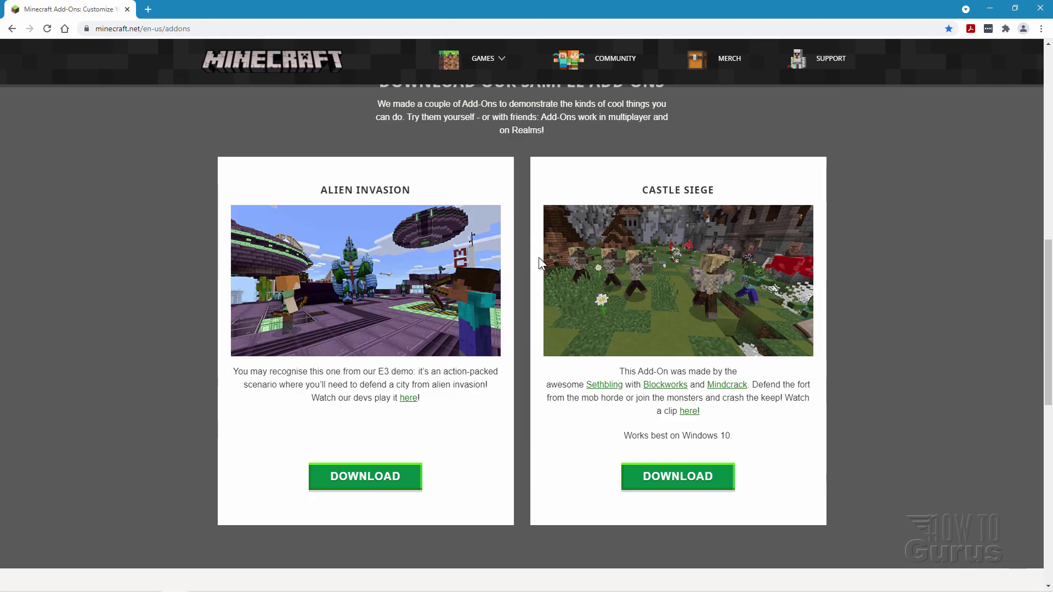
pyautogui.scroll(-3, 529, 263)
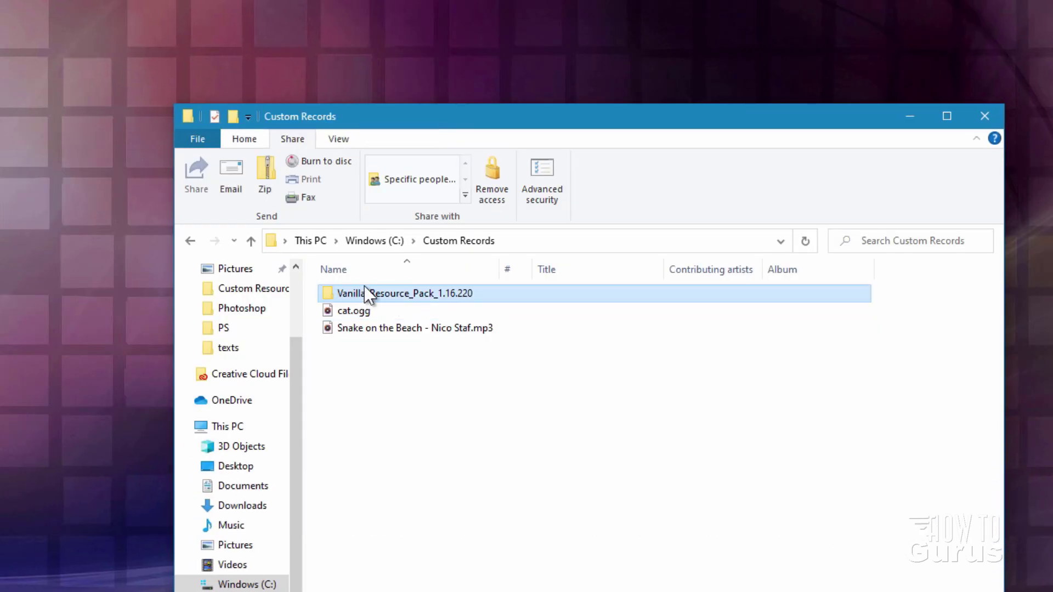
# Step: Open the Vanilla_Resource_Pack_1.16.220 folder in a new window and arrange it beside the Custom Records window
pyautogui.rightClick(342, 291)
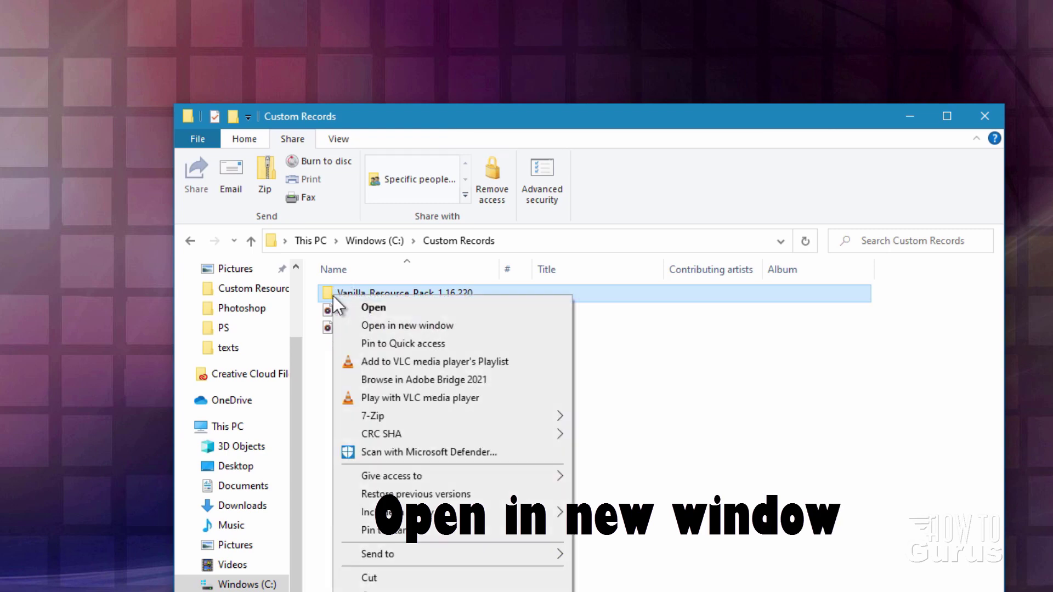
pyautogui.click(399, 327)
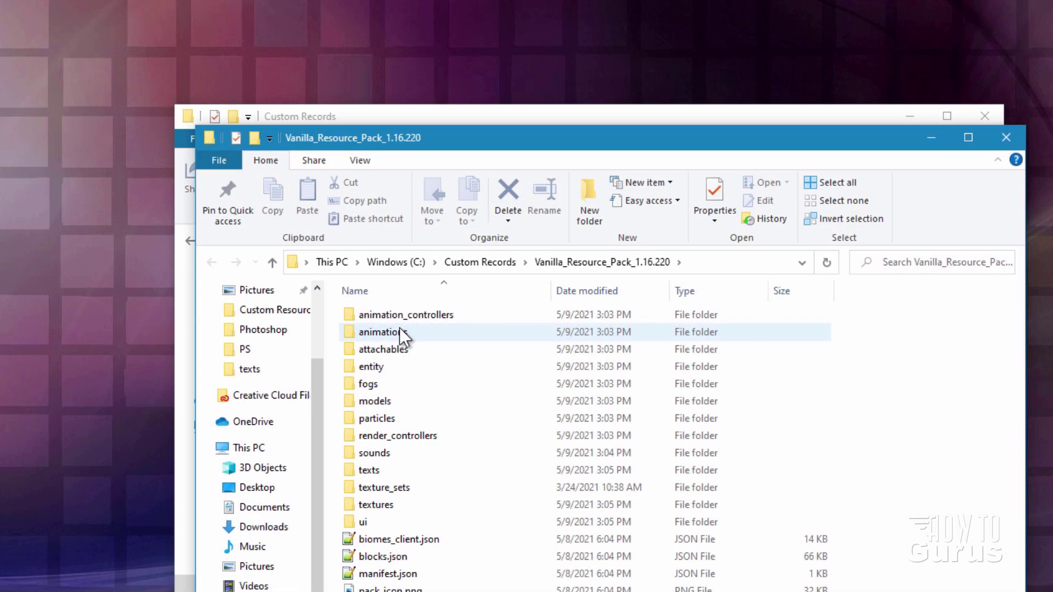
pyautogui.moveTo(455, 139); pyautogui.dragTo(795, 150)
pyautogui.click(446, 124)
pyautogui.moveTo(449, 119); pyautogui.dragTo(211, 151)
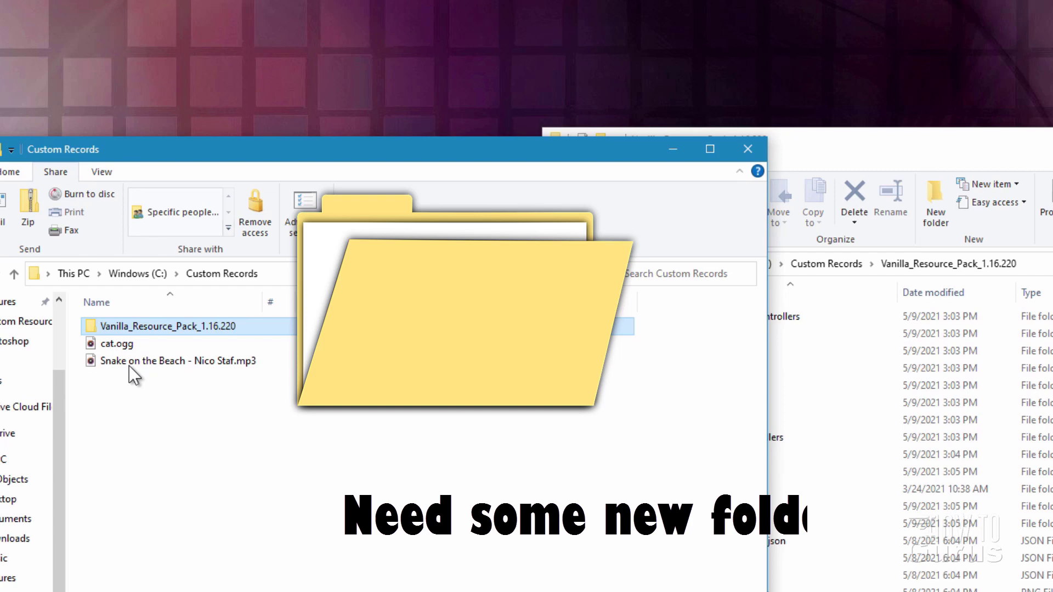
pyautogui.click(974, 149)
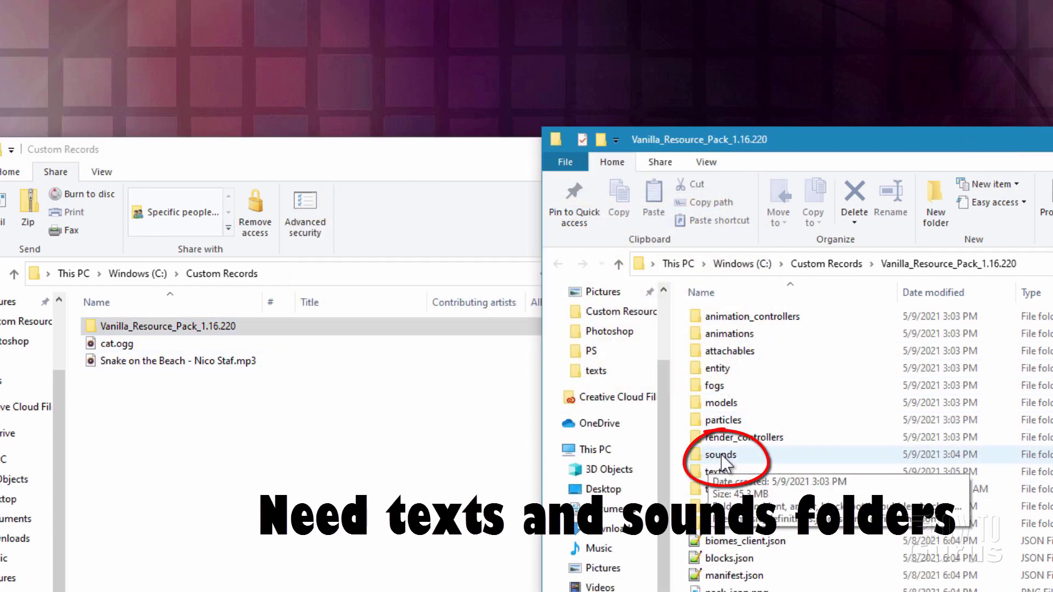
# Step: Create two new folders named texts and sounds in the Custom Records folder
pyautogui.click(274, 149)
pyautogui.click(10, 172)
pyautogui.click(331, 222)
pyautogui.write('texts')
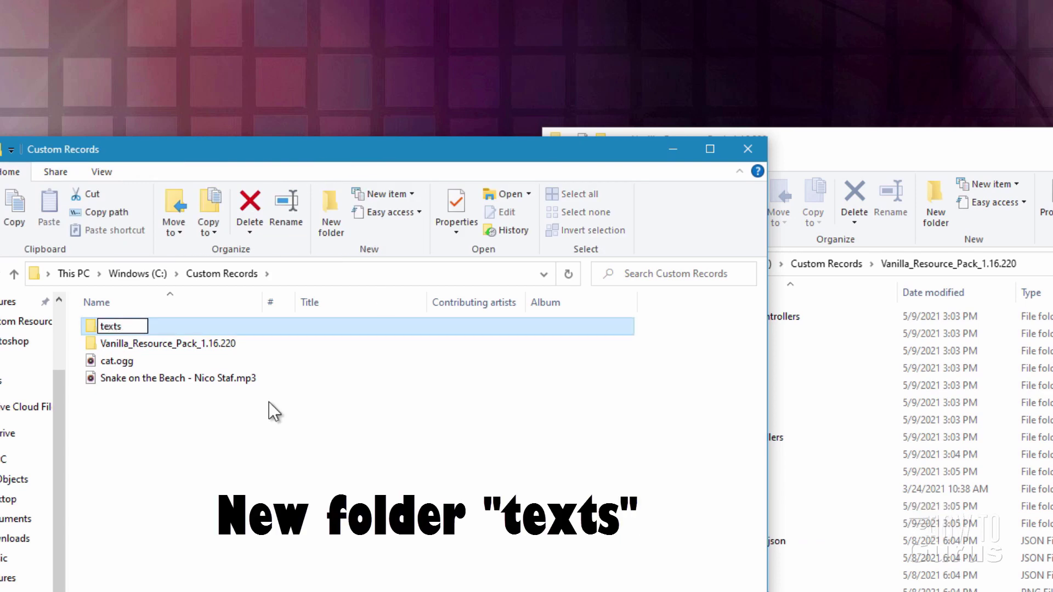
pyautogui.press('Return')
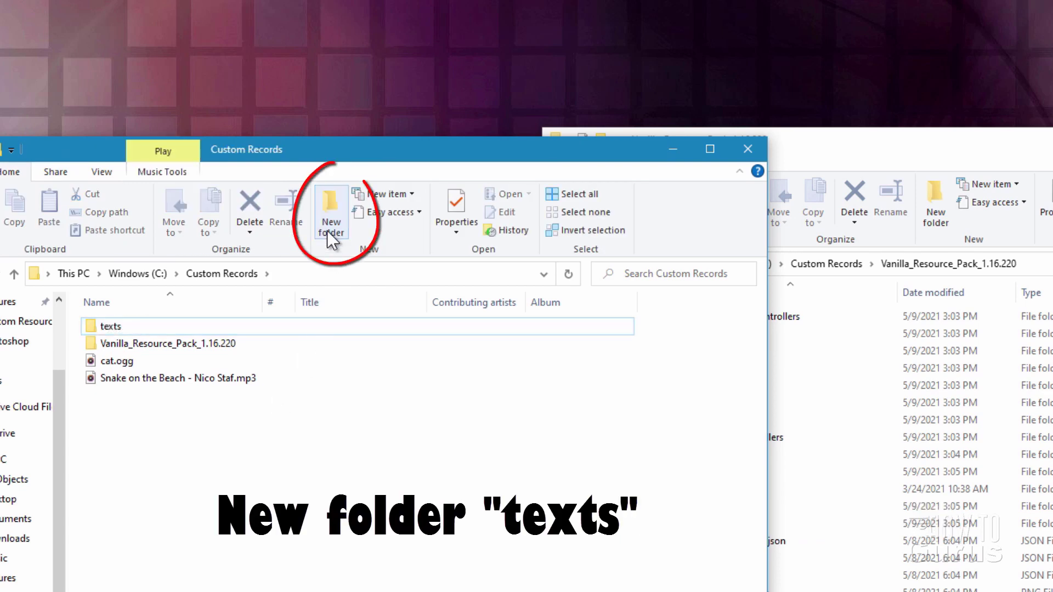
pyautogui.click(328, 230)
pyautogui.write('sounds')
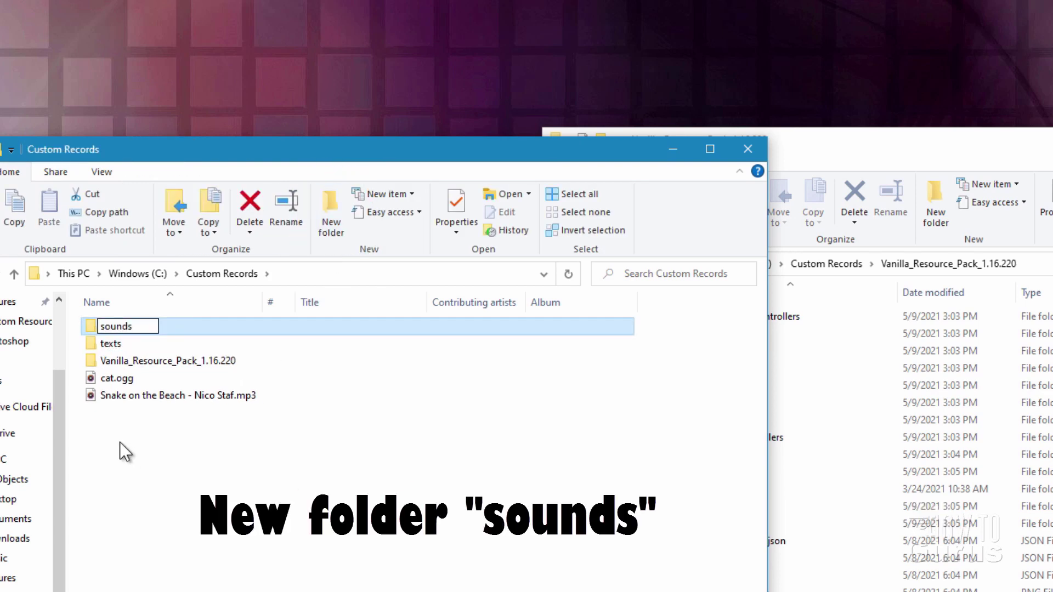
pyautogui.click(96, 324)
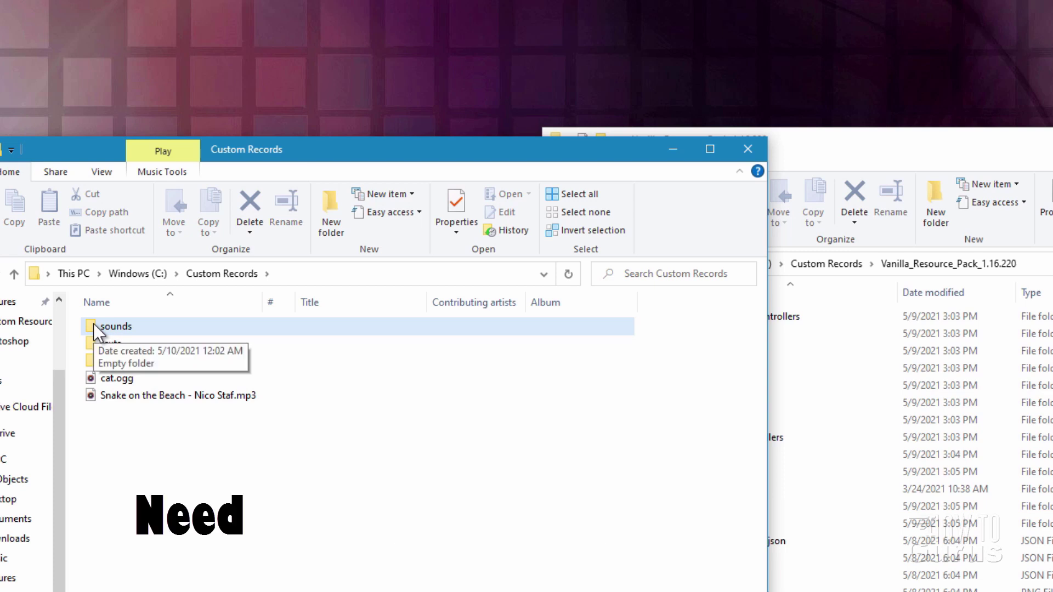
# Step: Create a folder named music inside the sounds folder
pyautogui.doubleClick(93, 324)
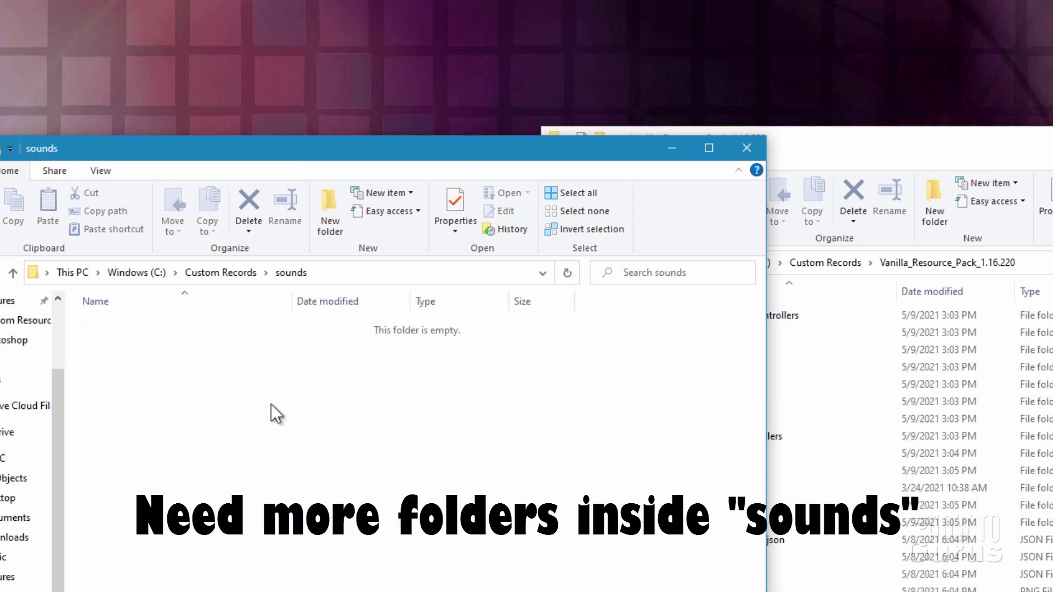
pyautogui.click(331, 225)
pyautogui.write('mus')
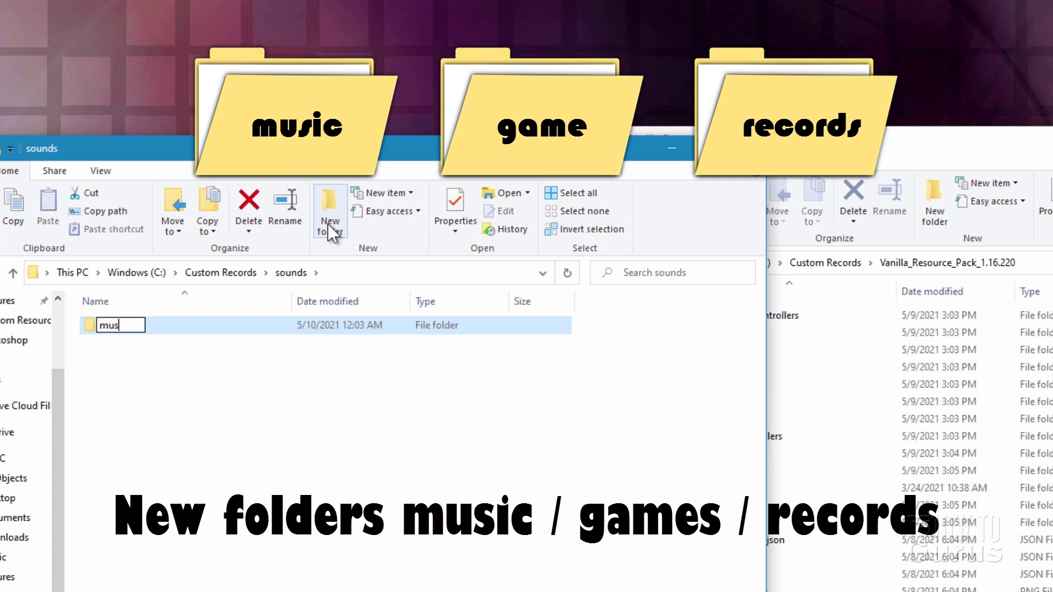
pyautogui.write('ic')
pyautogui.press('Return')
# Step: Create a folder named game inside the music folder
pyautogui.doubleClick(88, 323)
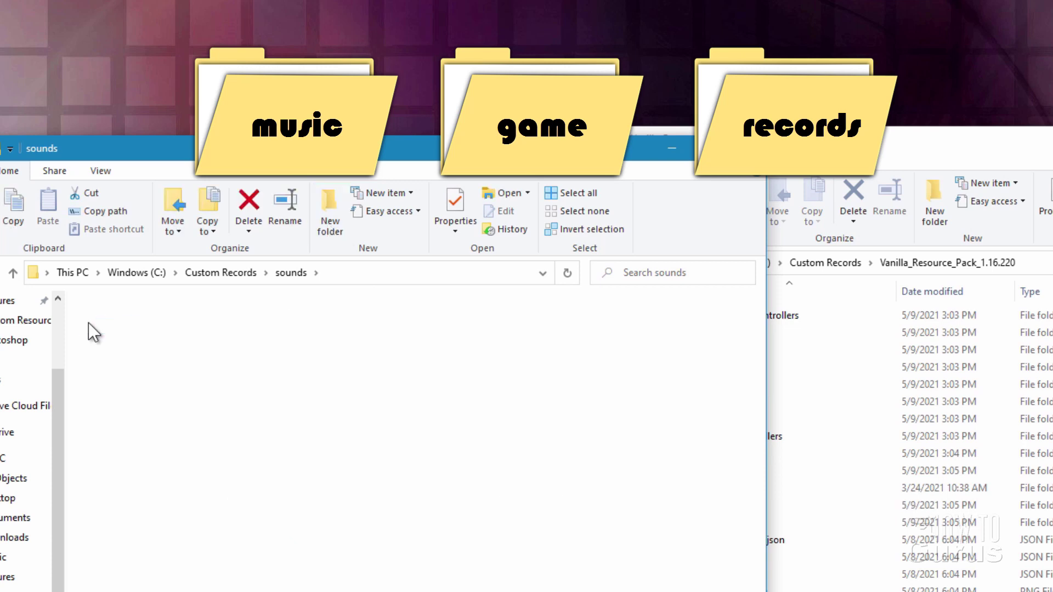
pyautogui.click(327, 235)
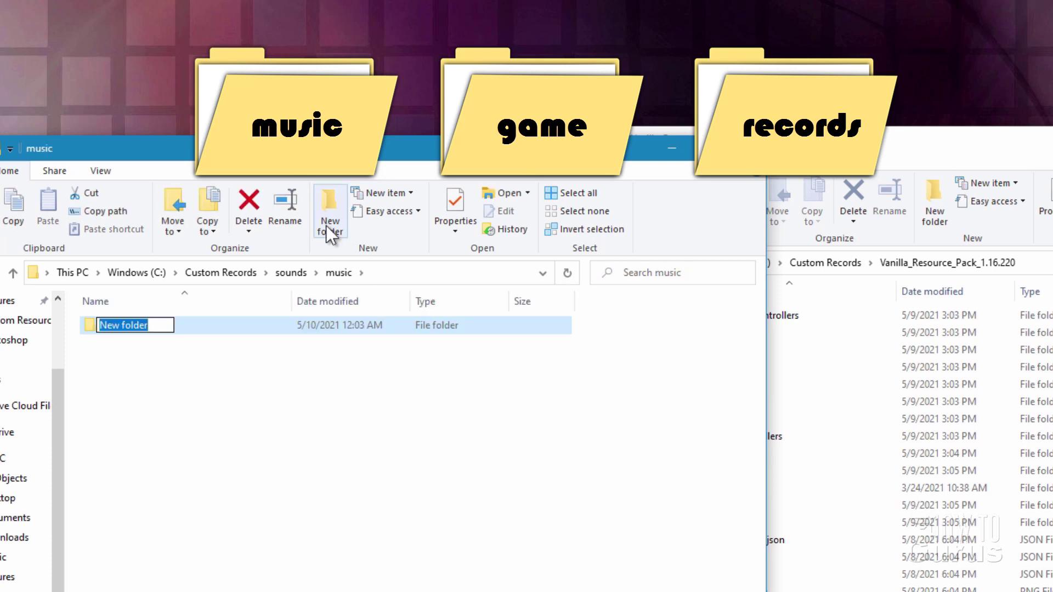
pyautogui.write('game')
pyautogui.press('Return')
# Step: Create a folder named records inside the game folder
pyautogui.doubleClick(94, 324)
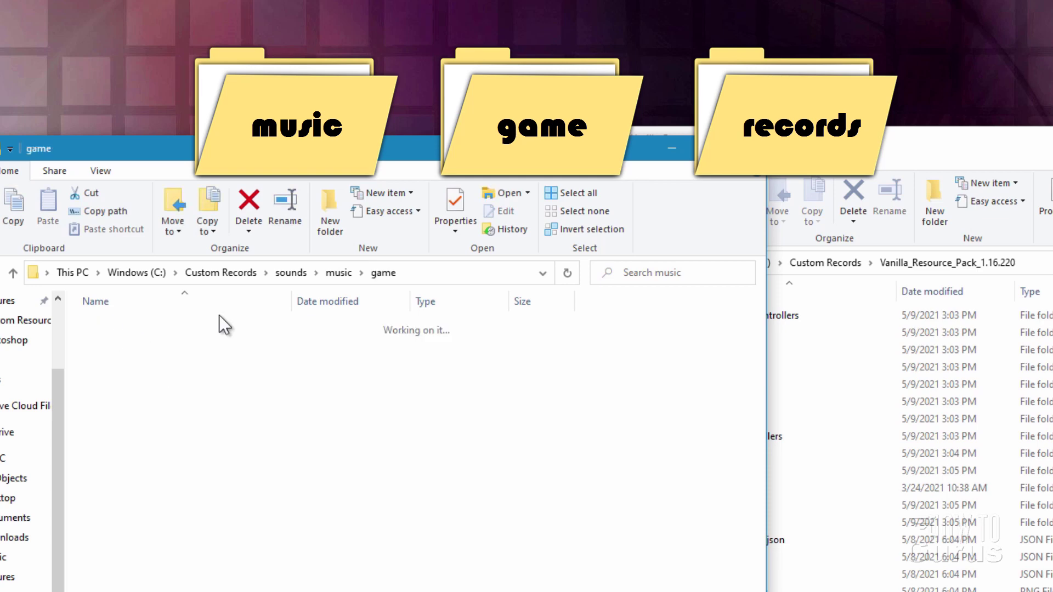
pyautogui.click(341, 229)
pyautogui.write('reco')
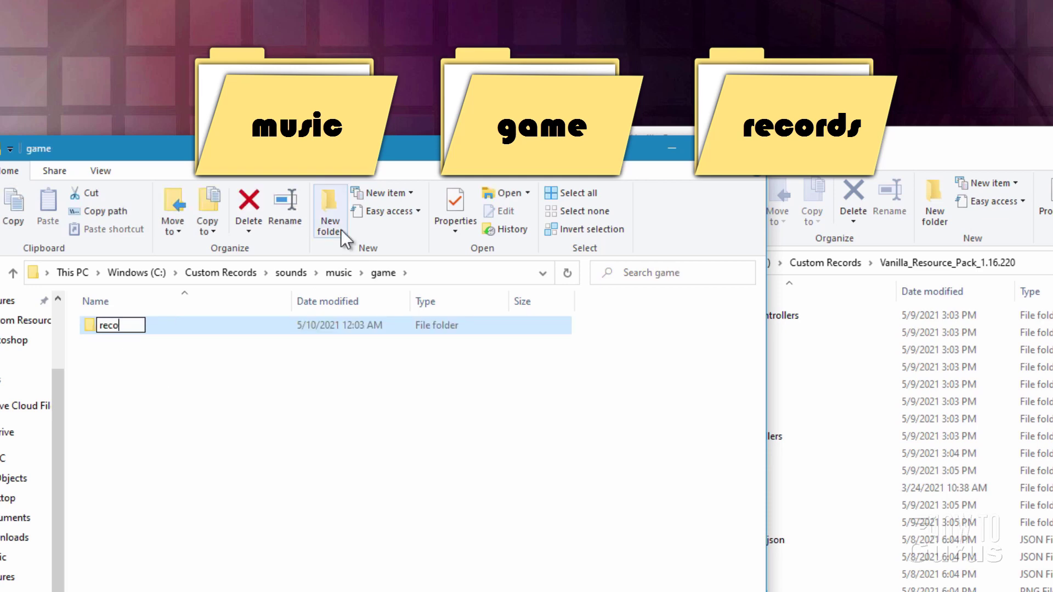
pyautogui.write('rds')
pyautogui.click(124, 341)
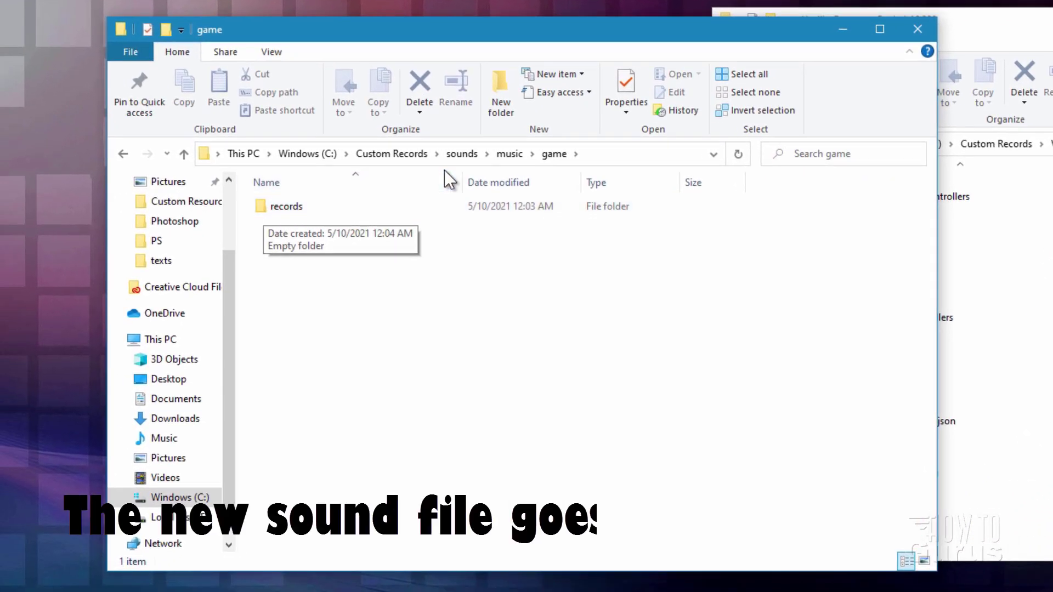
# Step: Copy cat.ogg from Custom Records into the sounds > music > game > records folder
pyautogui.click(423, 155)
pyautogui.click(269, 259)
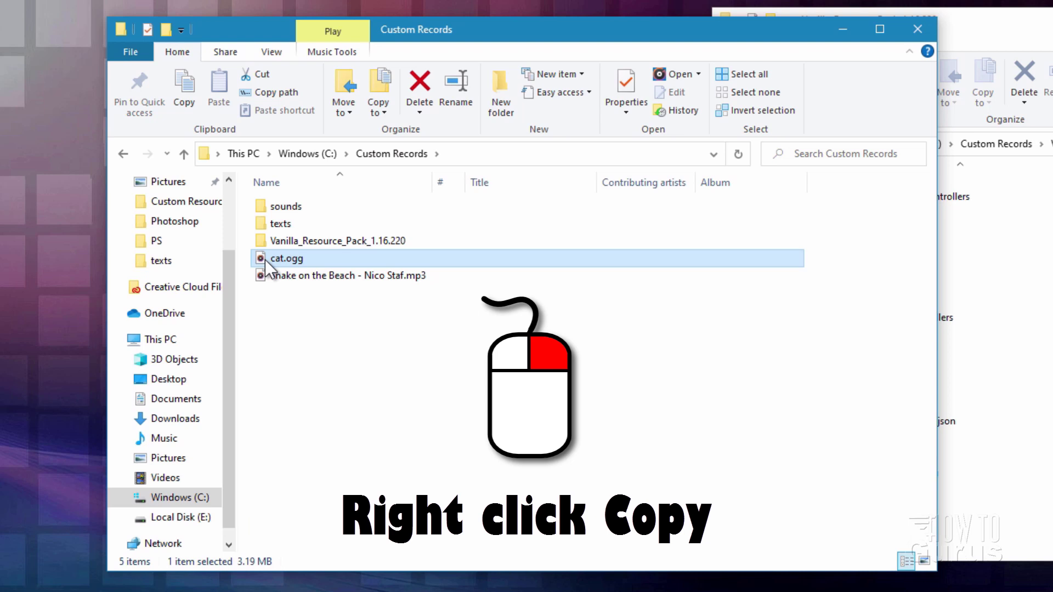
pyautogui.rightClick(266, 264)
pyautogui.click(315, 481)
pyautogui.click(258, 208)
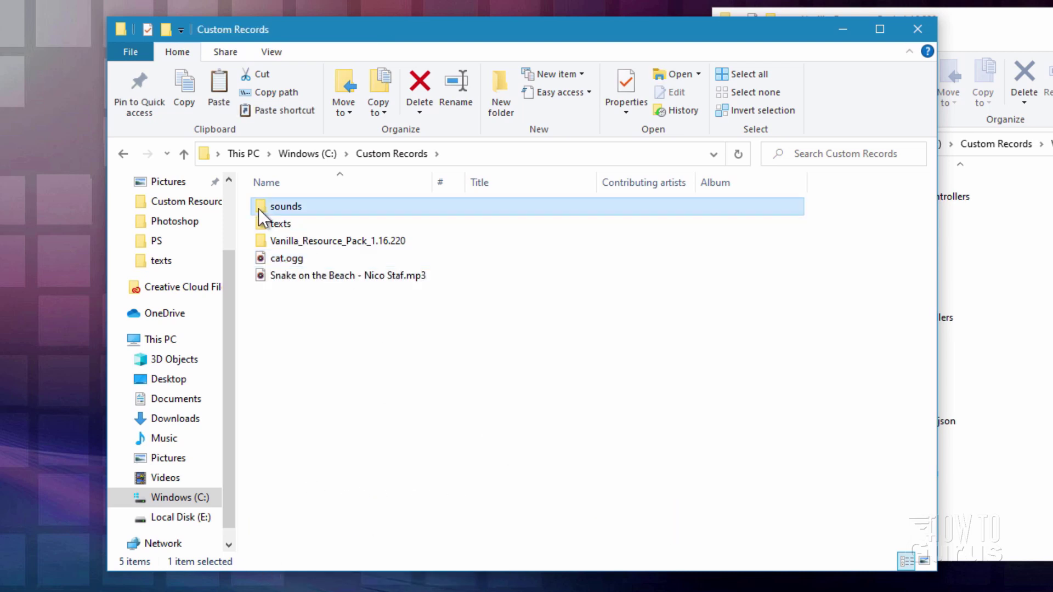
pyautogui.doubleClick(259, 209)
pyautogui.doubleClick(258, 206)
pyautogui.doubleClick(259, 206)
pyautogui.doubleClick(259, 206)
pyautogui.rightClick(308, 239)
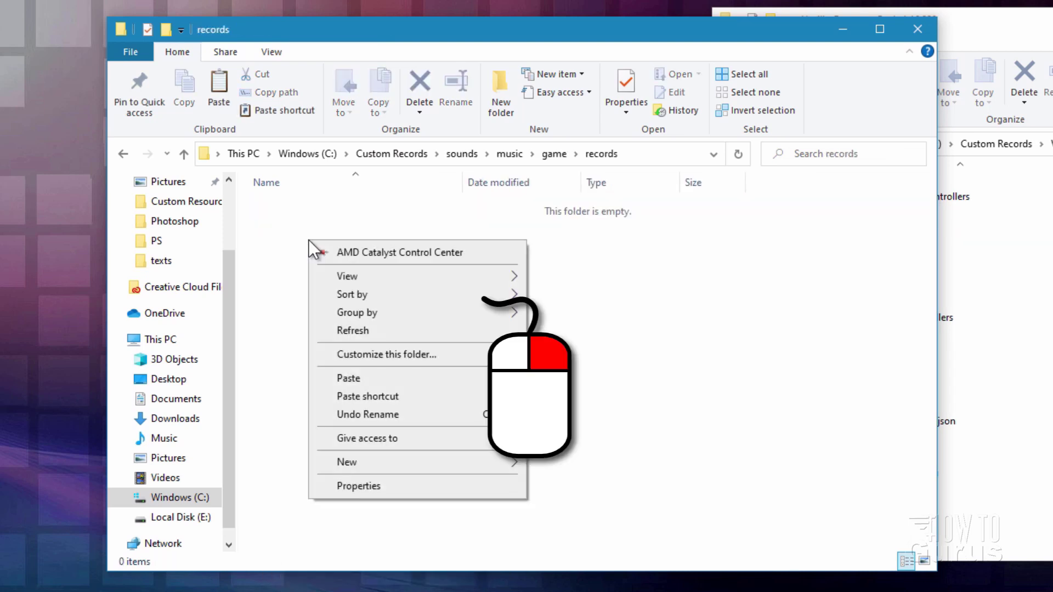
pyautogui.click(357, 377)
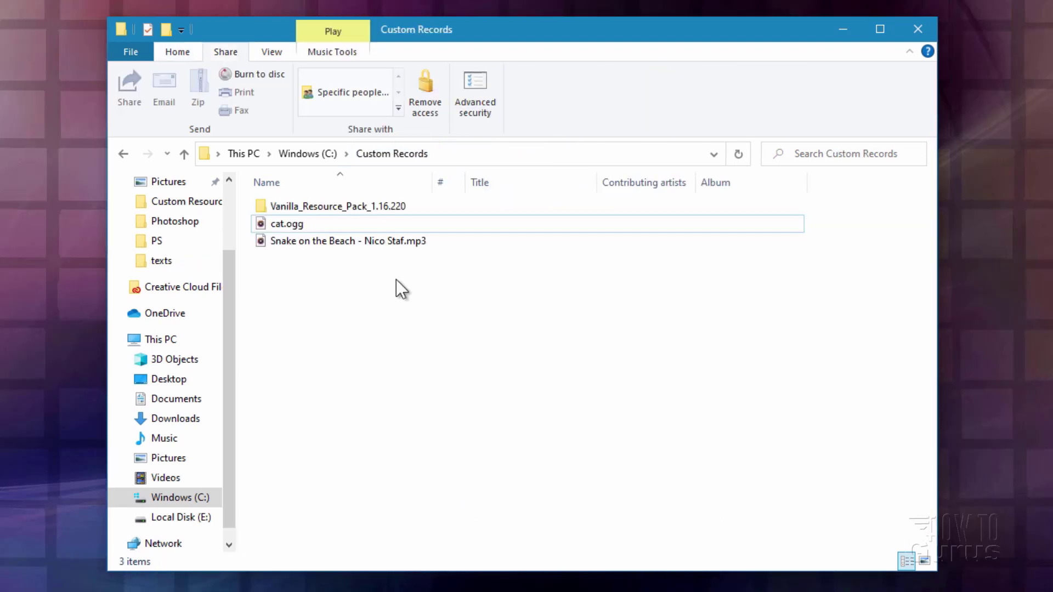
pyautogui.moveTo(366, 244)
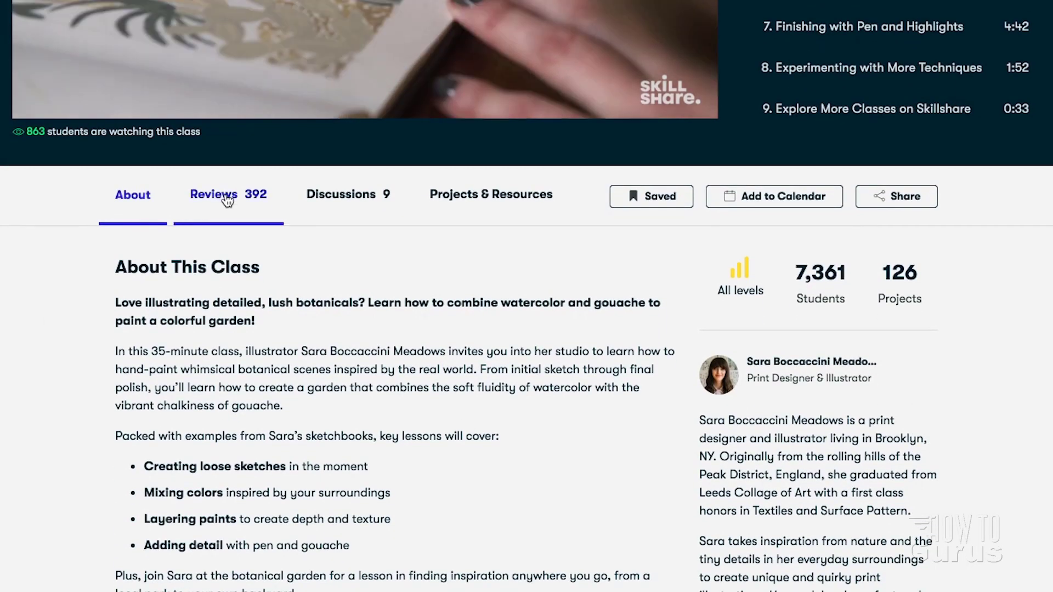
# Step: View the reviews and the discussions of the class on Skillshare
pyautogui.click(227, 198)
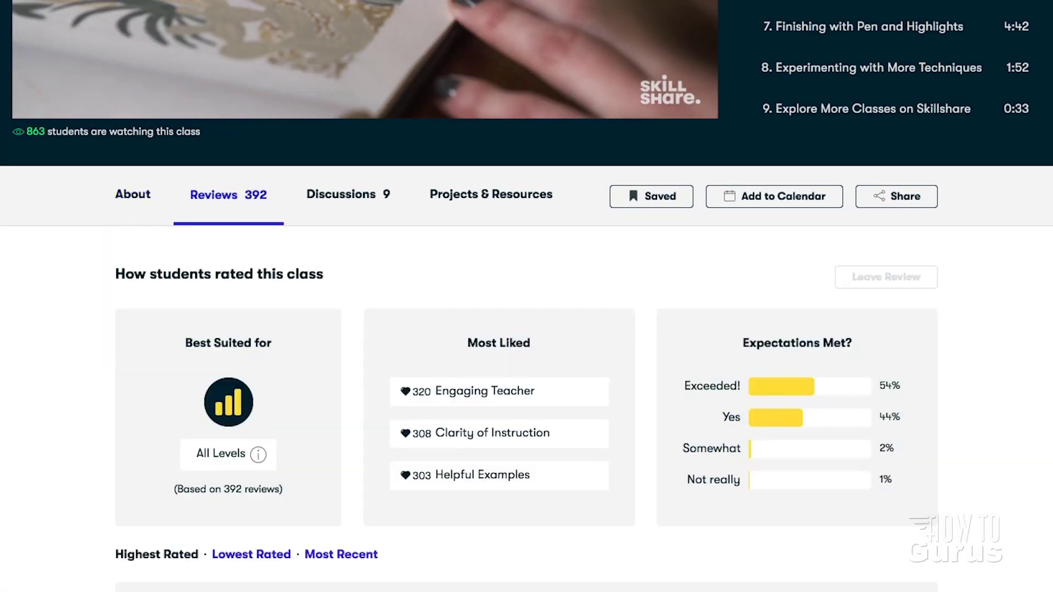
pyautogui.click(345, 215)
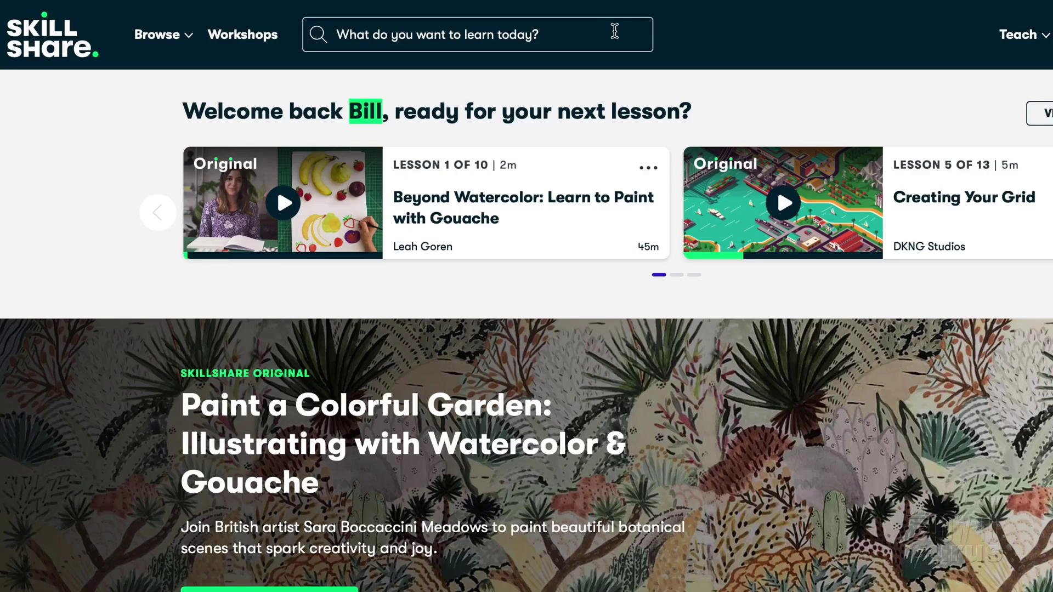
# Step: Search Skillshare for Logo Design classes and open the Secrets of Shape, Type and Color class
pyautogui.click(616, 33)
pyautogui.write('L')
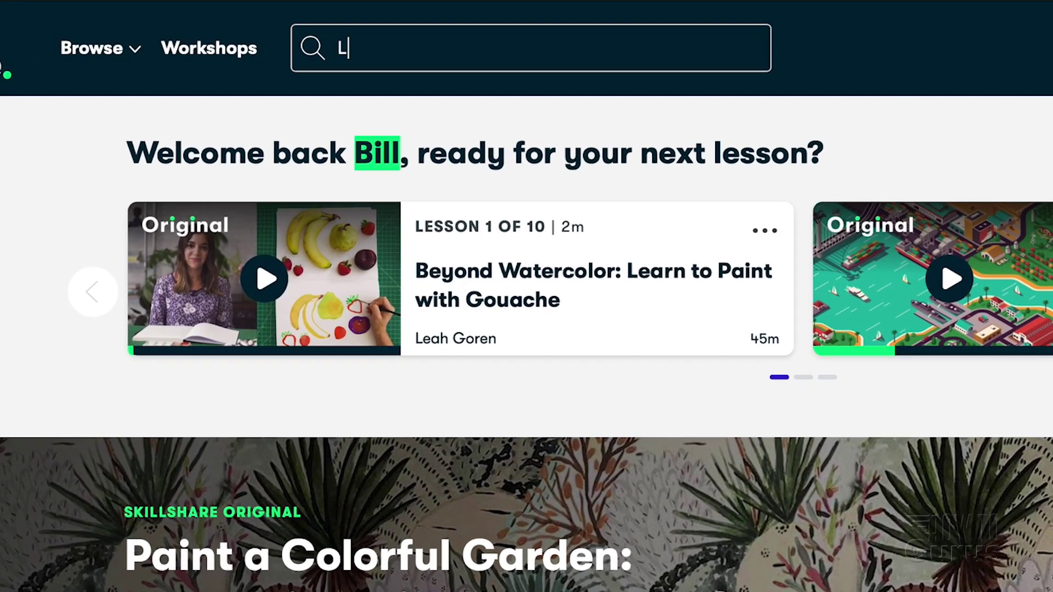
pyautogui.write('ogo Design')
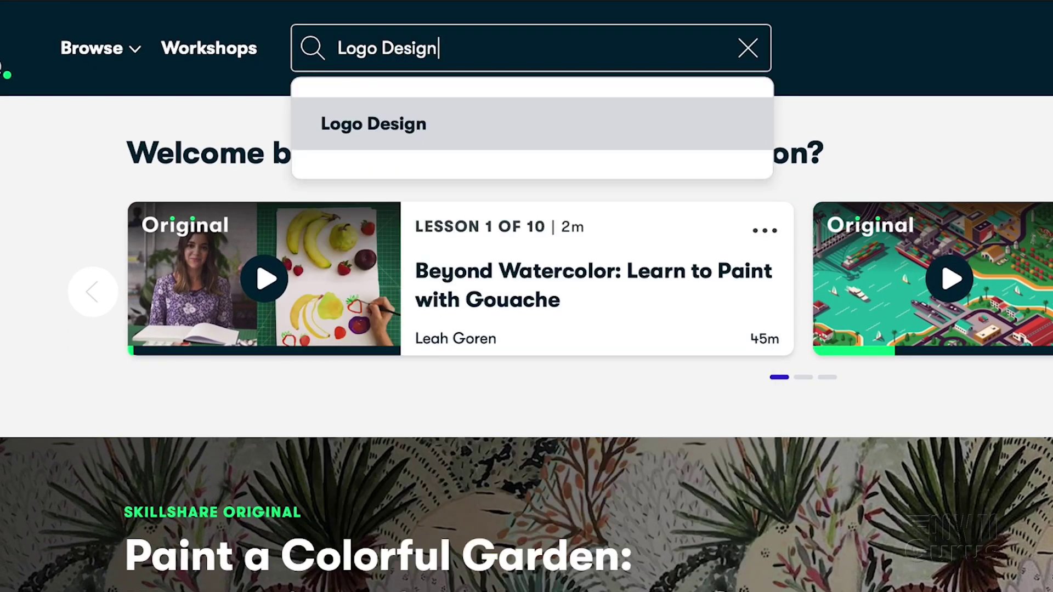
pyautogui.click(471, 132)
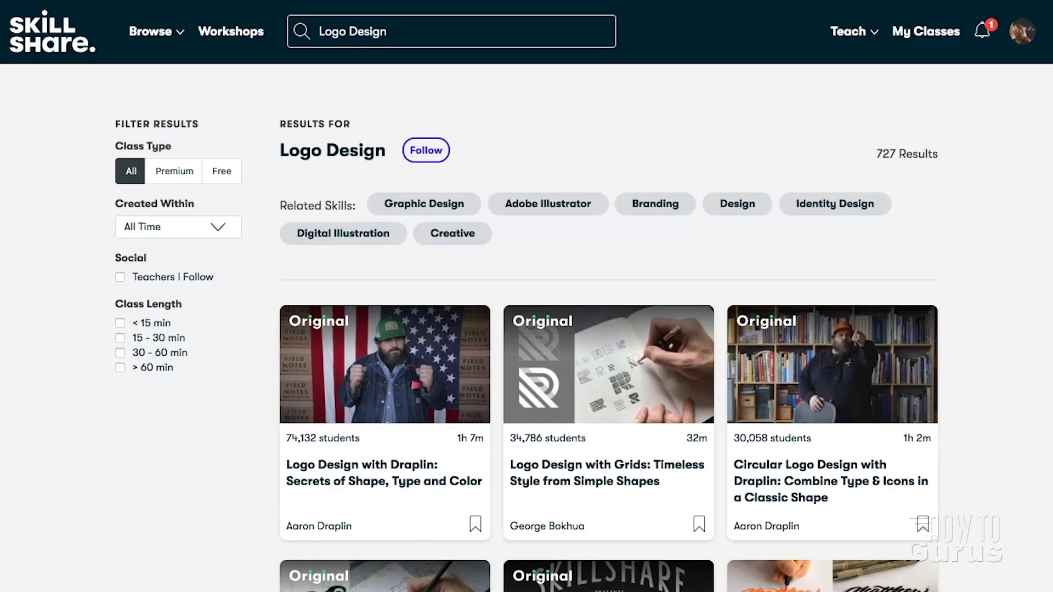
pyautogui.click(377, 485)
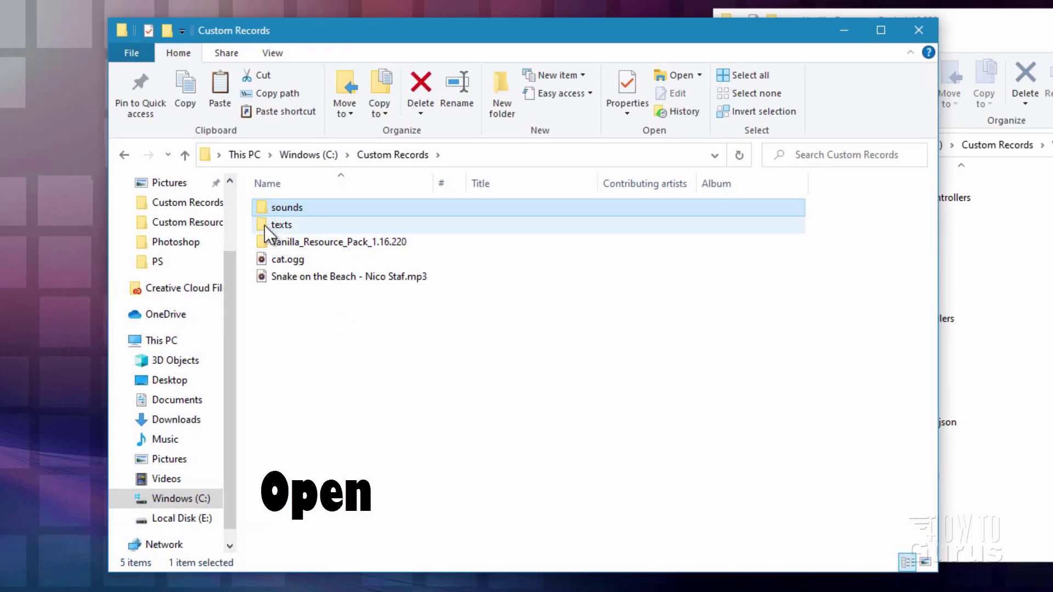
# Step: Copy en_US.lang from the vanilla resource pack's texts folder into the Custom Records > texts folder
pyautogui.click(264, 225)
pyautogui.doubleClick(265, 225)
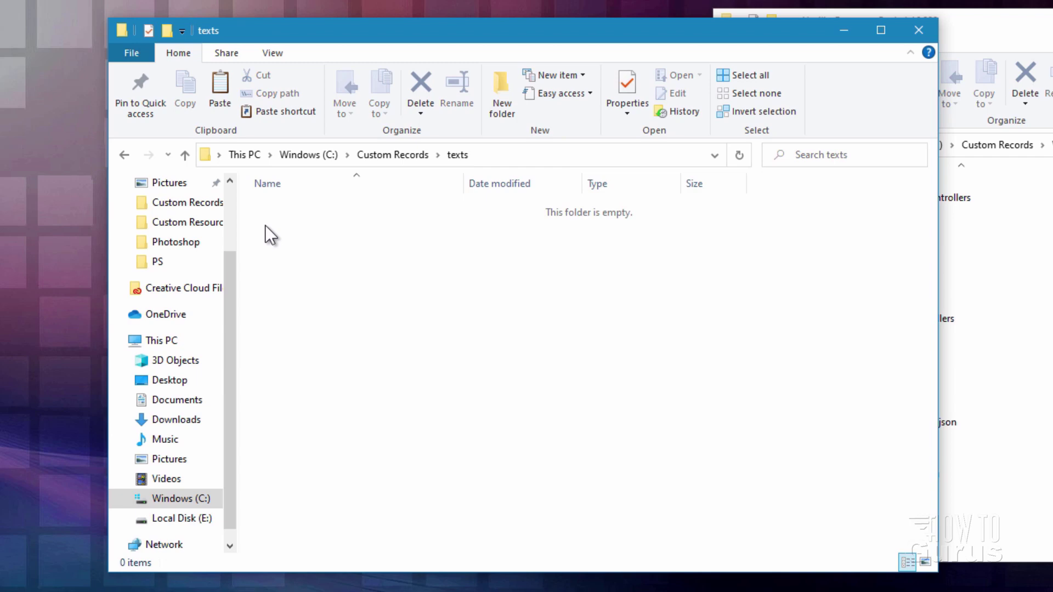
pyautogui.click(907, 204)
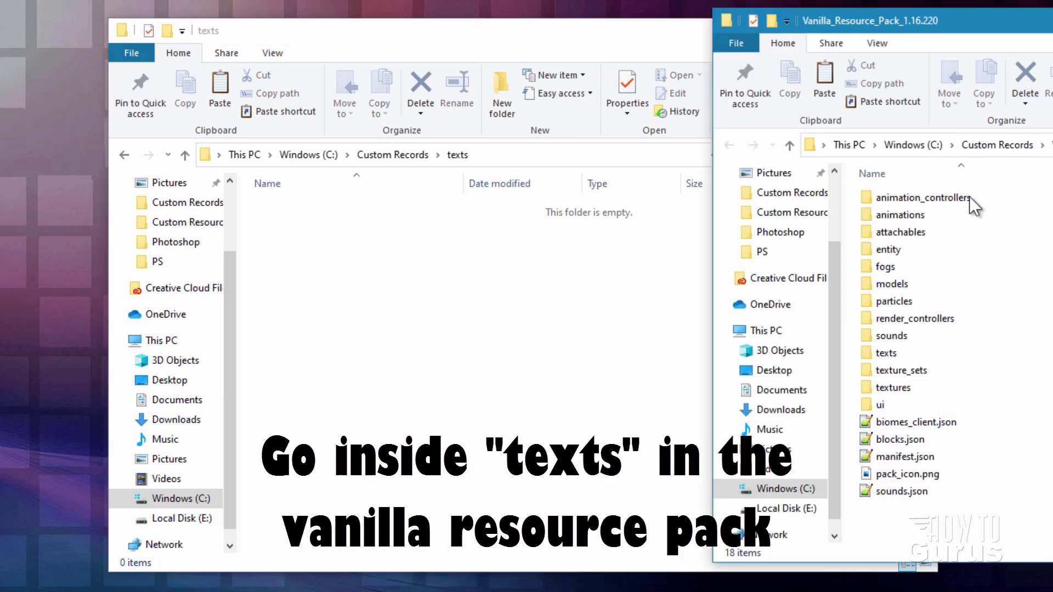
pyautogui.doubleClick(573, 360)
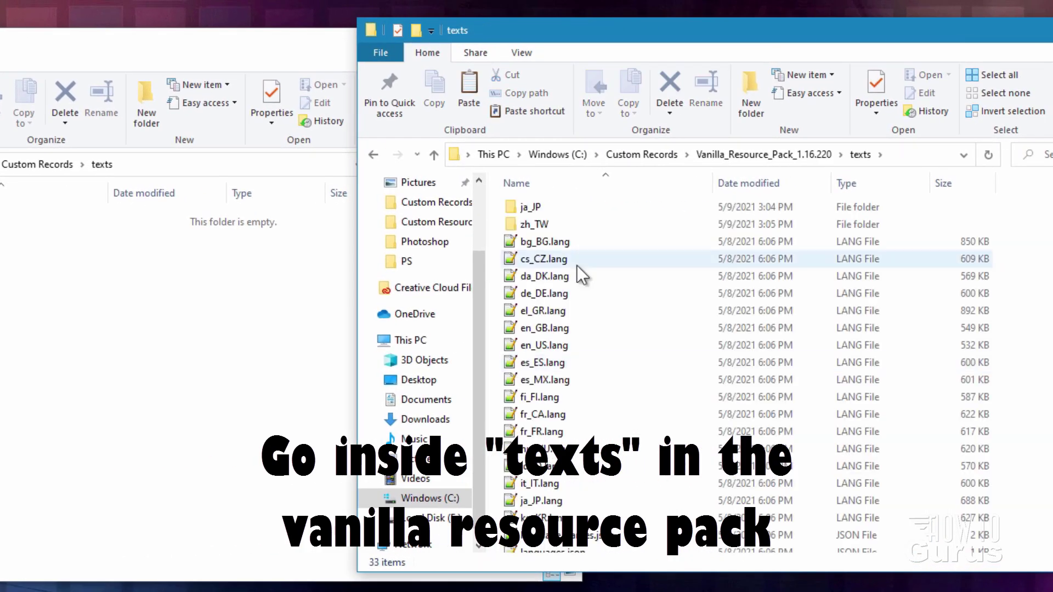
pyautogui.click(521, 348)
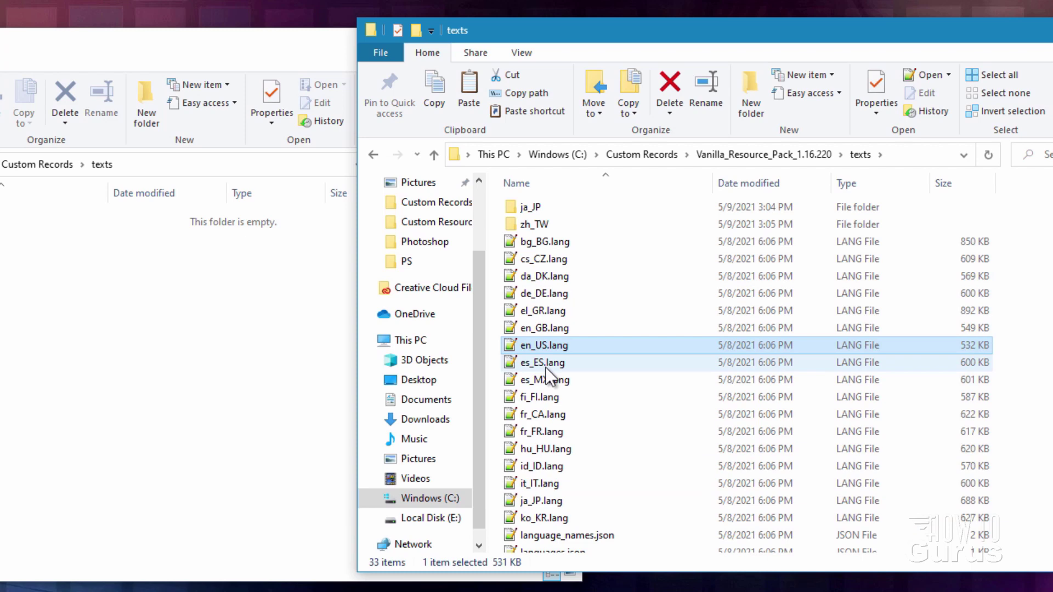
pyautogui.moveTo(512, 345); pyautogui.dragTo(94, 358)
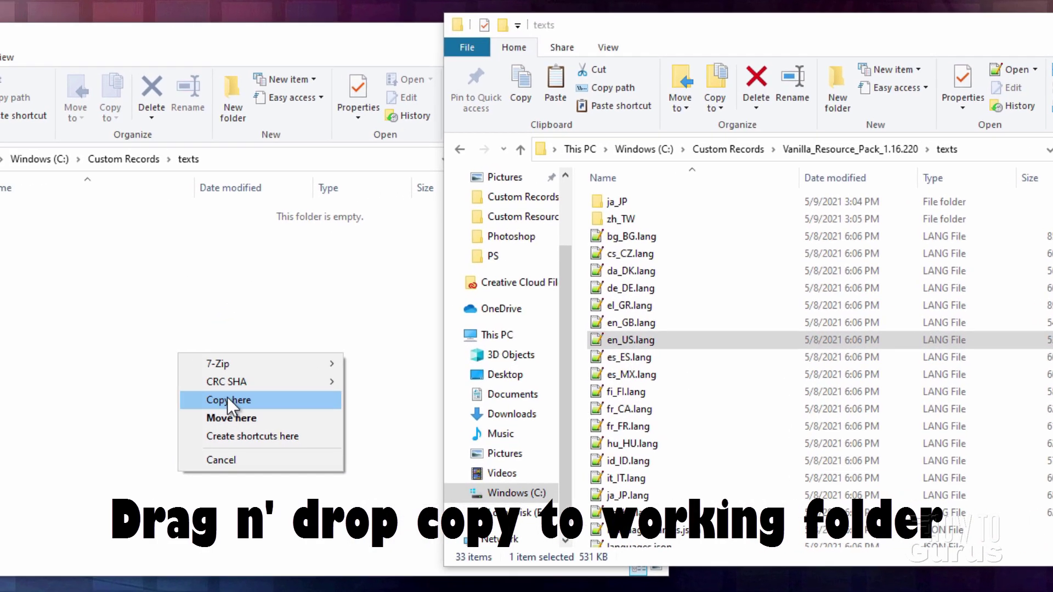
pyautogui.click(132, 404)
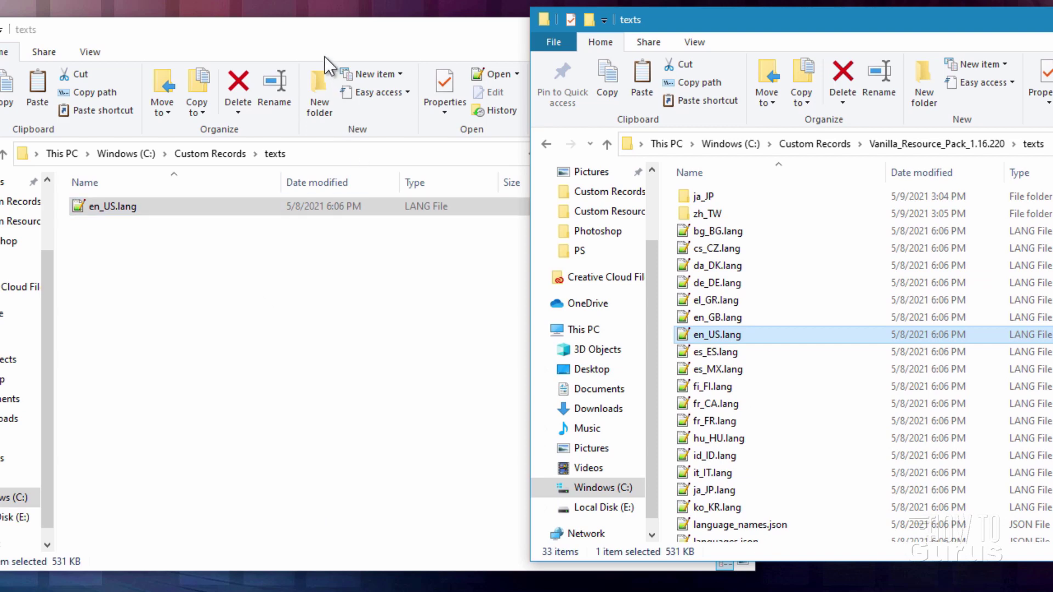
# Step: Copy manifest.json and pack_icon.png from the Vanilla_Resource_Pack_1.16.220 folder into the Custom Records folder
pyautogui.click(217, 153)
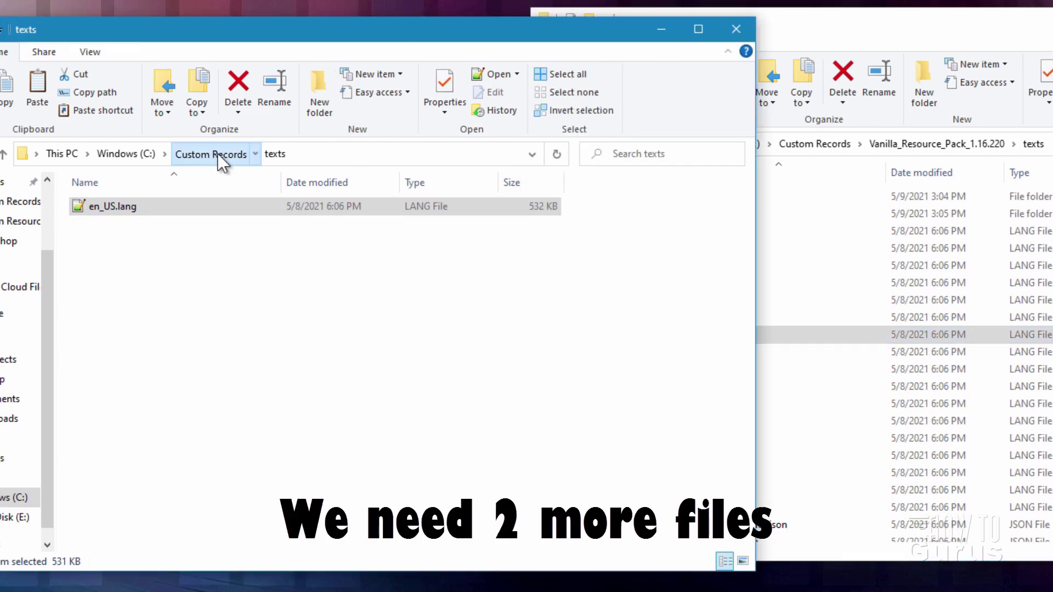
pyautogui.click(897, 40)
pyautogui.click(910, 143)
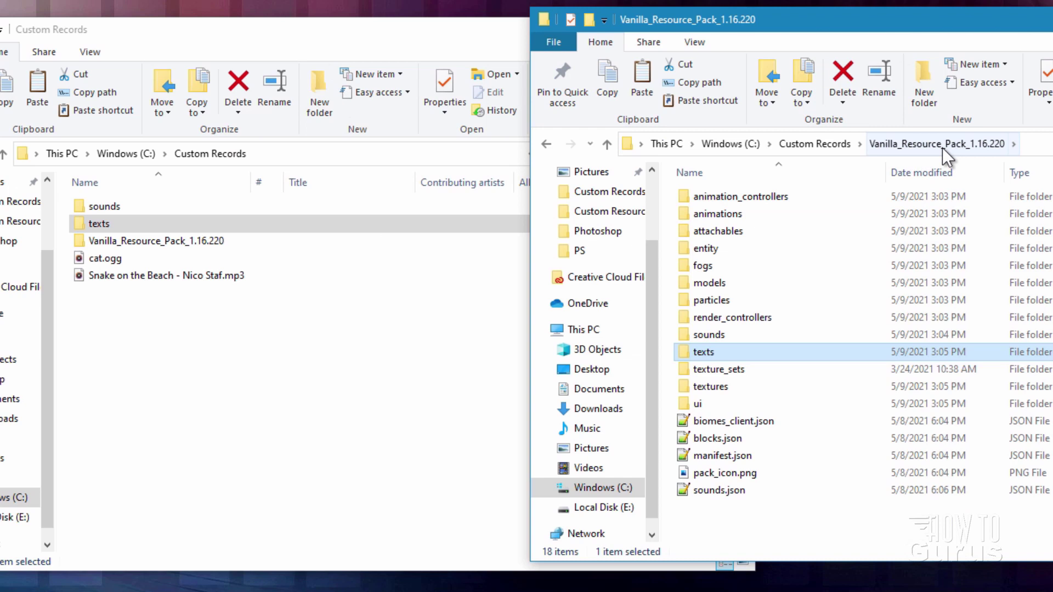
pyautogui.click(728, 456)
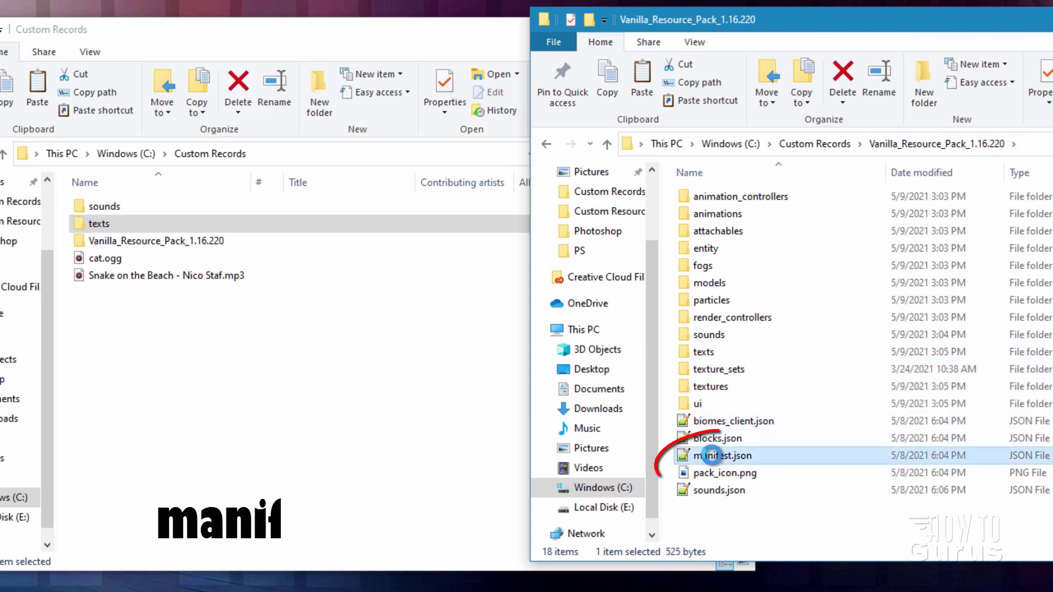
pyautogui.keyDown('ctrl'); pyautogui.click(732, 474); pyautogui.keyUp('ctrl')
pyautogui.moveTo(732, 473); pyautogui.dragTo(306, 418)
pyautogui.click(353, 457)
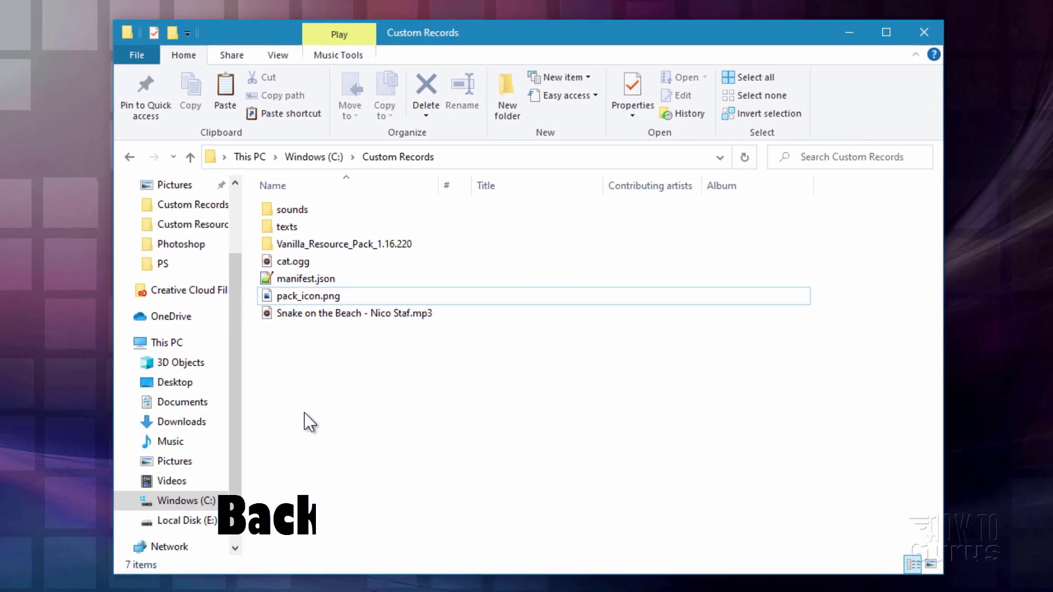
# Step: Open manifest.json from the Custom Records folder in Notepad++
pyautogui.click(271, 297)
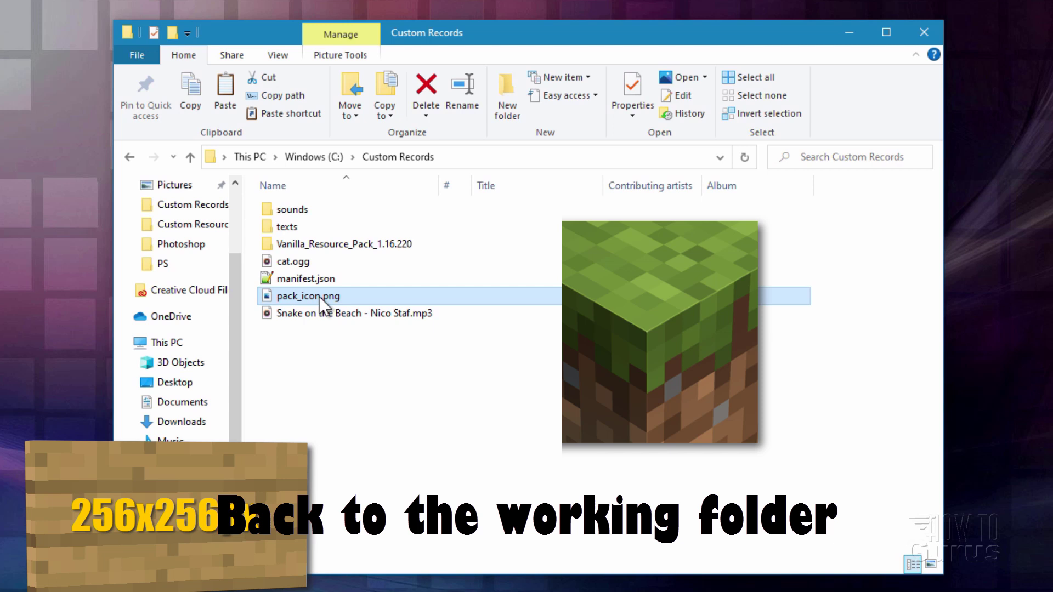
pyautogui.moveTo(320, 298)
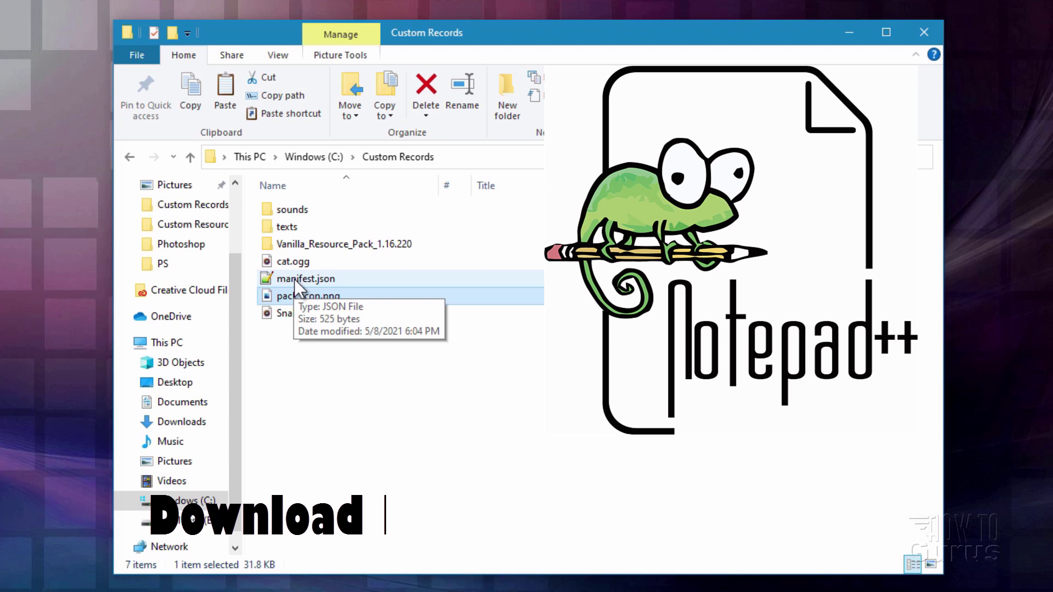
pyautogui.doubleClick(265, 278)
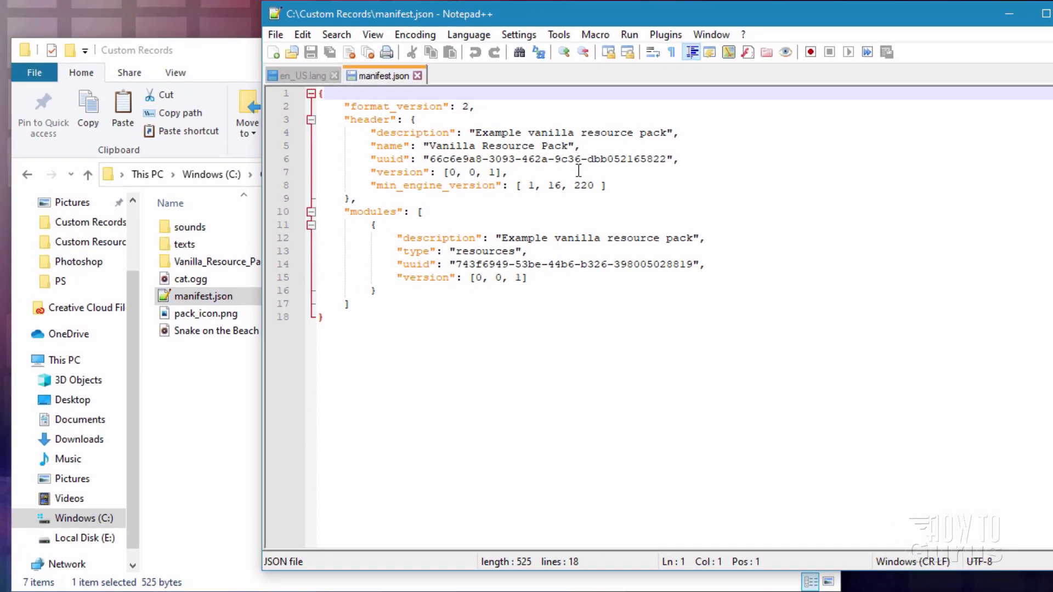
pyautogui.moveTo(614, 22); pyautogui.dragTo(637, 4)
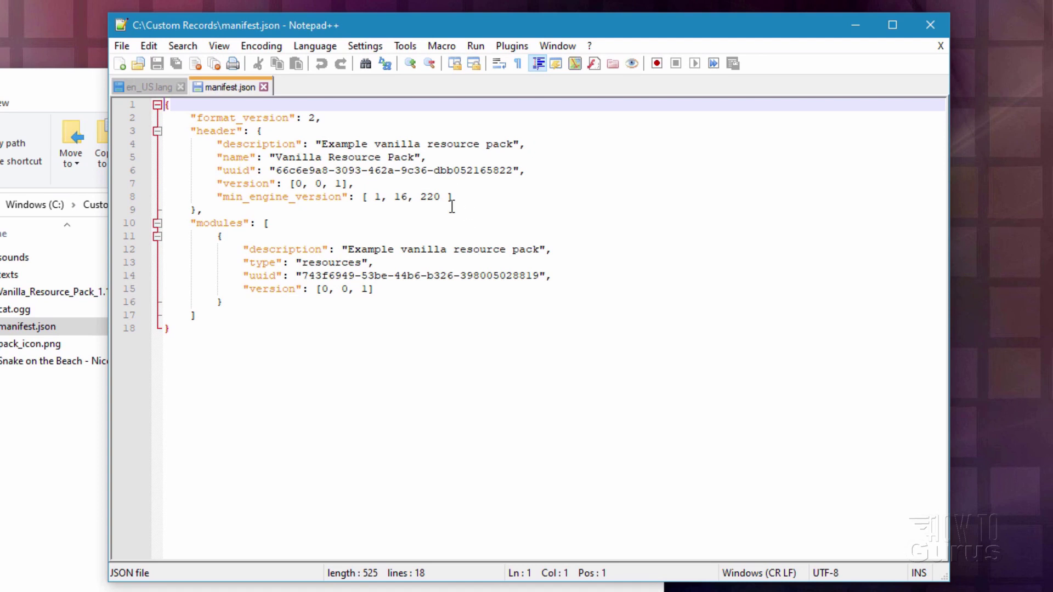
# Step: Change the final digit of the header uuid to 1 and of the modules uuid to 8
pyautogui.moveTo(250, 171); pyautogui.dragTo(243, 171)
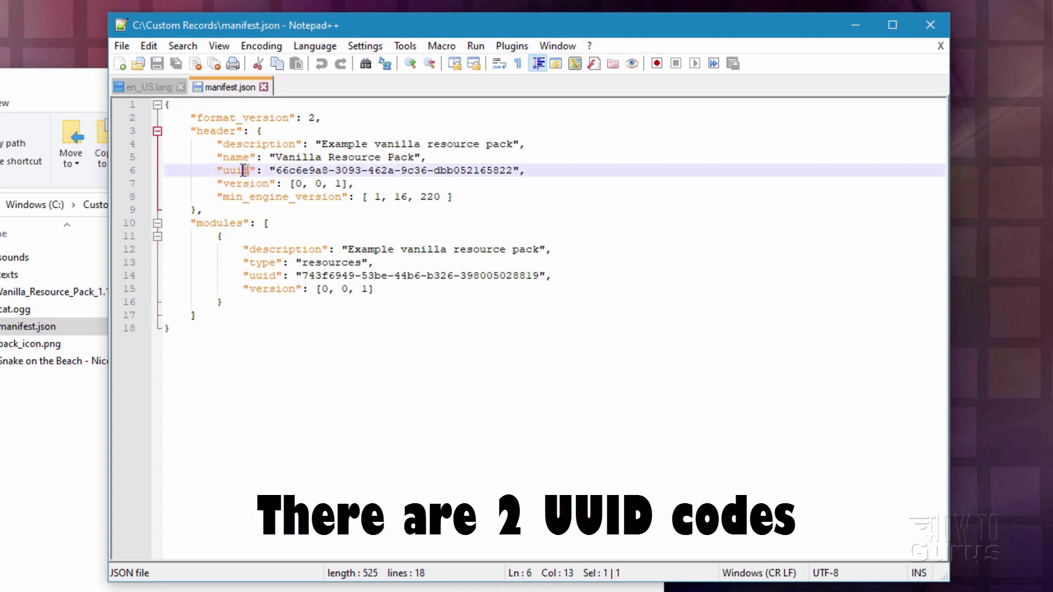
pyautogui.press('Right')
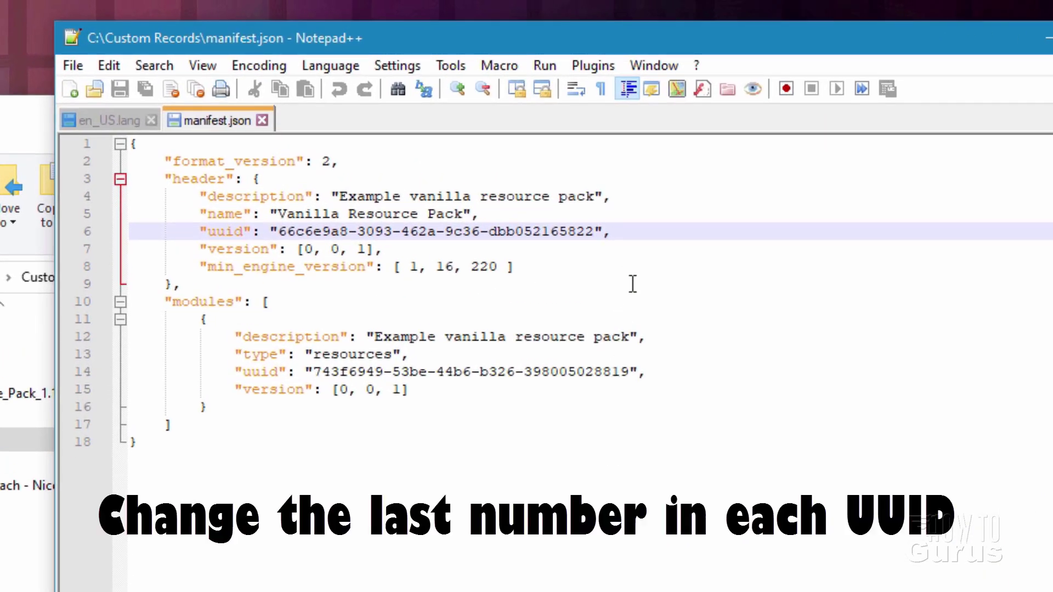
pyautogui.press('BackSpace')
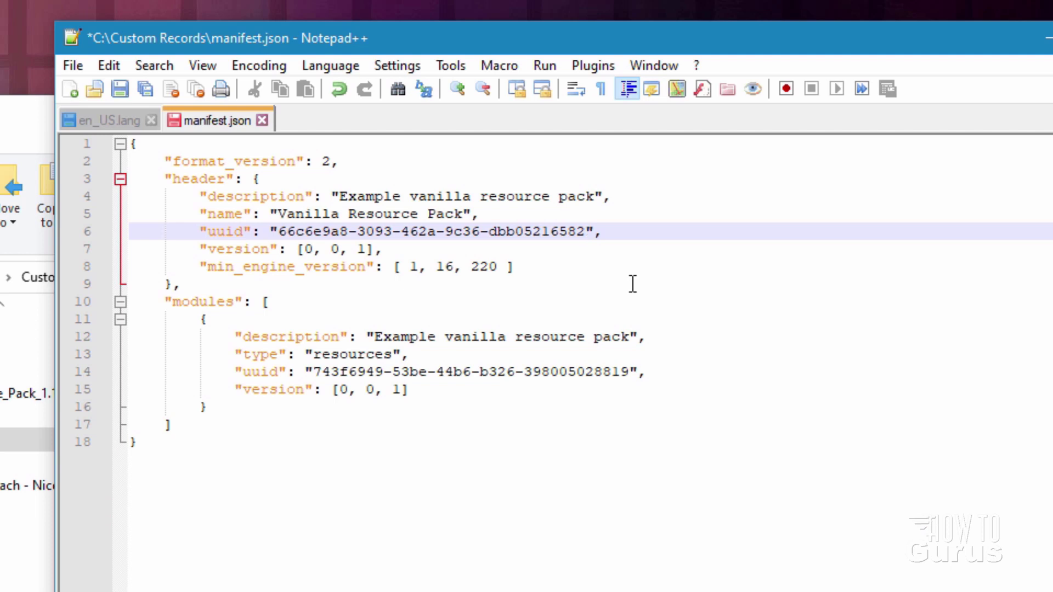
pyautogui.write('1')
pyautogui.click(630, 372)
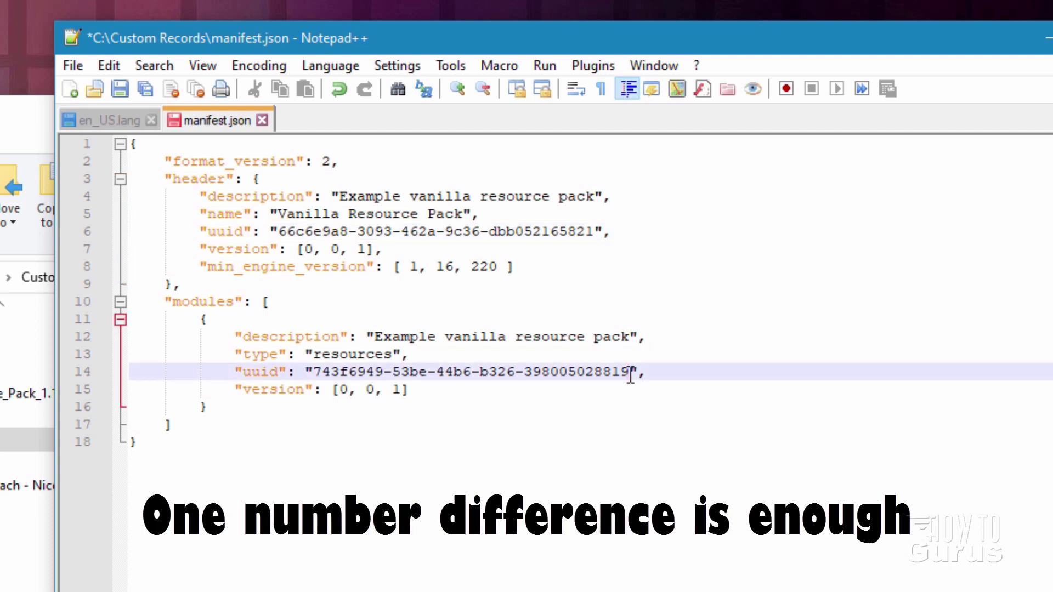
pyautogui.click(627, 427)
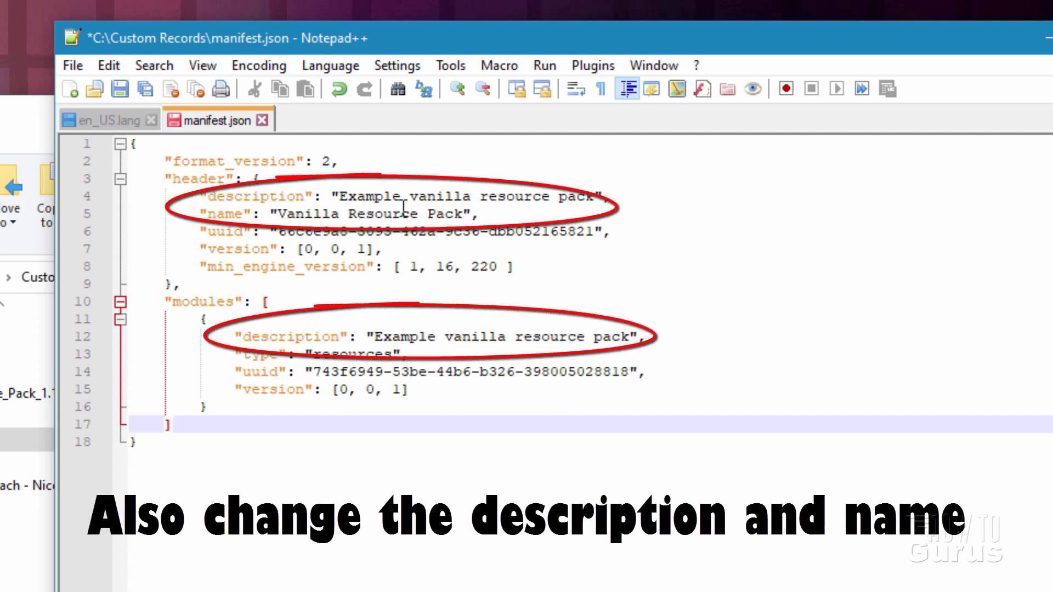
# Step: Replace the description text in the manifest header with Custom Records
pyautogui.moveTo(593, 196); pyautogui.dragTo(339, 196)
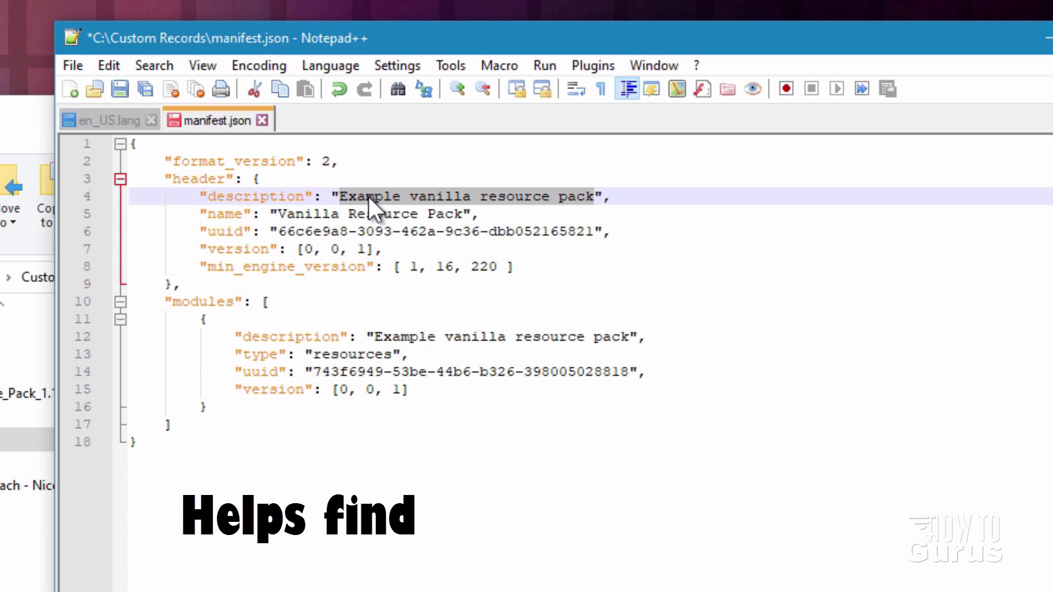
pyautogui.write('Custom')
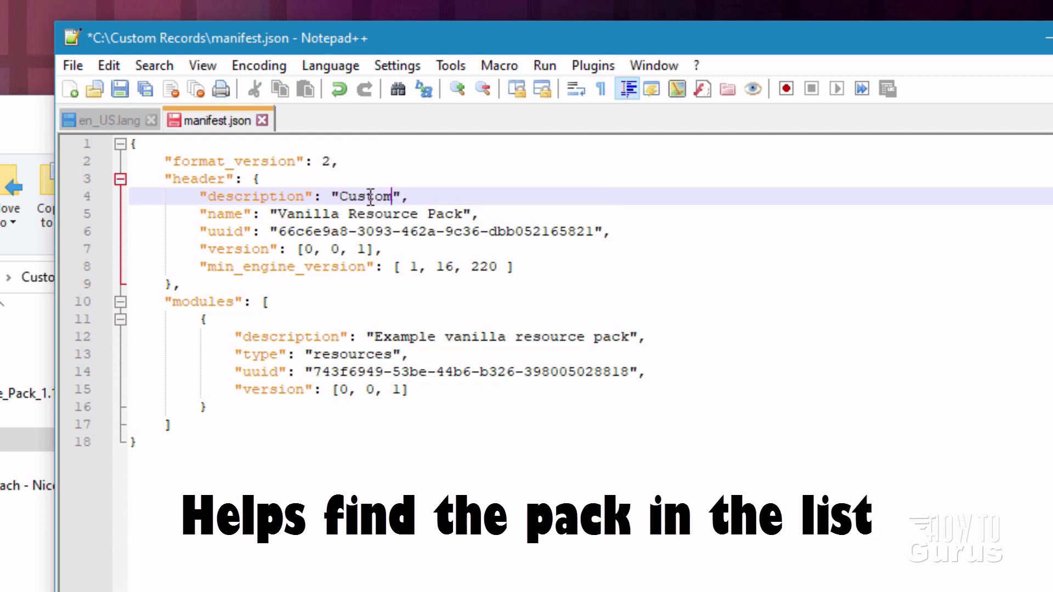
pyautogui.write(' Records')
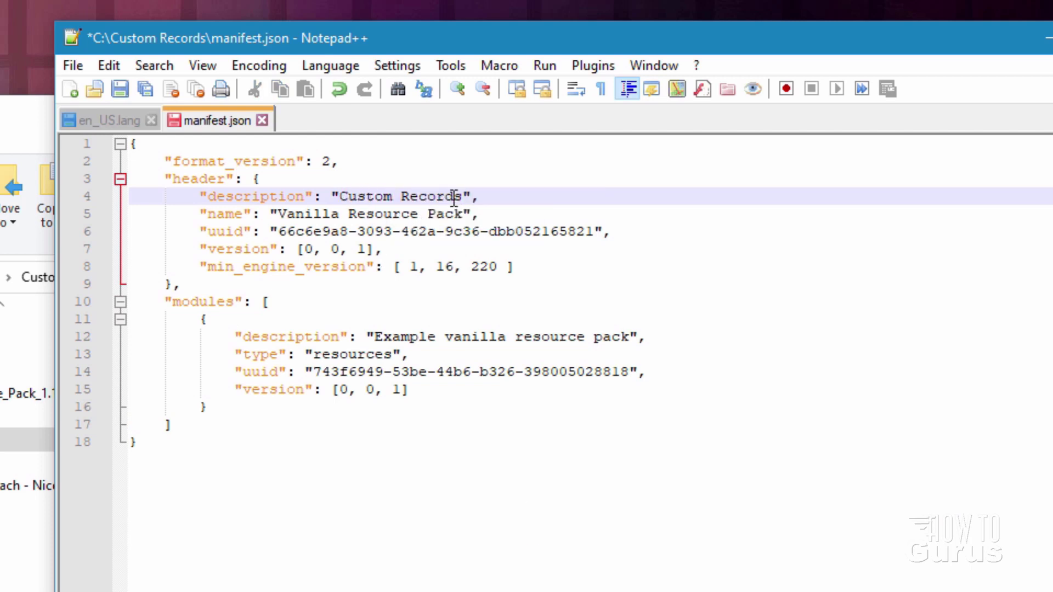
# Step: Copy the Custom Records text from the header description and paste it over the pack's name value
pyautogui.moveTo(463, 196); pyautogui.dragTo(339, 196)
pyautogui.rightClick(345, 198)
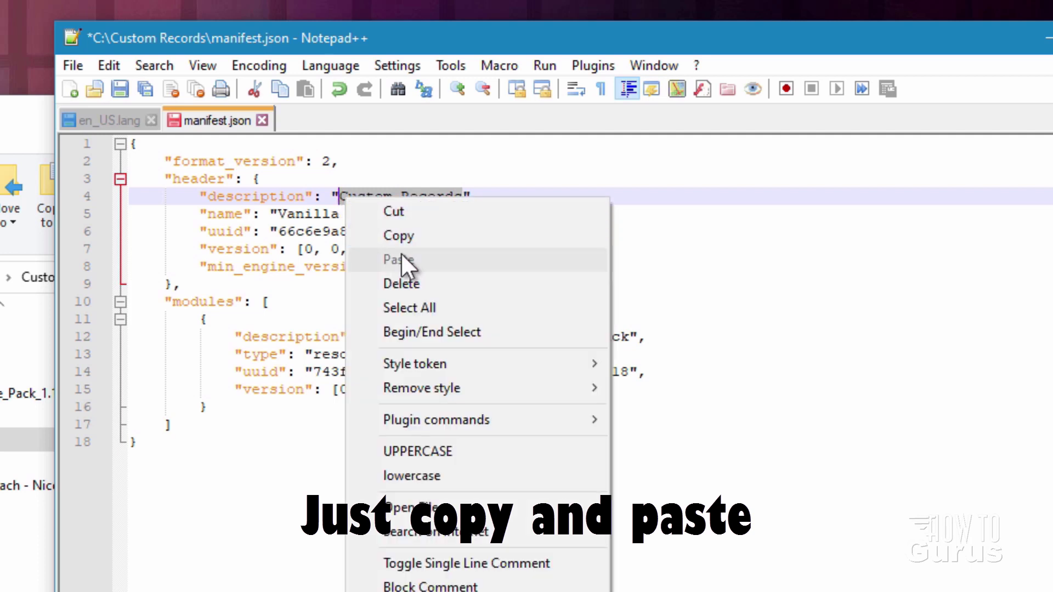
pyautogui.click(406, 234)
pyautogui.moveTo(464, 214); pyautogui.dragTo(280, 213)
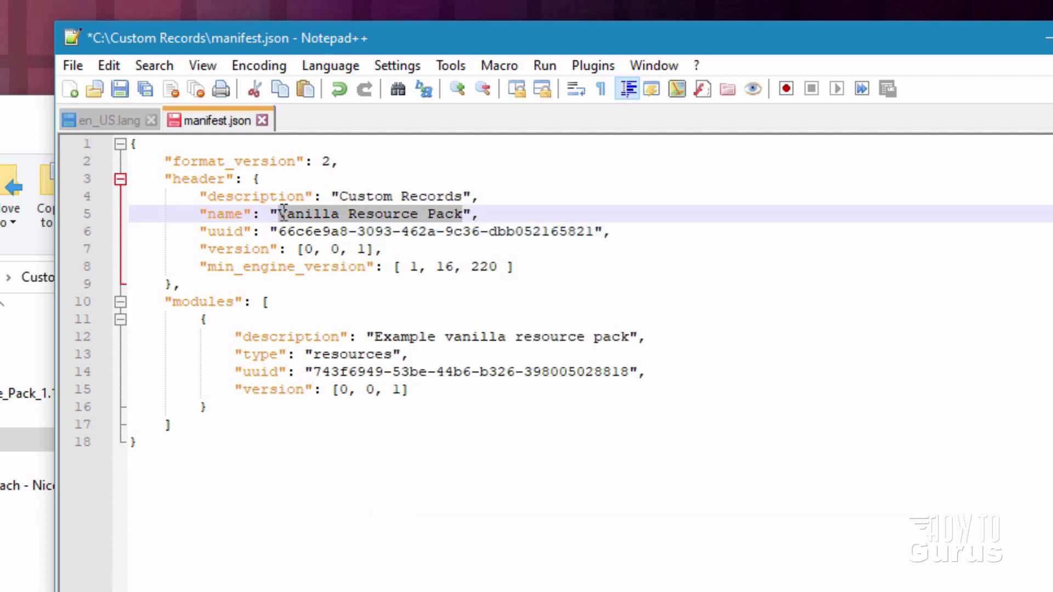
pyautogui.rightClick(296, 212)
pyautogui.click(350, 272)
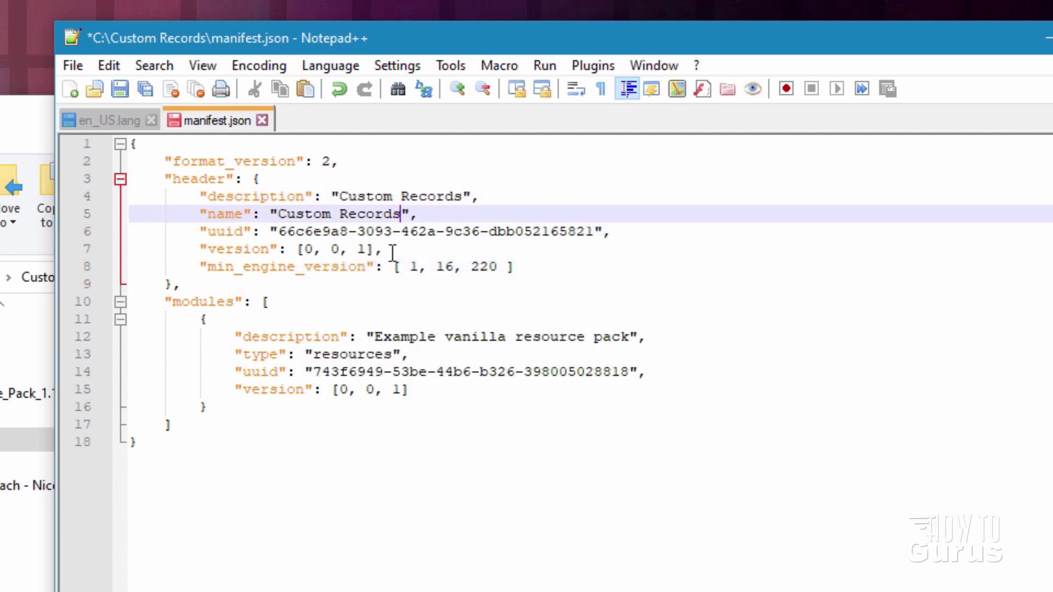
# Step: Paste Custom Records over the description text in the modules section
pyautogui.moveTo(632, 330); pyautogui.dragTo(423, 331)
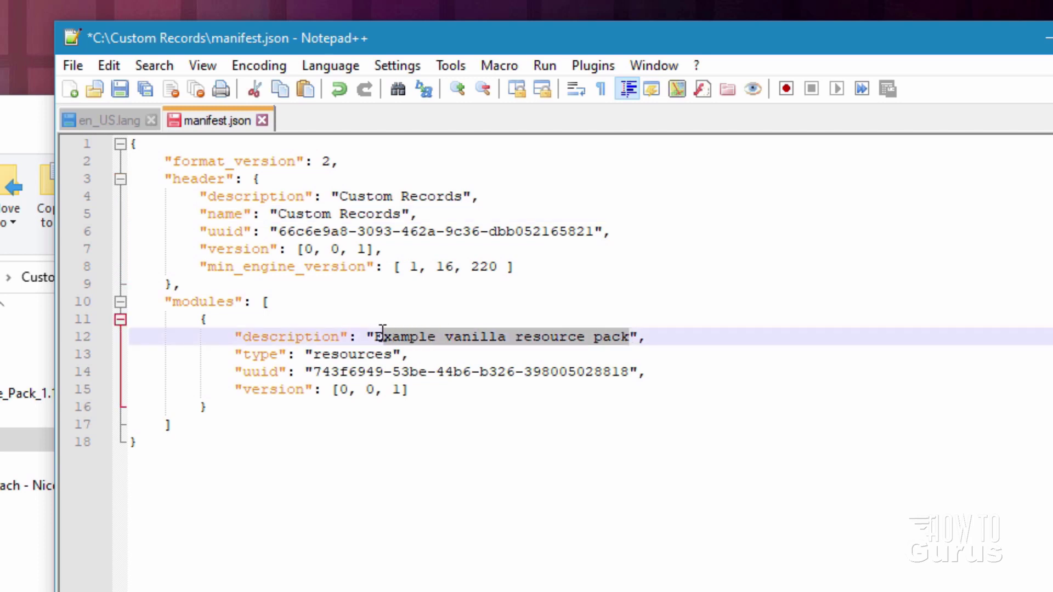
pyautogui.rightClick(396, 334)
pyautogui.click(466, 403)
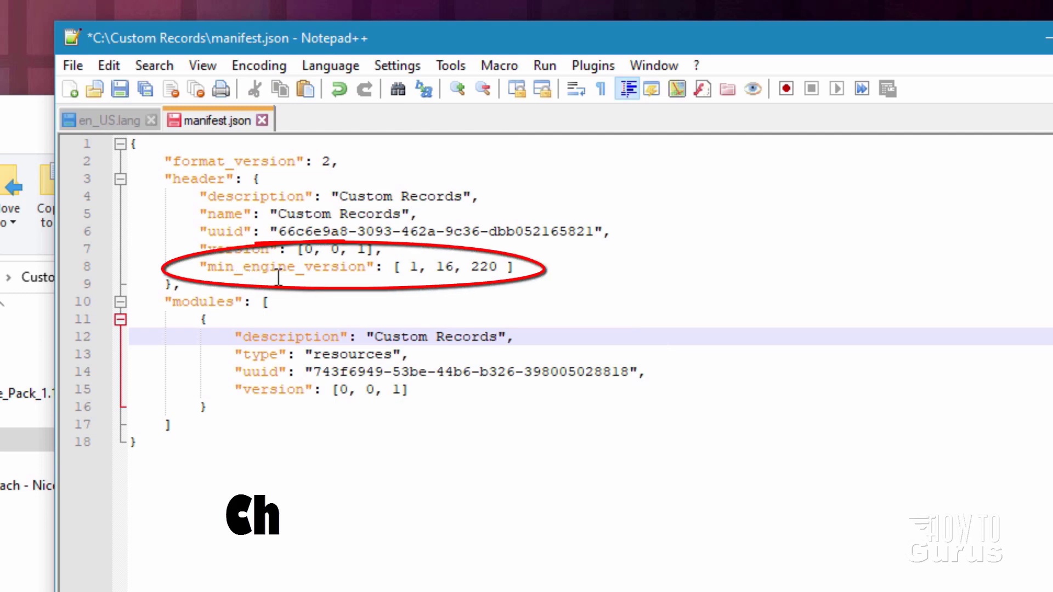
# Step: Set min_engine_version in the manifest header to 1, 16, 221
pyautogui.doubleClick(475, 270)
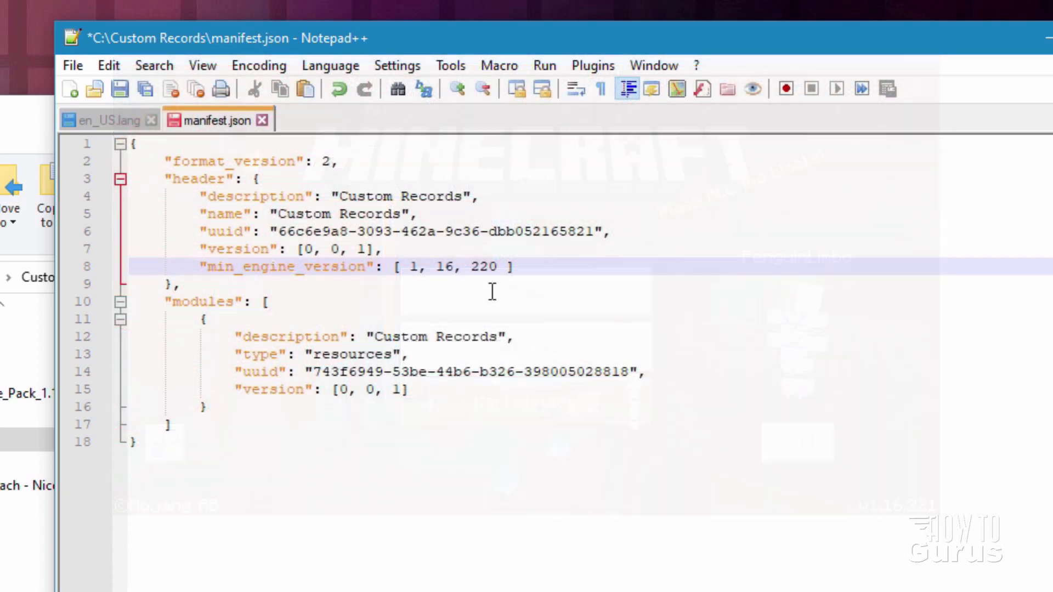
pyautogui.press('BackSpace')
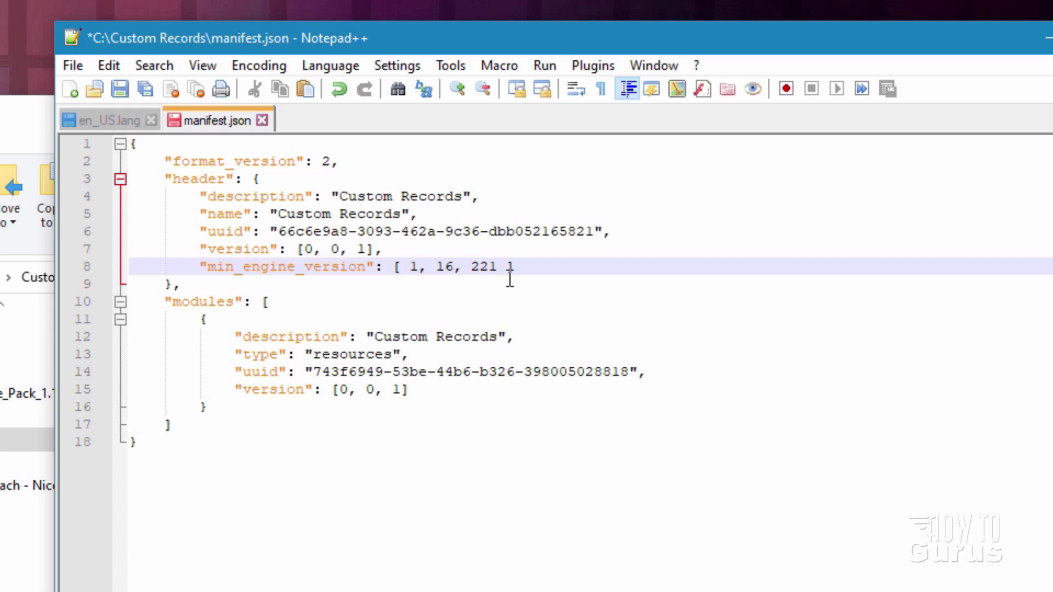
# Step: Save manifest.json and copy the song name, without its extension, from the Snake on the Beach MP3 file in the Custom Records folder
pyautogui.click(120, 87)
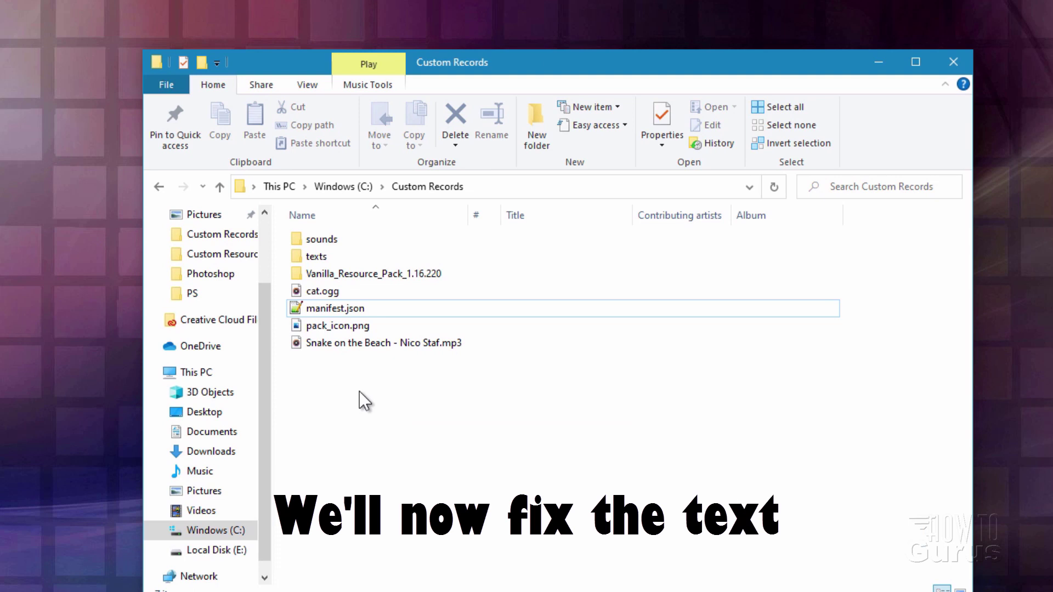
pyautogui.click(351, 341)
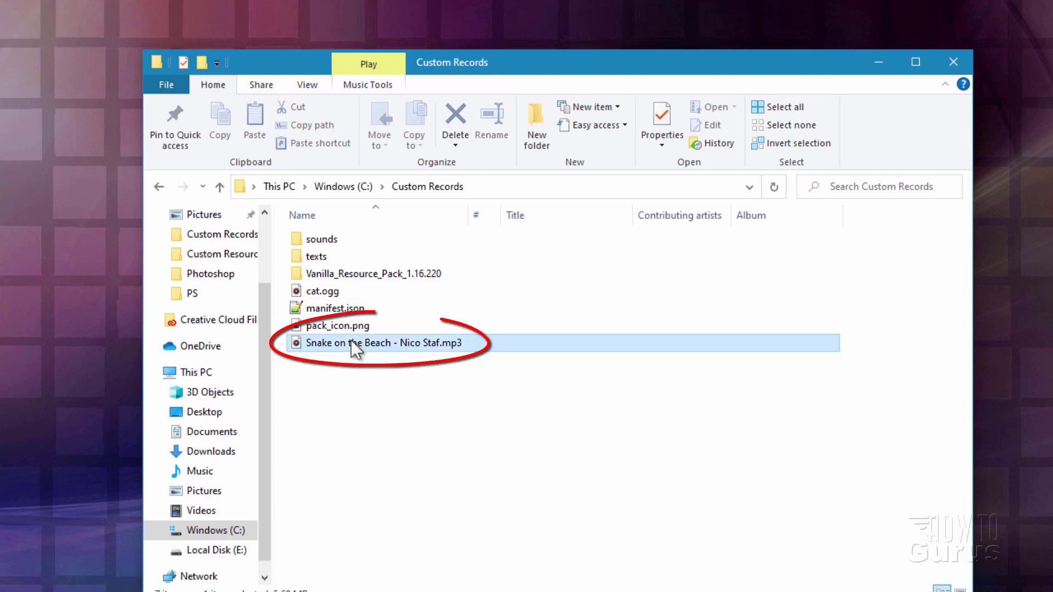
pyautogui.click(351, 341)
pyautogui.rightClick(351, 341)
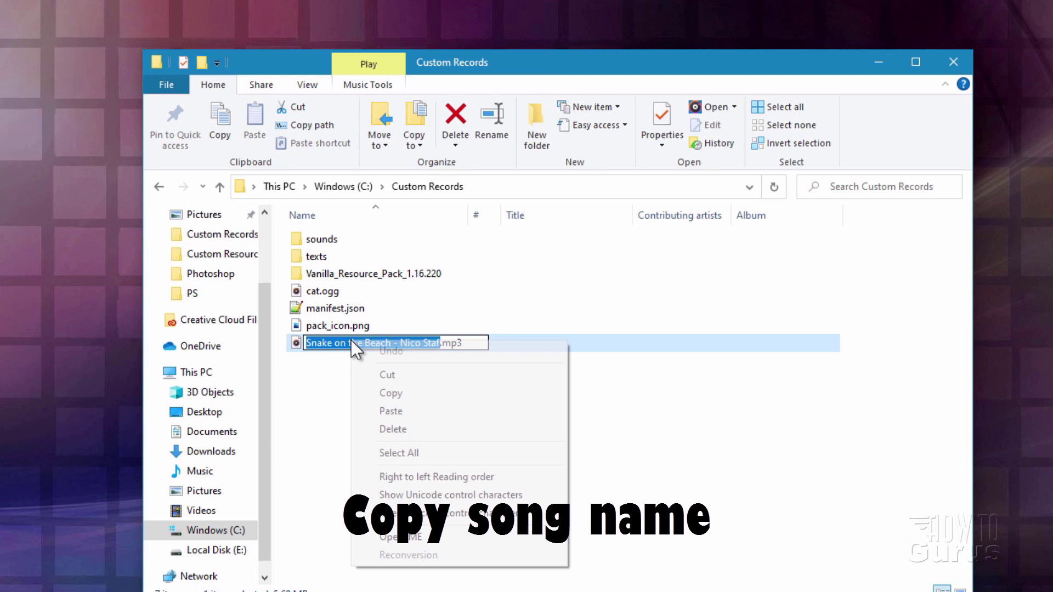
pyautogui.click(385, 391)
pyautogui.click(384, 391)
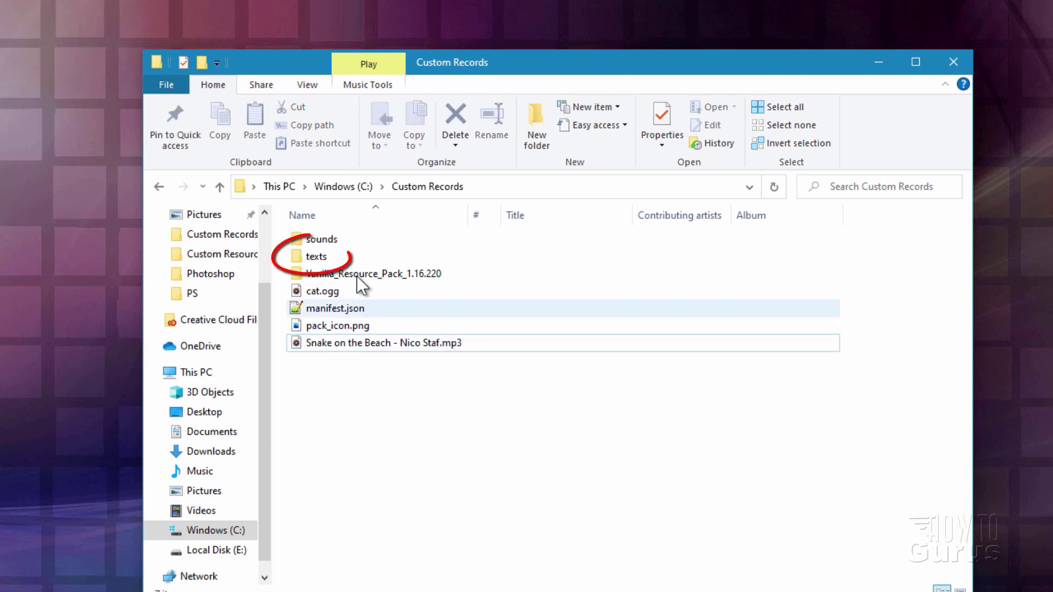
# Step: Open en_US.lang from the texts folder and search it for item.record
pyautogui.doubleClick(303, 256)
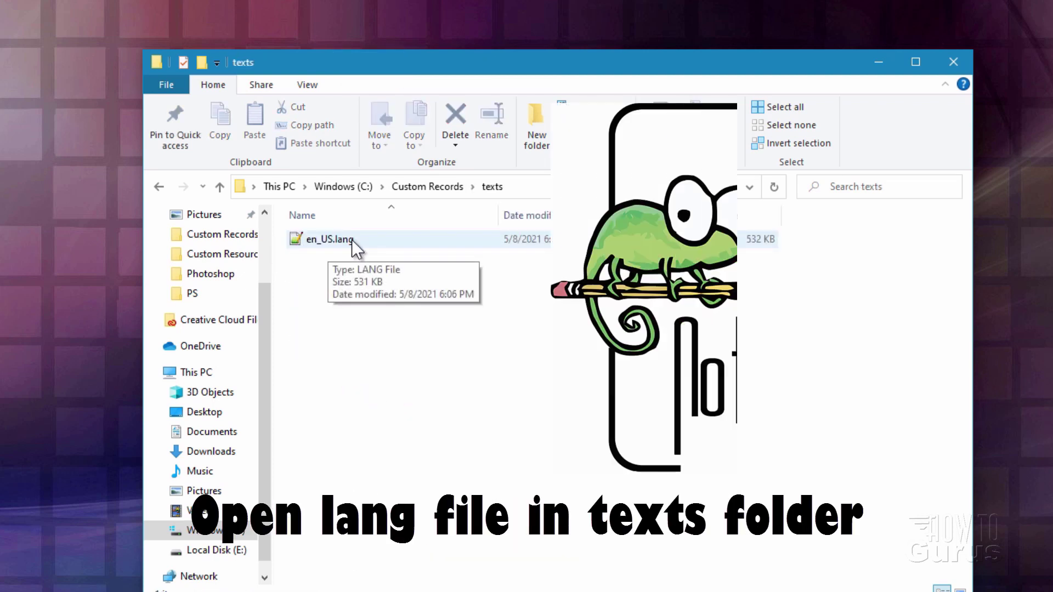
pyautogui.doubleClick(308, 242)
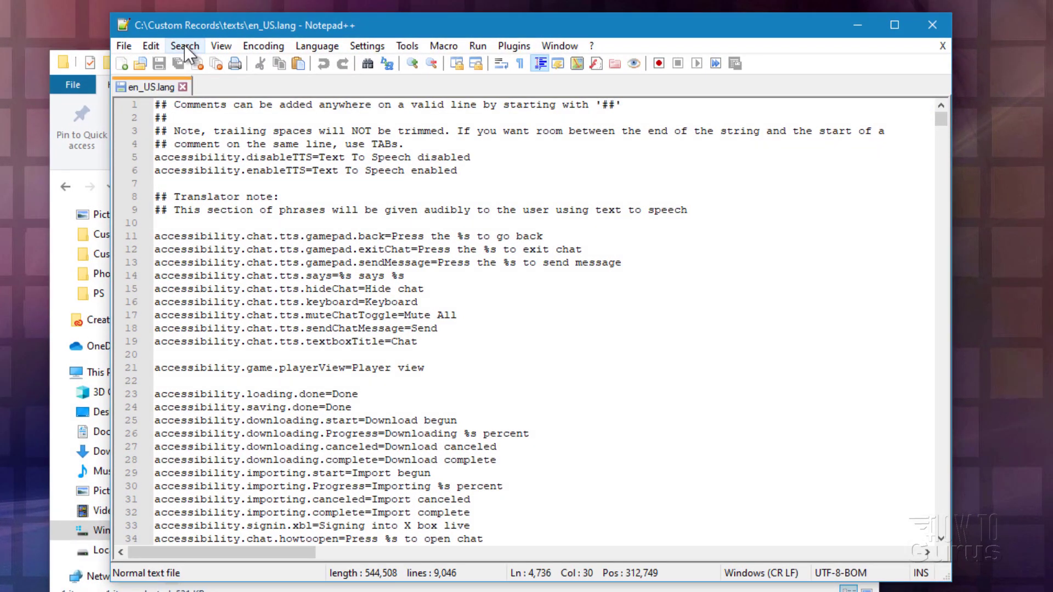
pyautogui.click(187, 42)
pyautogui.click(186, 64)
pyautogui.write('item')
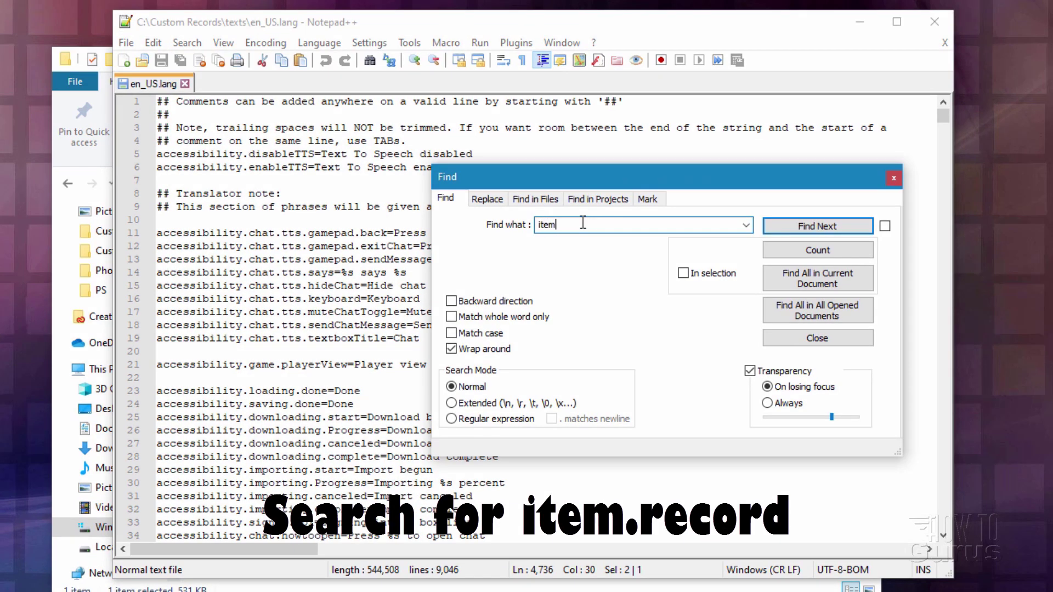
pyautogui.write('.record')
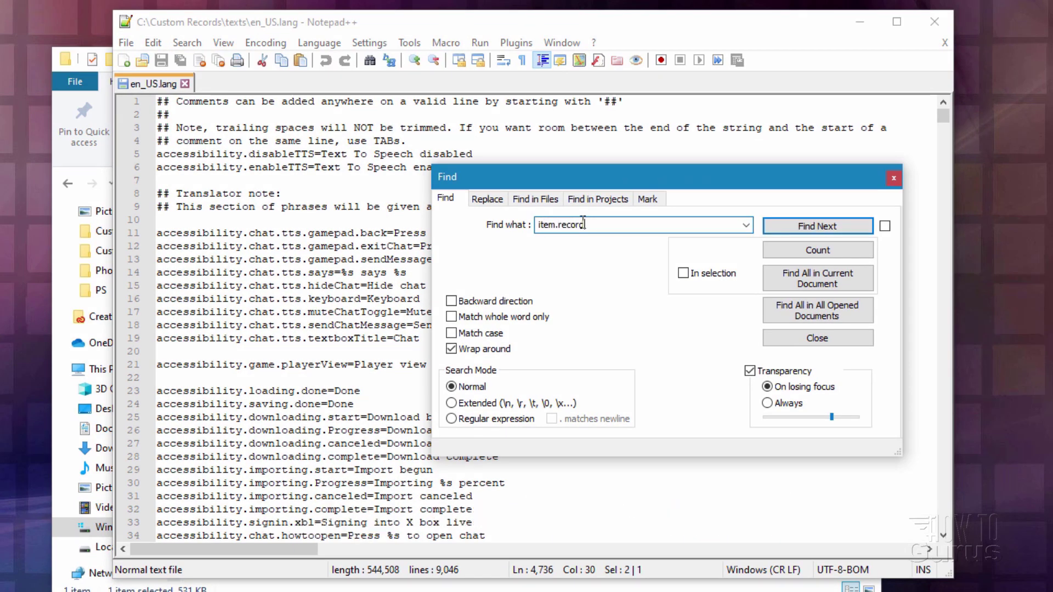
pyautogui.click(789, 229)
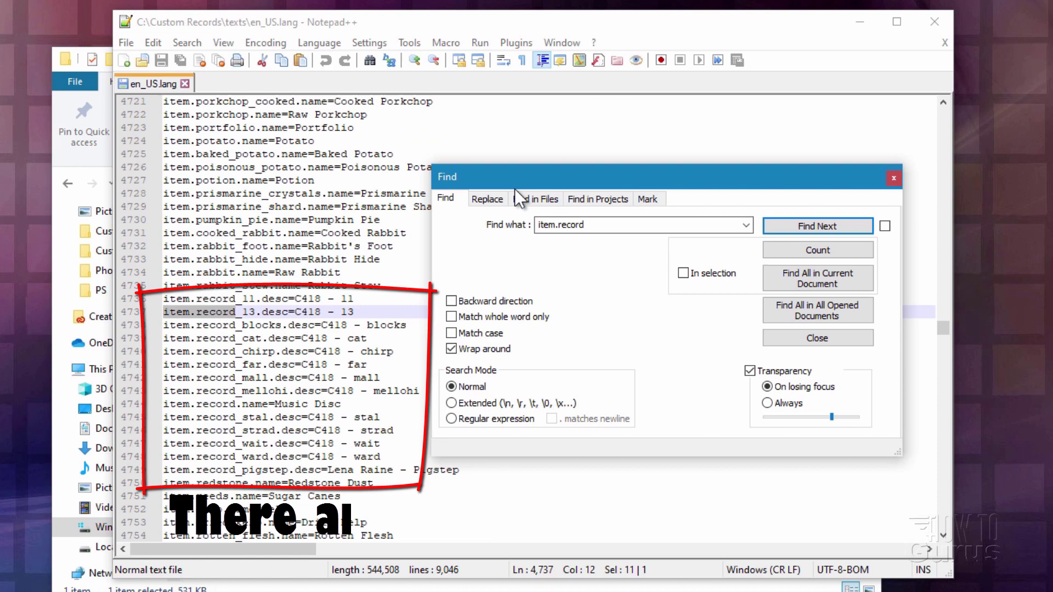
pyautogui.moveTo(514, 185); pyautogui.dragTo(610, 193)
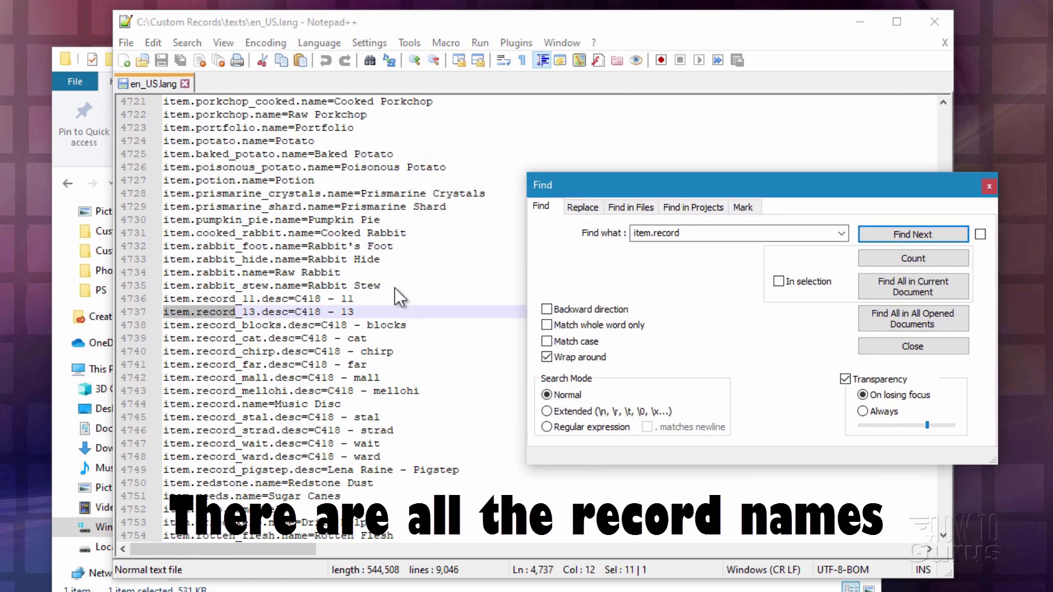
pyautogui.click(988, 187)
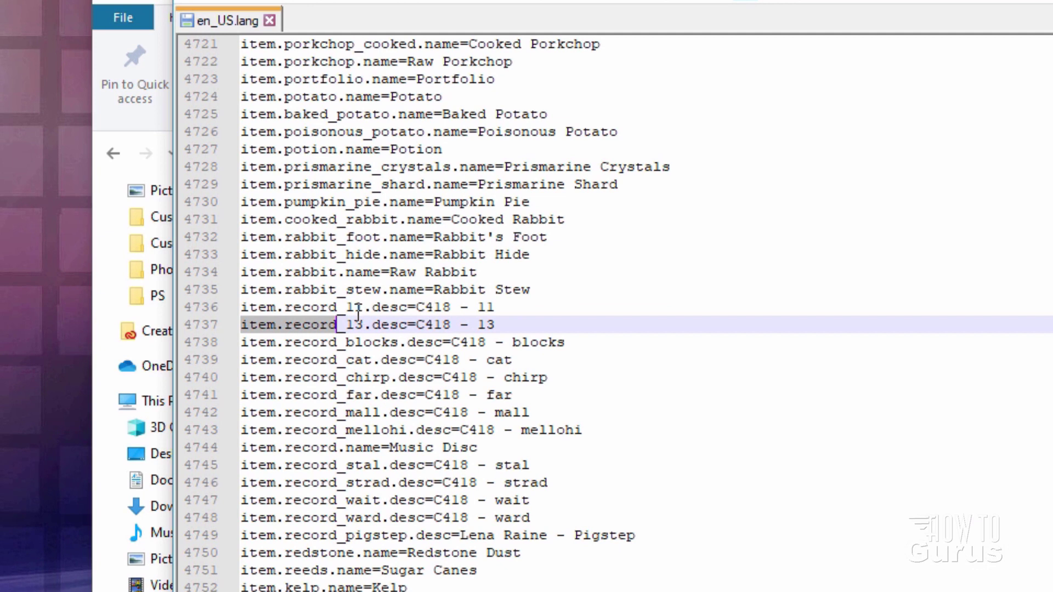
# Step: Examine the item.record entries for the individual discs and locate the cat record's desc value
pyautogui.click(357, 309)
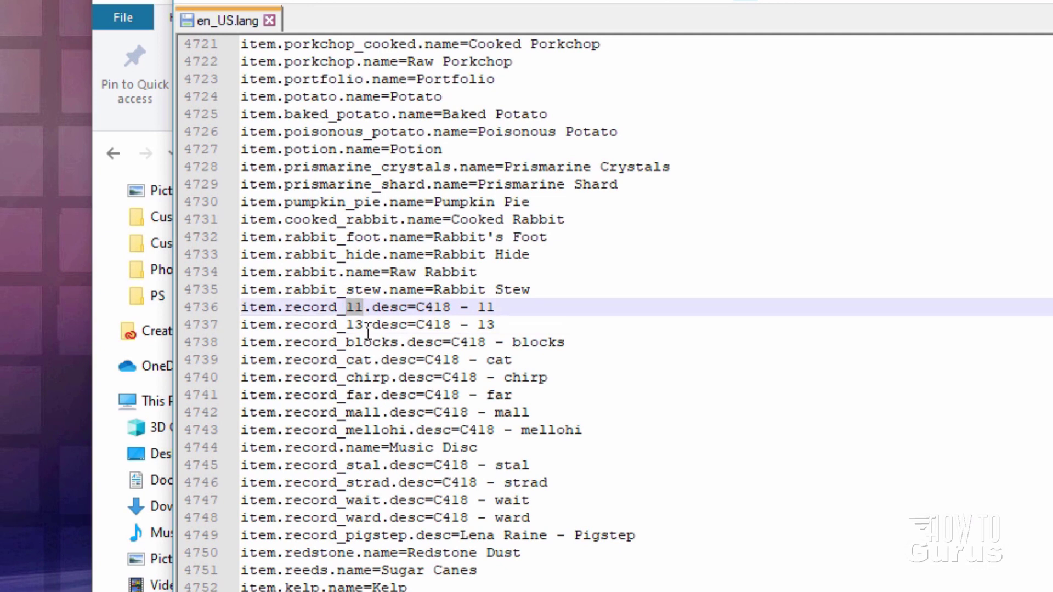
pyautogui.click(355, 324)
pyautogui.press('Down')
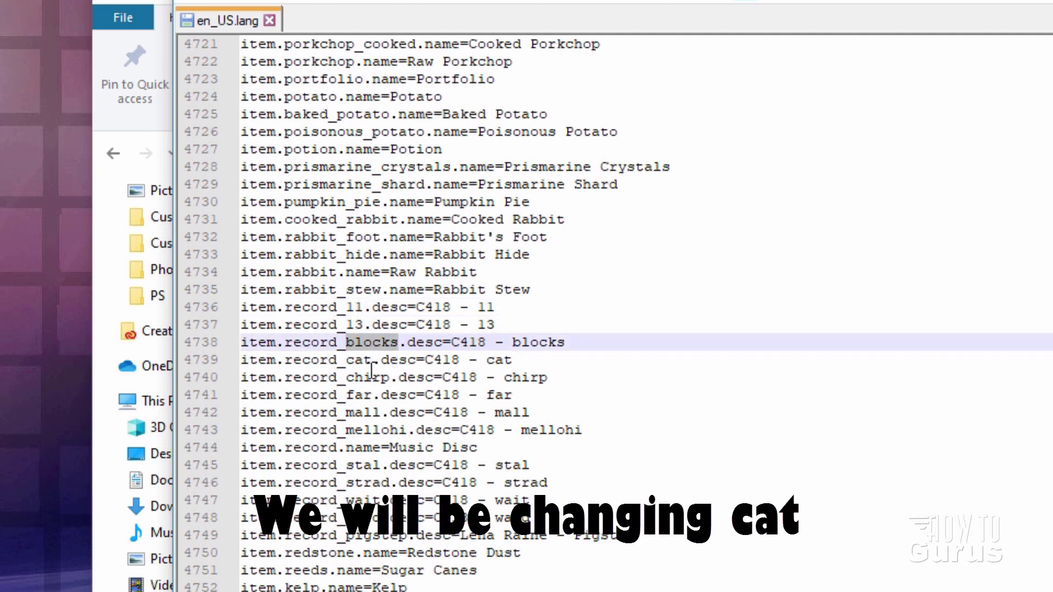
pyautogui.click(371, 361)
pyautogui.doubleClick(382, 377)
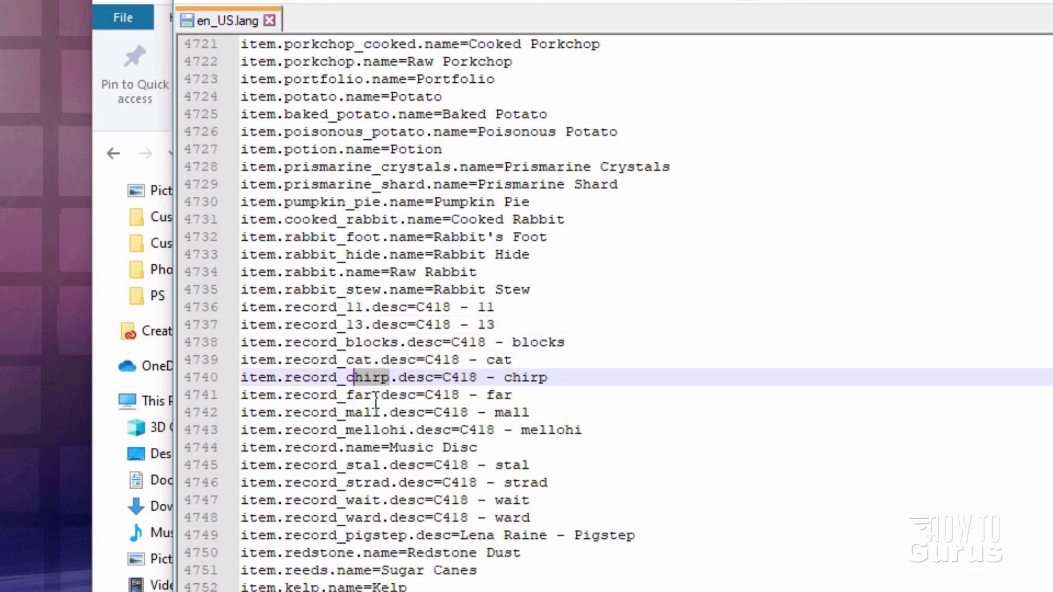
pyautogui.click(375, 361)
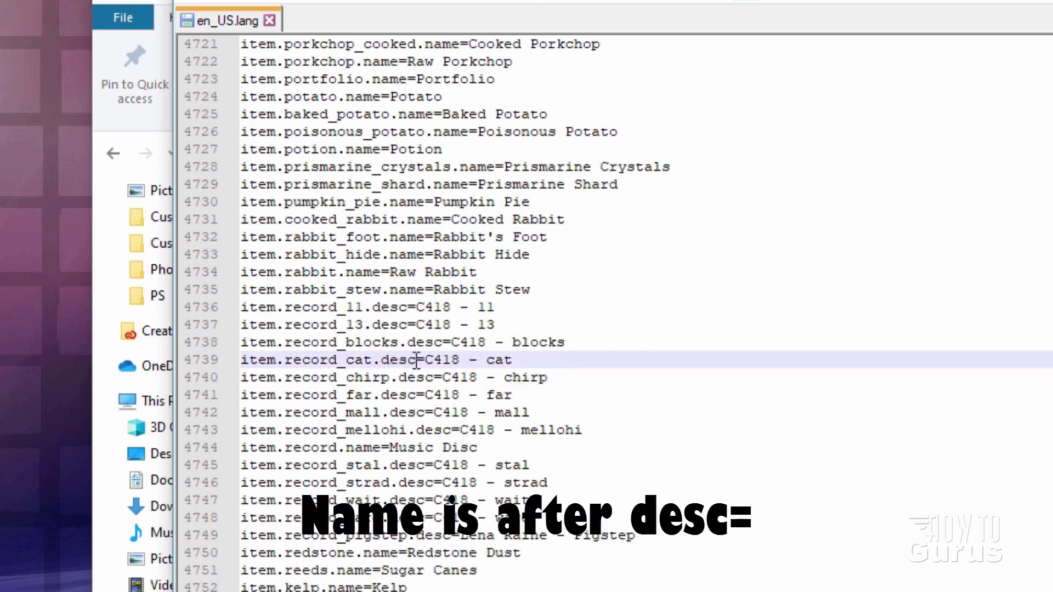
pyautogui.doubleClick(393, 360)
pyautogui.click(409, 360)
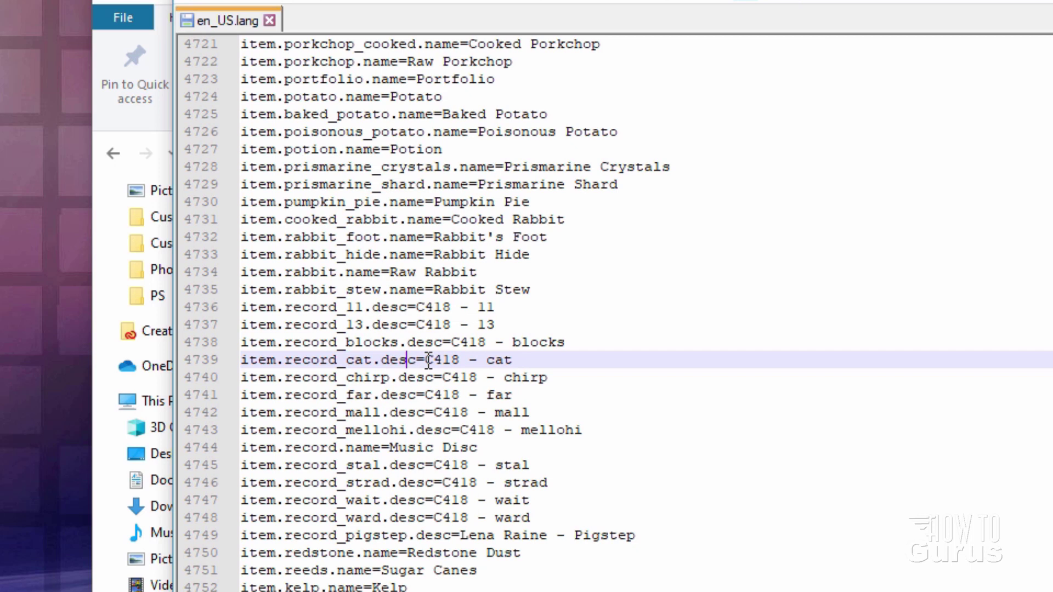
# Step: Replace C418 - cat in the item.record_cat.desc line with the copied Snake on the Beach song name, and save and close the language file
pyautogui.moveTo(456, 363); pyautogui.dragTo(425, 362)
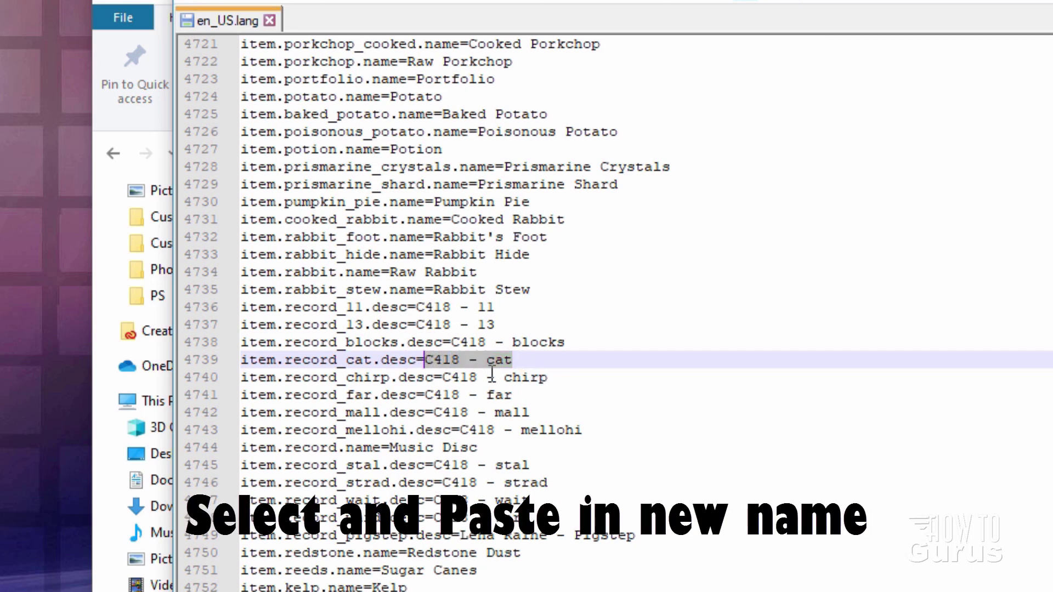
pyautogui.hotkey('ctrl', 'v')
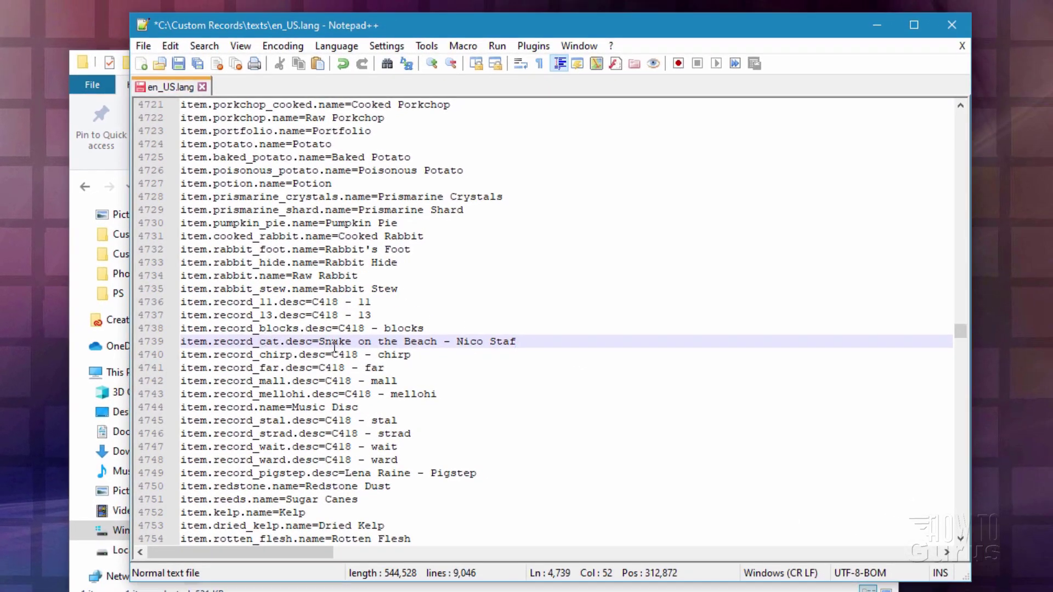
pyautogui.click(178, 64)
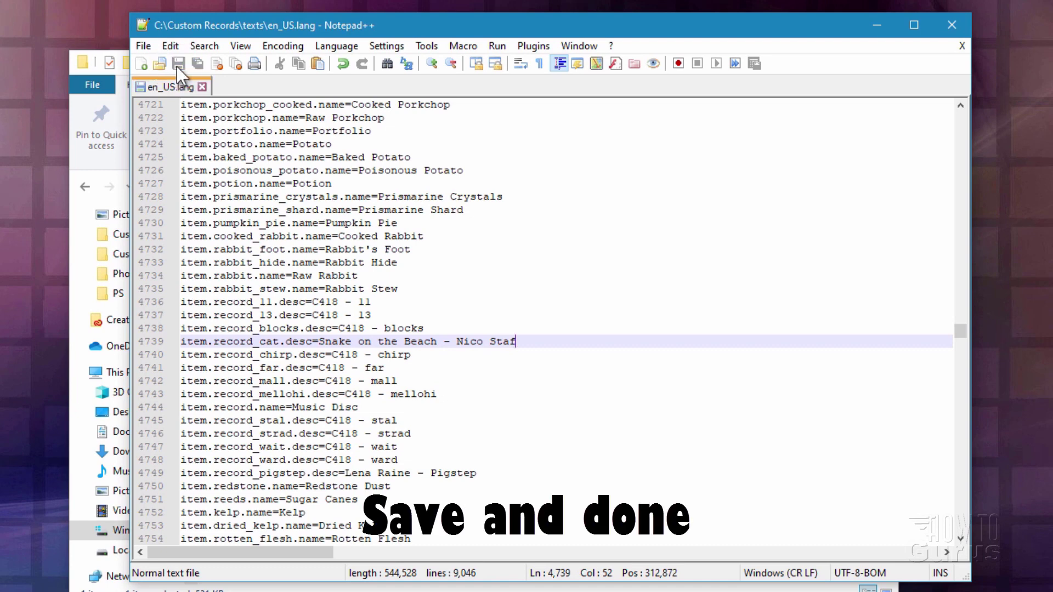
pyautogui.click(951, 26)
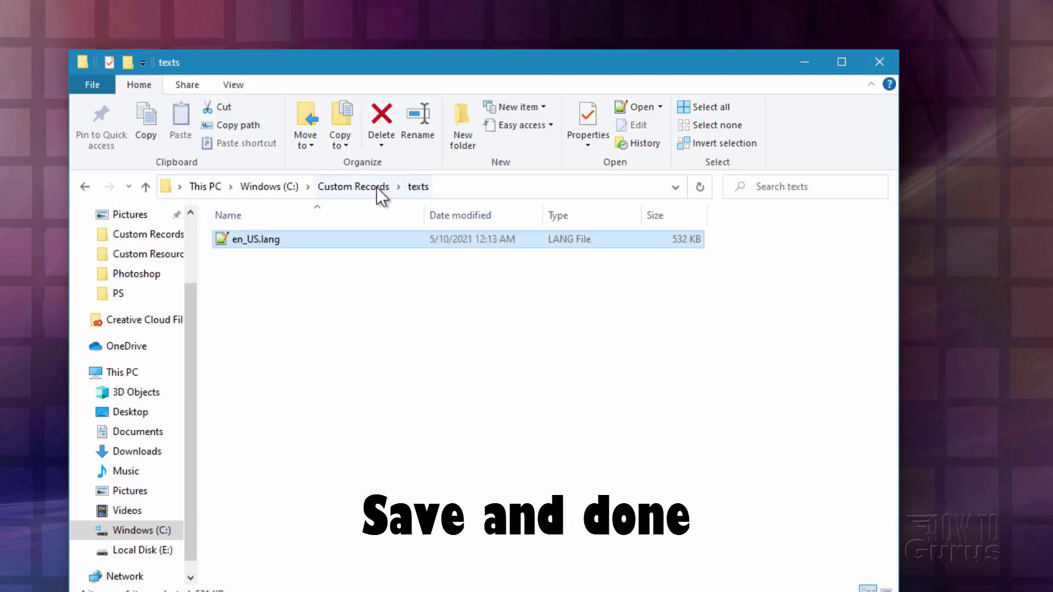
# Step: Compress the sounds and texts folders, manifest.json and pack_icon.png from the Custom Records folder into one zip archive
pyautogui.click(376, 187)
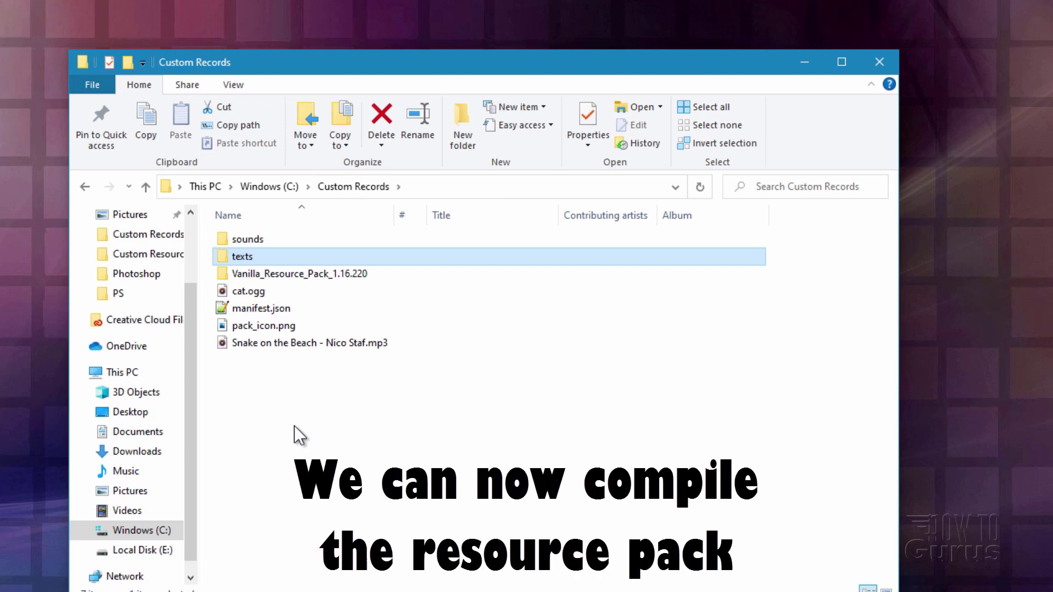
pyautogui.click(223, 239)
pyautogui.keyDown('ctrl'); pyautogui.click(242, 255); pyautogui.keyUp('ctrl')
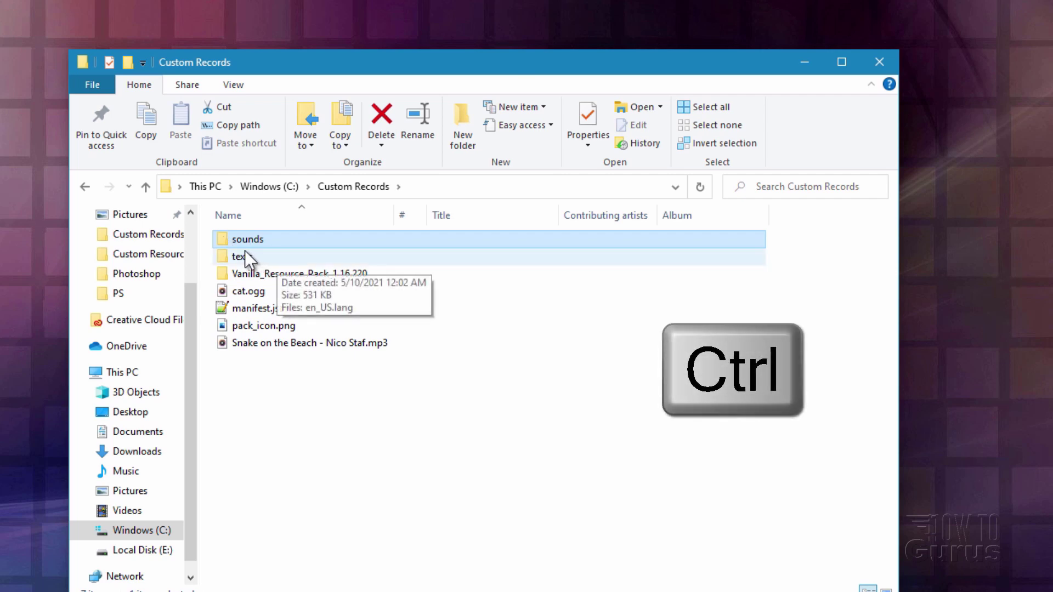
pyautogui.keyDown('ctrl'); pyautogui.click(220, 307); pyautogui.keyUp('ctrl')
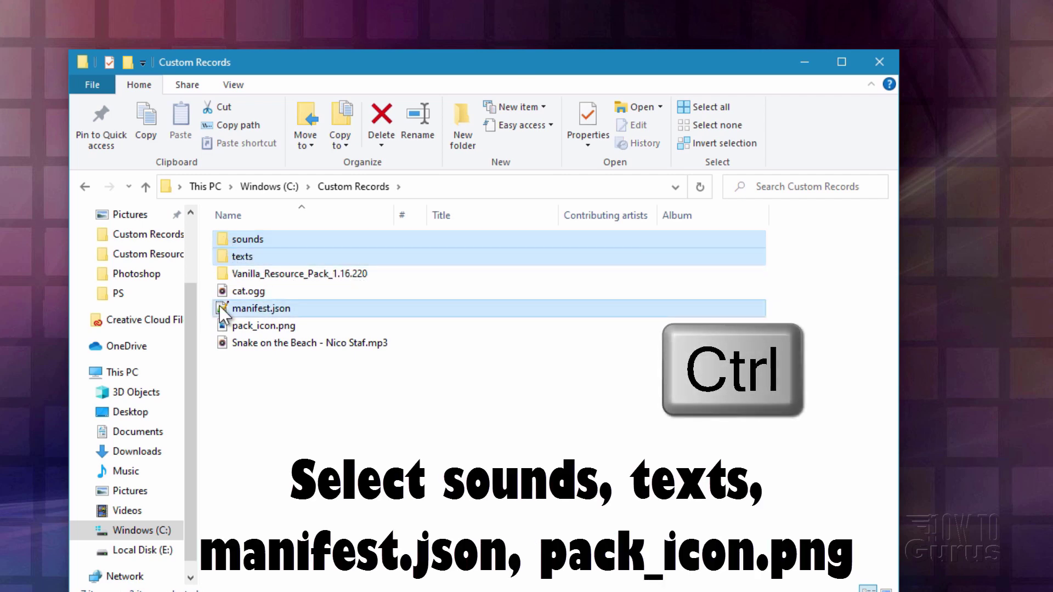
pyautogui.keyDown('ctrl'); pyautogui.click(218, 325); pyautogui.keyUp('ctrl')
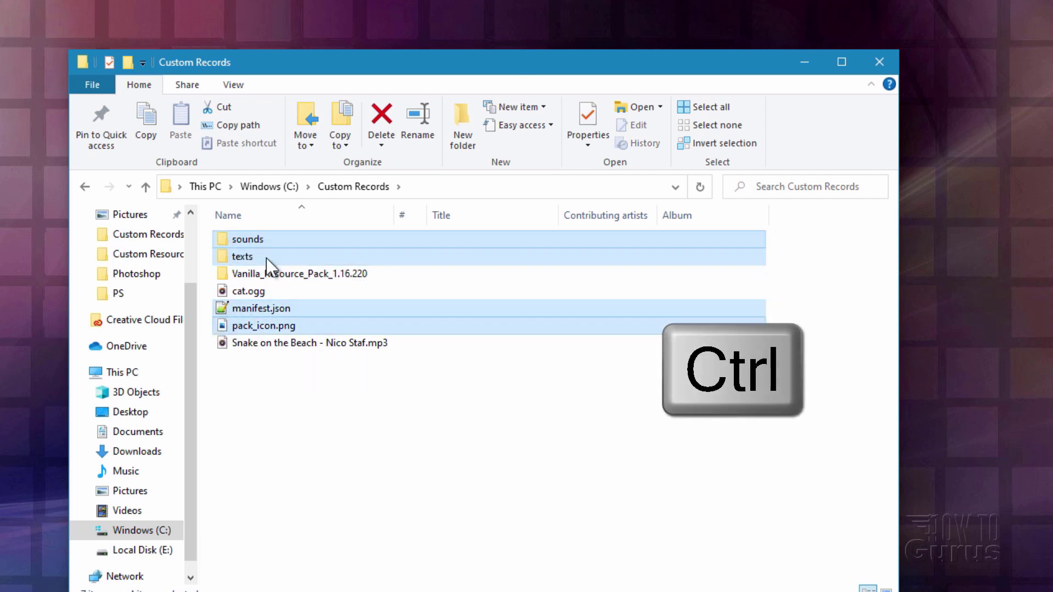
pyautogui.click(187, 85)
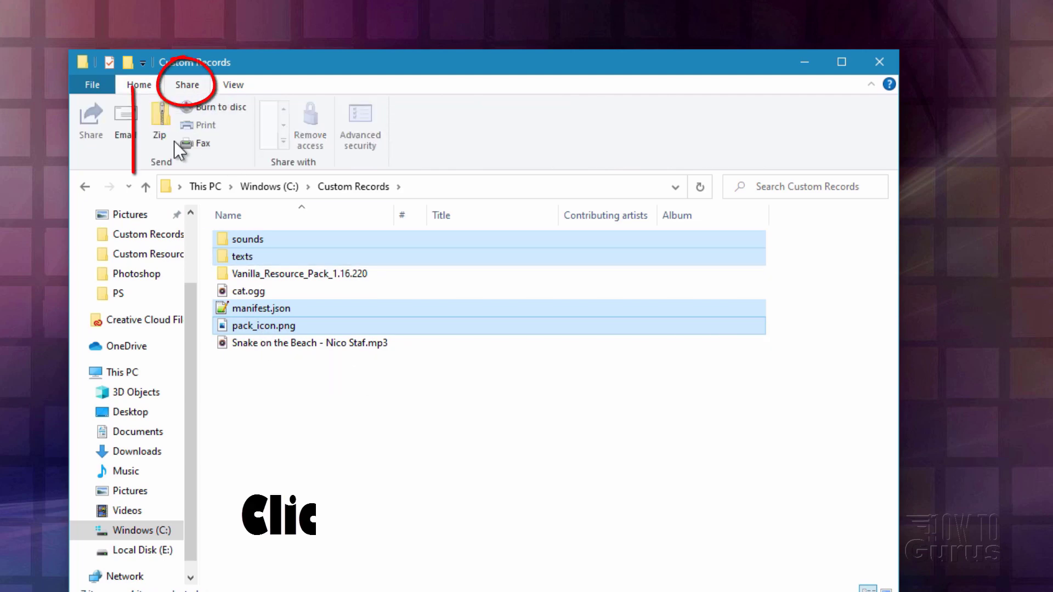
pyautogui.click(162, 116)
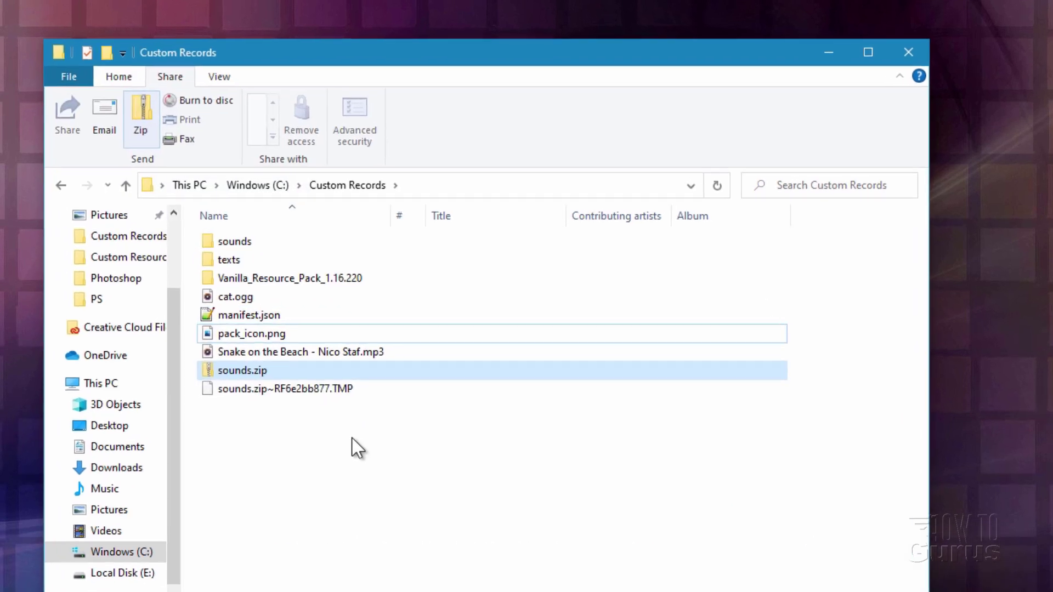
# Step: Check that file name extensions are shown and change the extension of sounds.zip to .mcpack
pyautogui.click(254, 375)
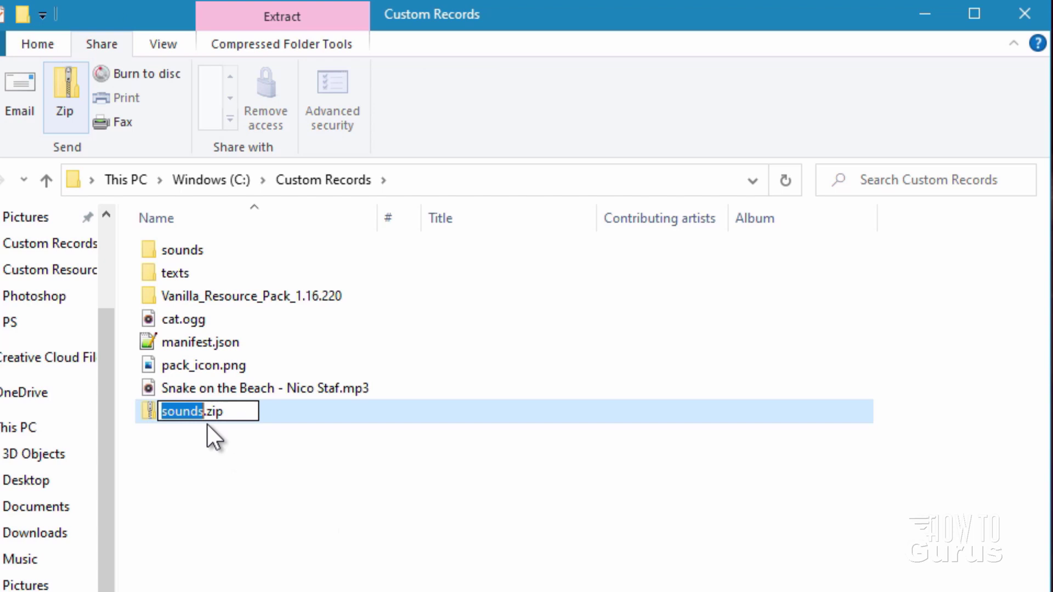
pyautogui.click(286, 372)
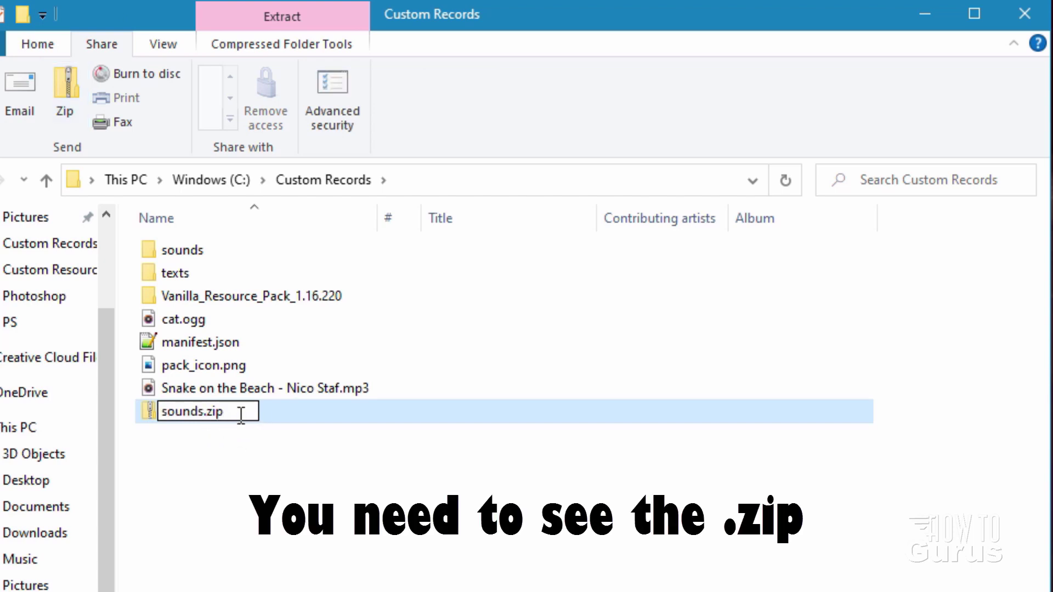
pyautogui.click(163, 44)
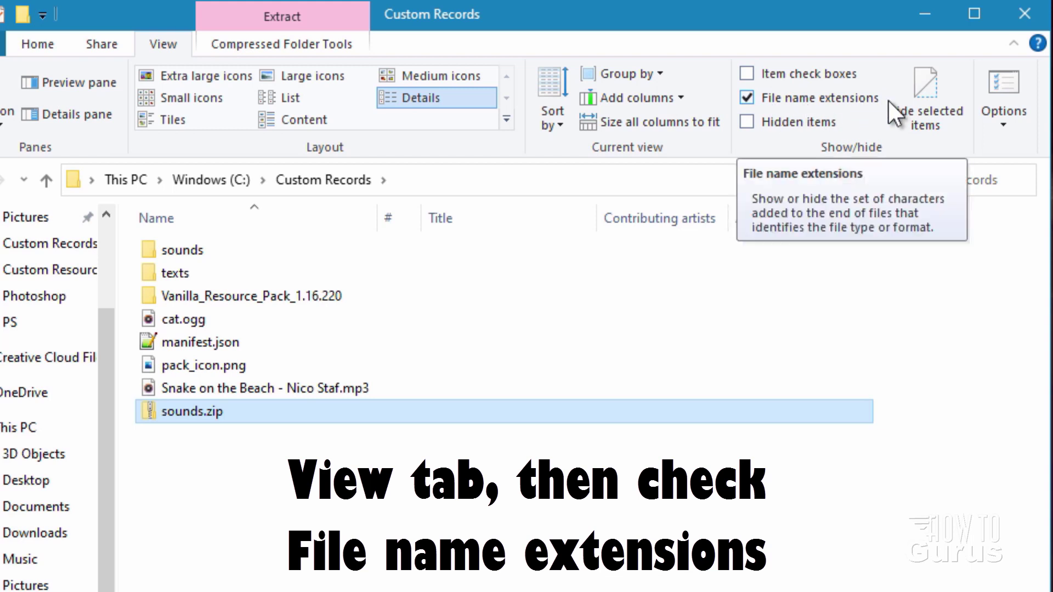
pyautogui.click(223, 412)
pyautogui.click(231, 415)
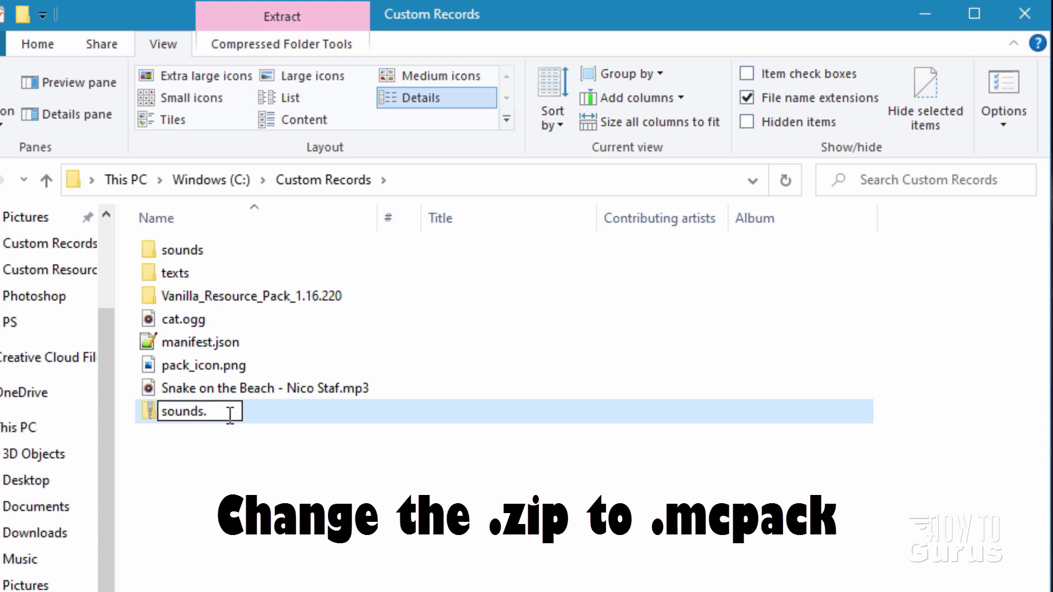
pyautogui.write('mcpack')
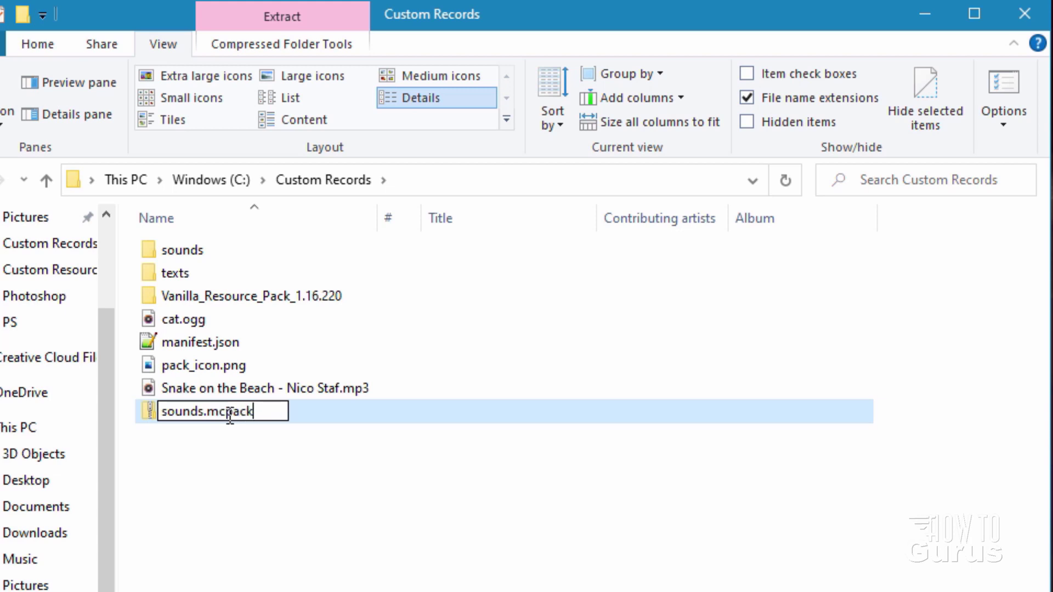
pyautogui.press('Return')
pyautogui.click(572, 347)
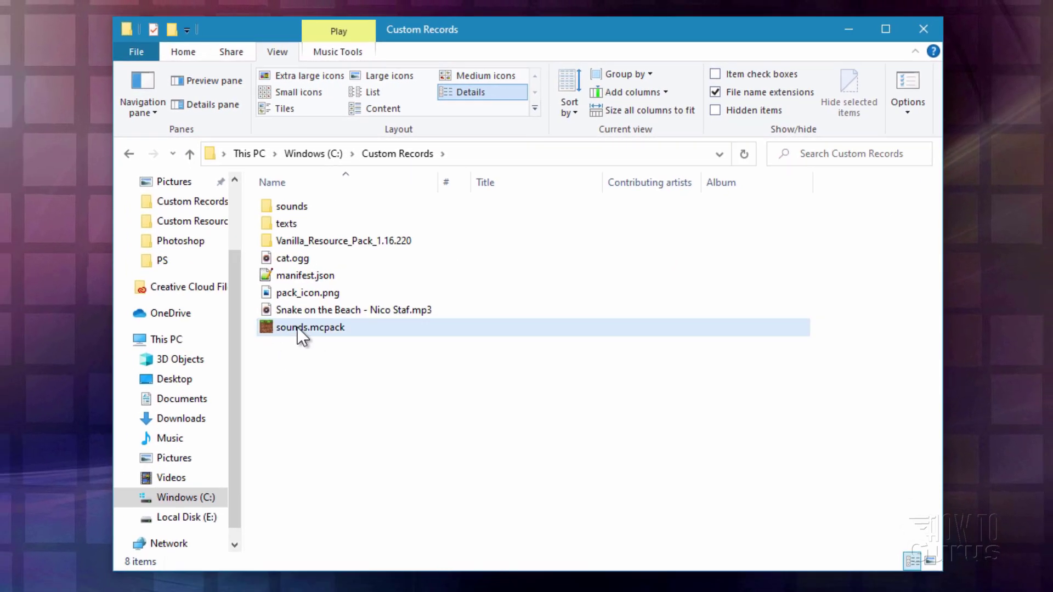
# Step: Rename sounds.mcpack in the Custom Records folder to custom records.mcpack
pyautogui.click(292, 328)
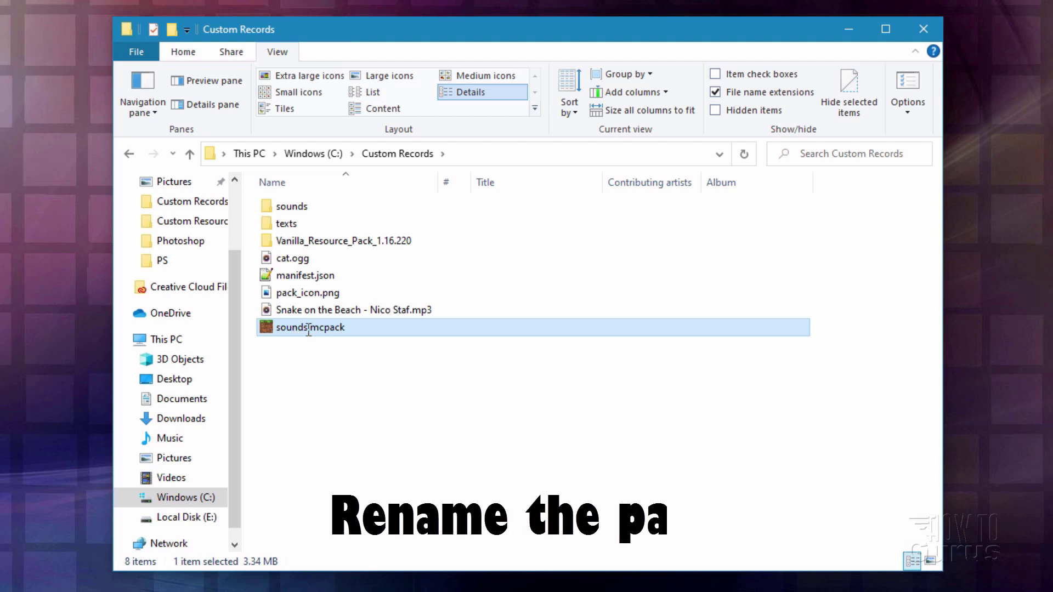
pyautogui.click(309, 329)
pyautogui.write('c')
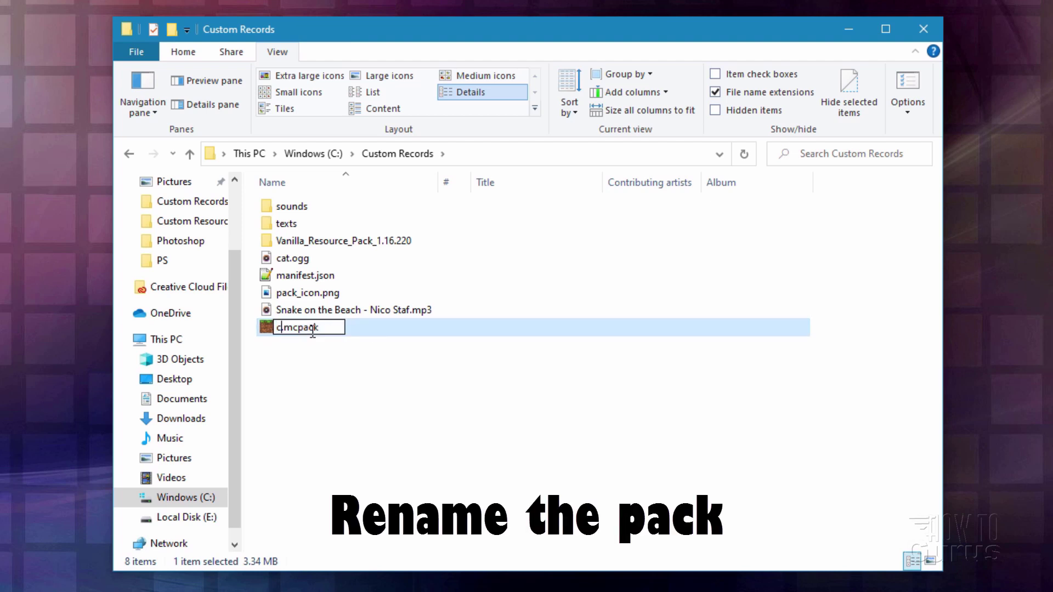
pyautogui.write('ustom recor')
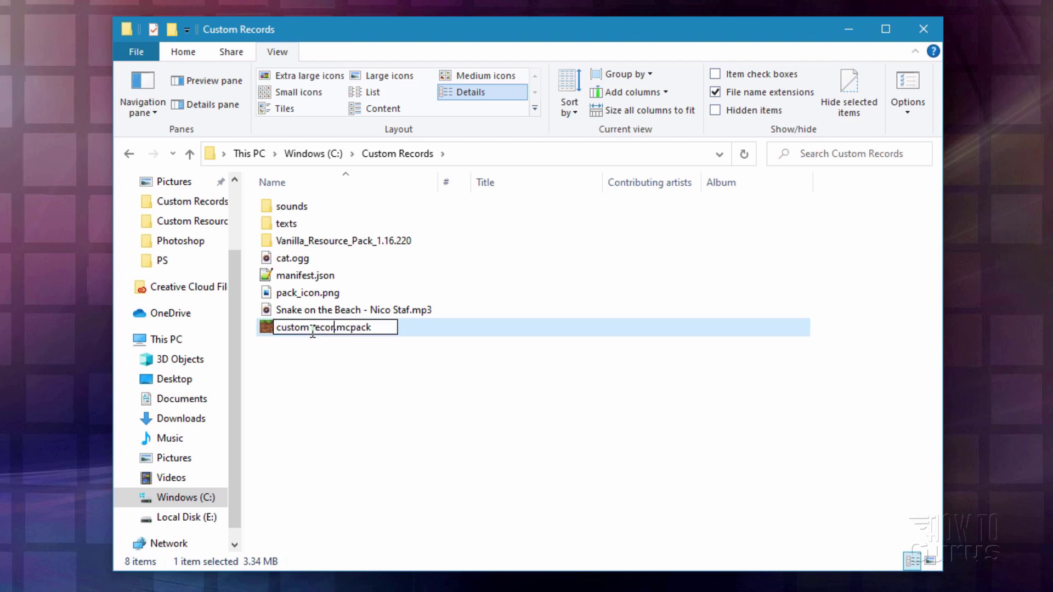
pyautogui.write('ds')
pyautogui.press('Return')
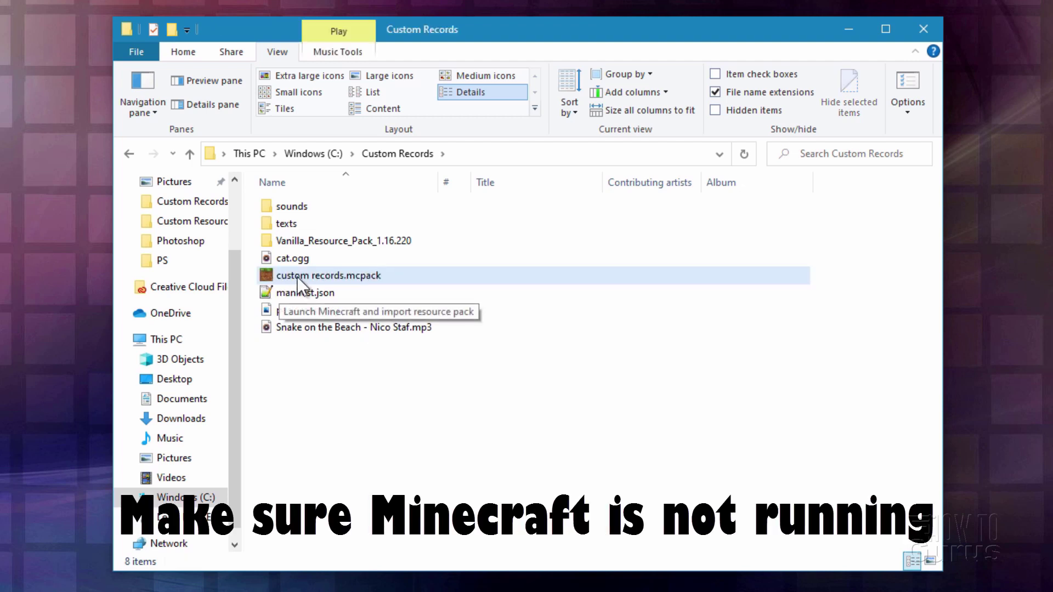
# Step: Import custom records.mcpack into Minecraft, activate the Custom Records pack in the global resources, and check the active packs
pyautogui.doubleClick(269, 275)
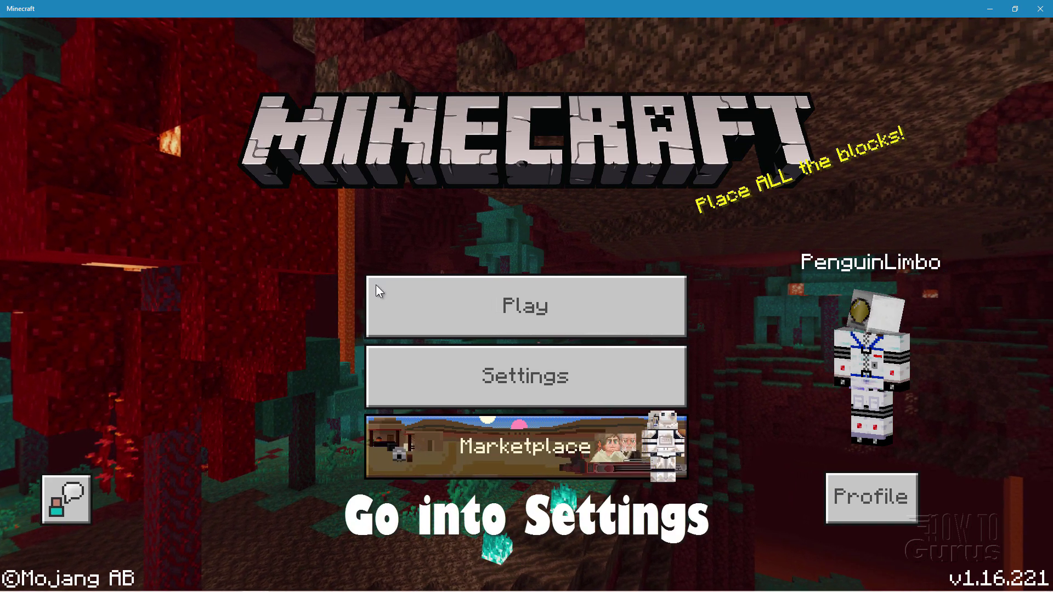
pyautogui.click(509, 381)
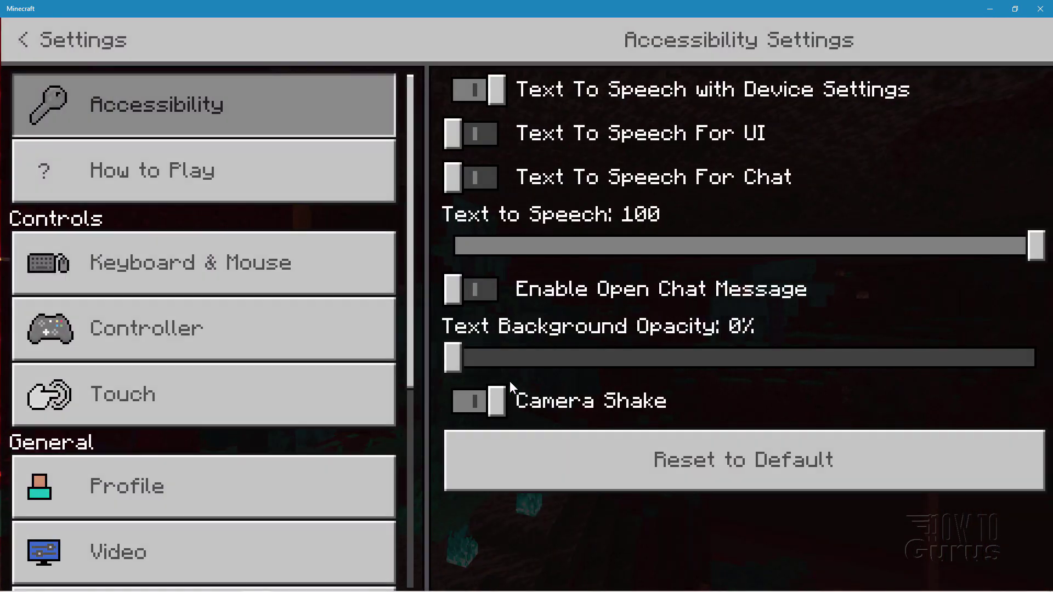
pyautogui.moveTo(410, 299); pyautogui.dragTo(402, 470)
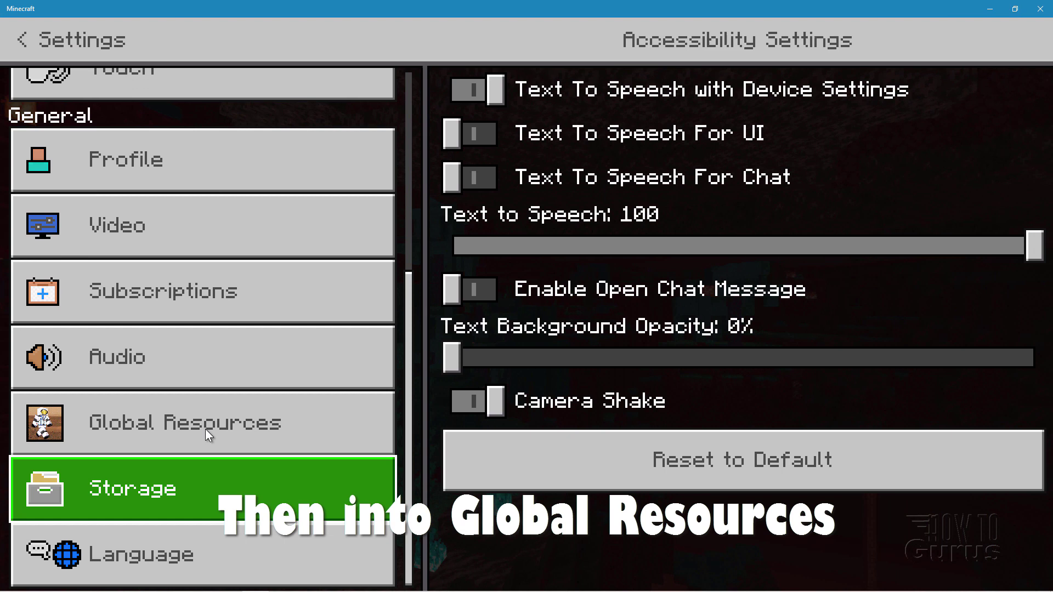
pyautogui.click(205, 428)
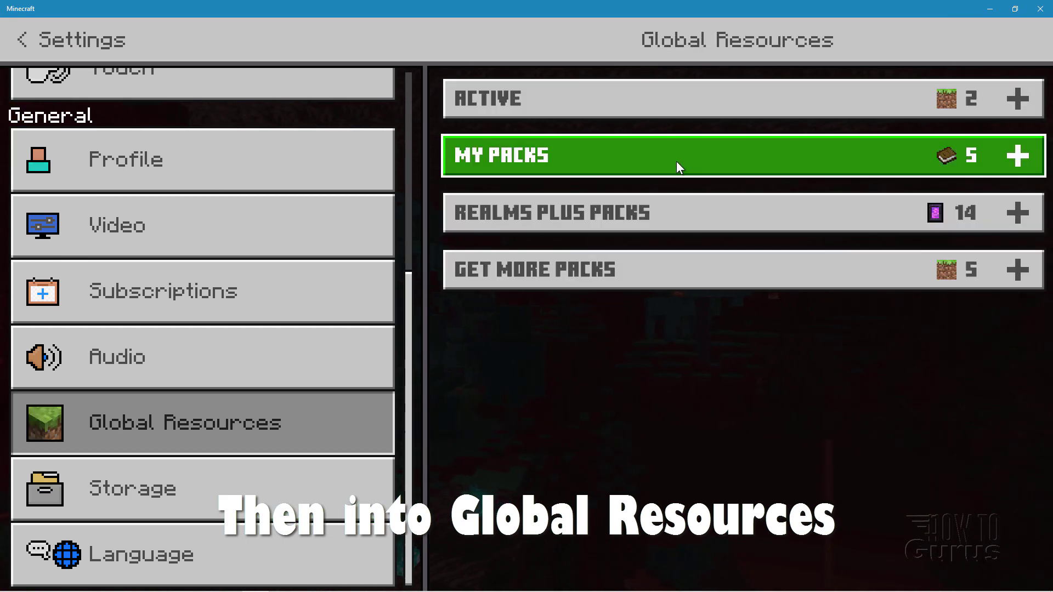
pyautogui.click(1016, 158)
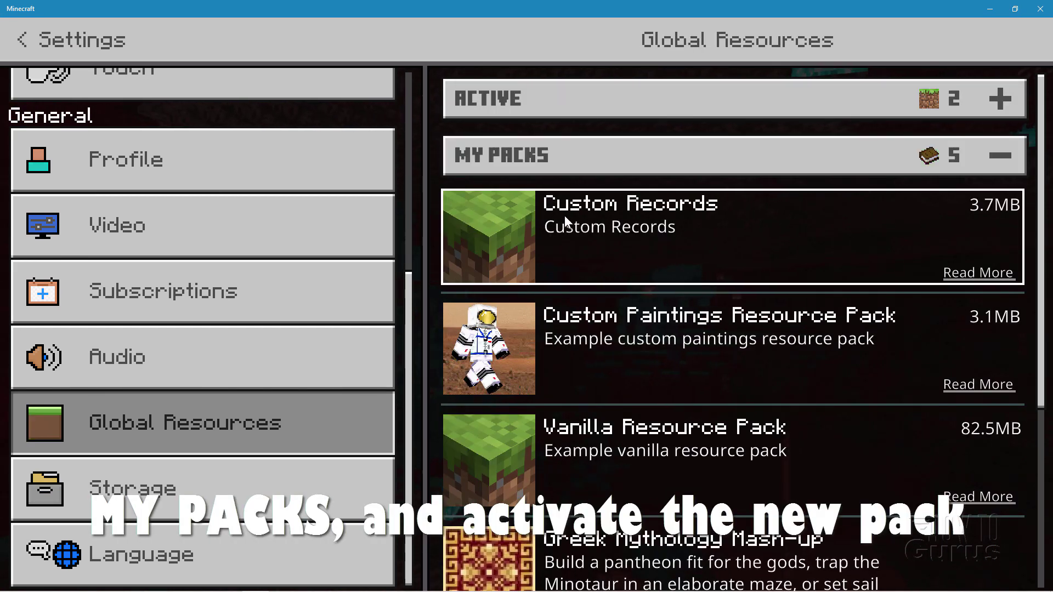
pyautogui.click(716, 232)
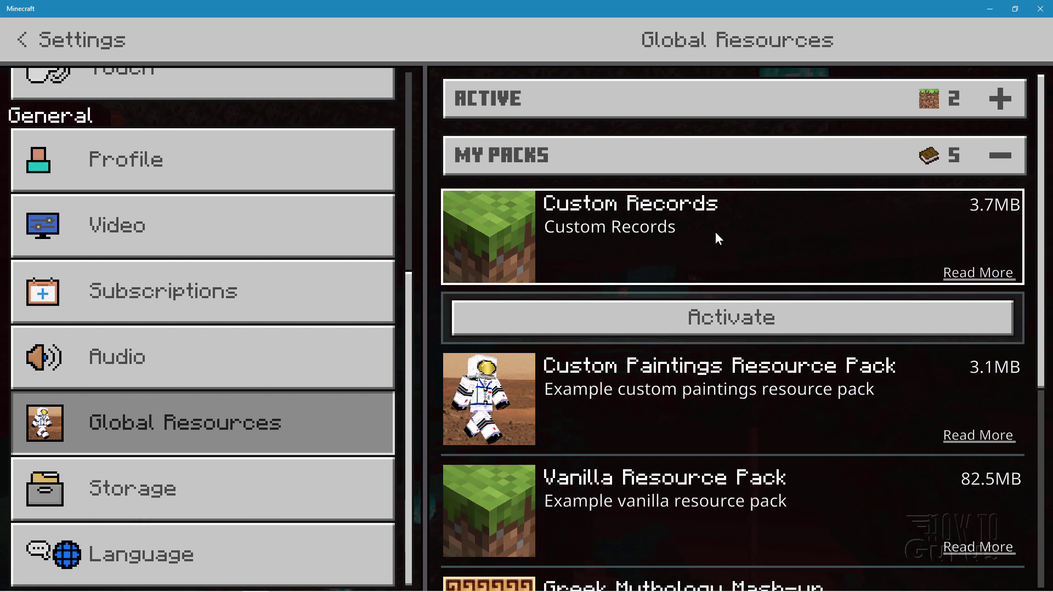
pyautogui.click(728, 316)
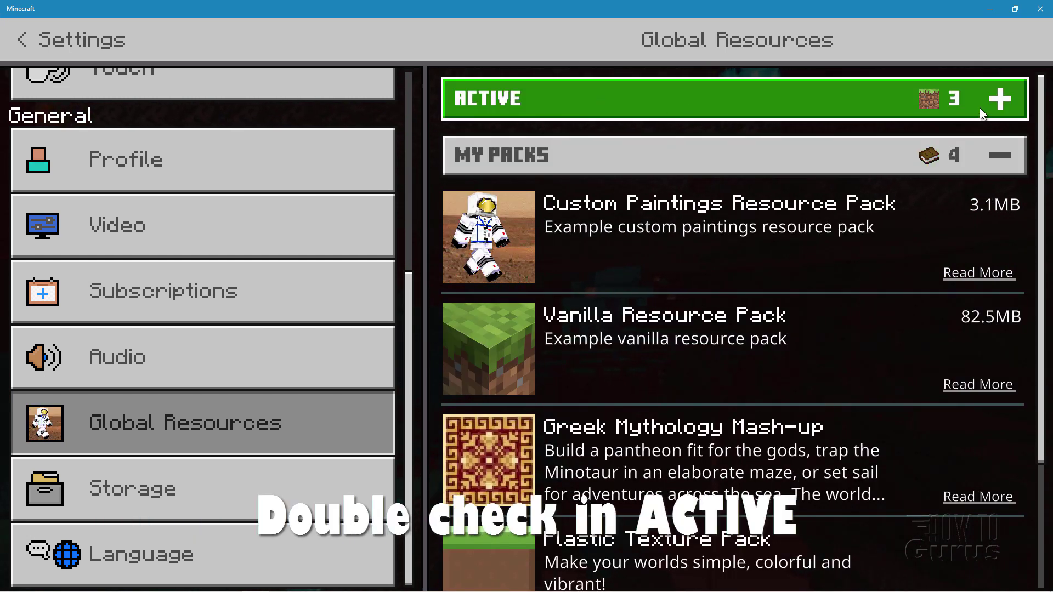
pyautogui.click(994, 102)
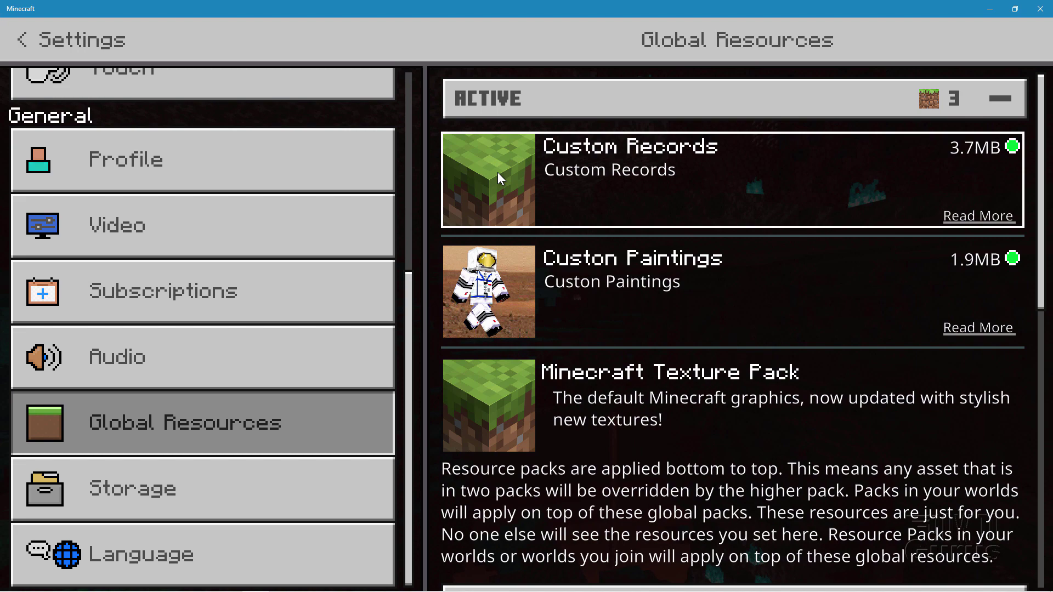
# Step: Leave the settings and launch the Coastal Village world
pyautogui.click(27, 37)
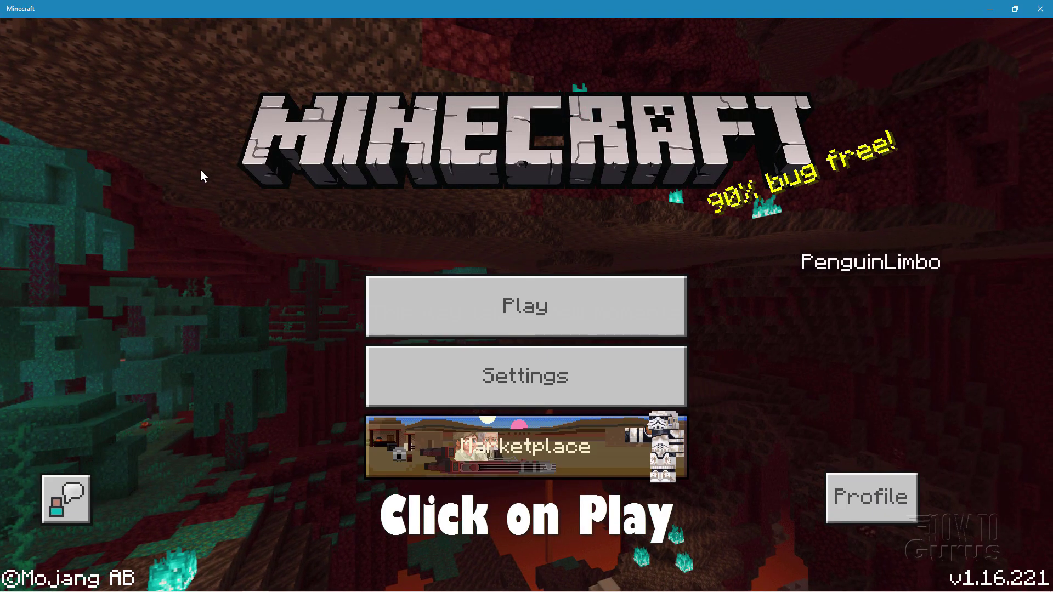
pyautogui.click(501, 312)
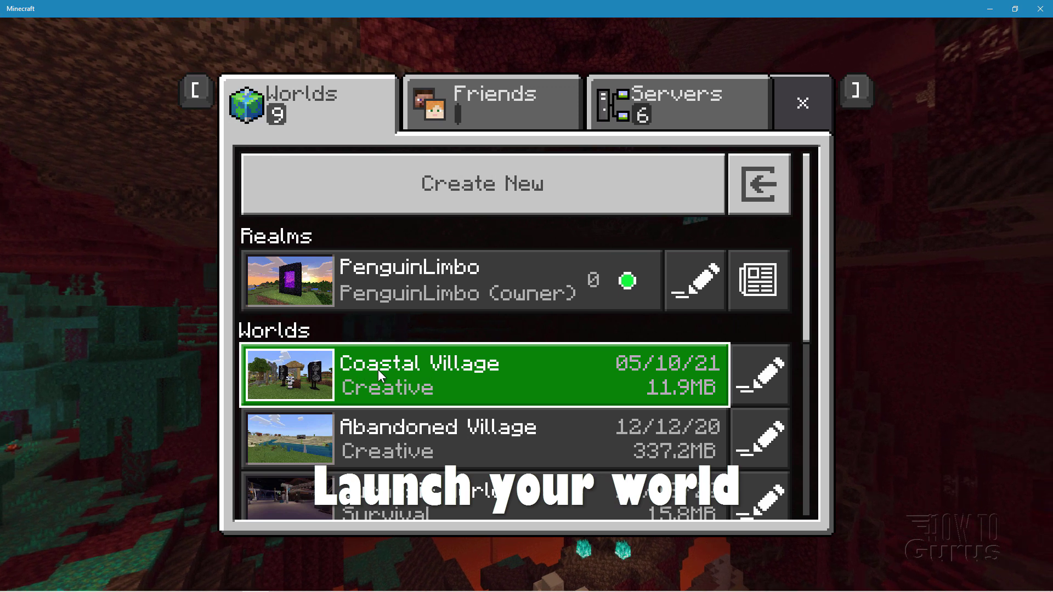
pyautogui.click(370, 370)
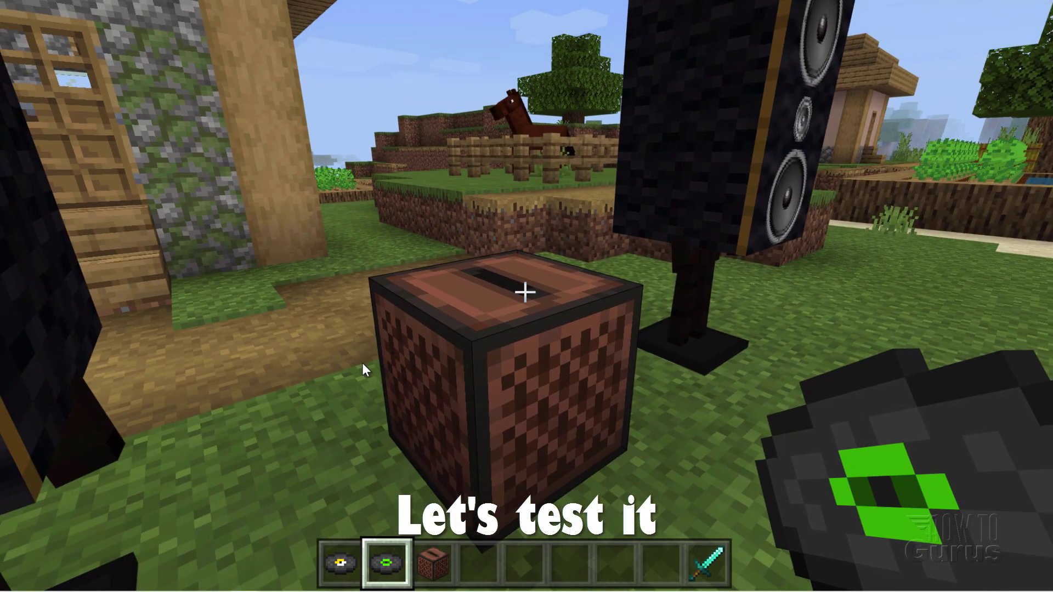
# Step: Test the green music disc in the jukebox and check its song name in the inventory
pyautogui.rightClick(362, 364)
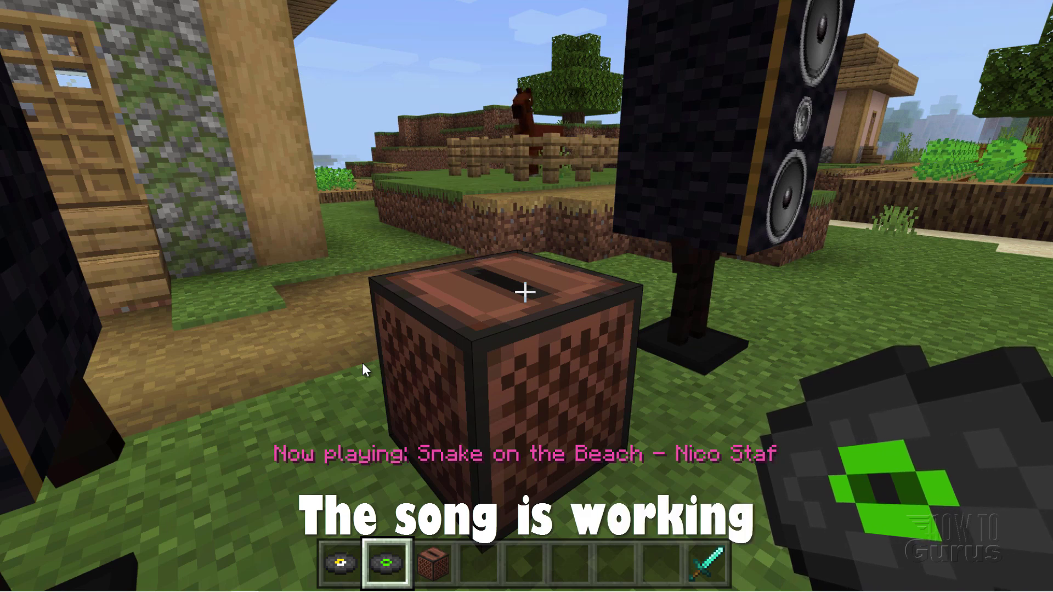
pyautogui.rightClick(363, 363)
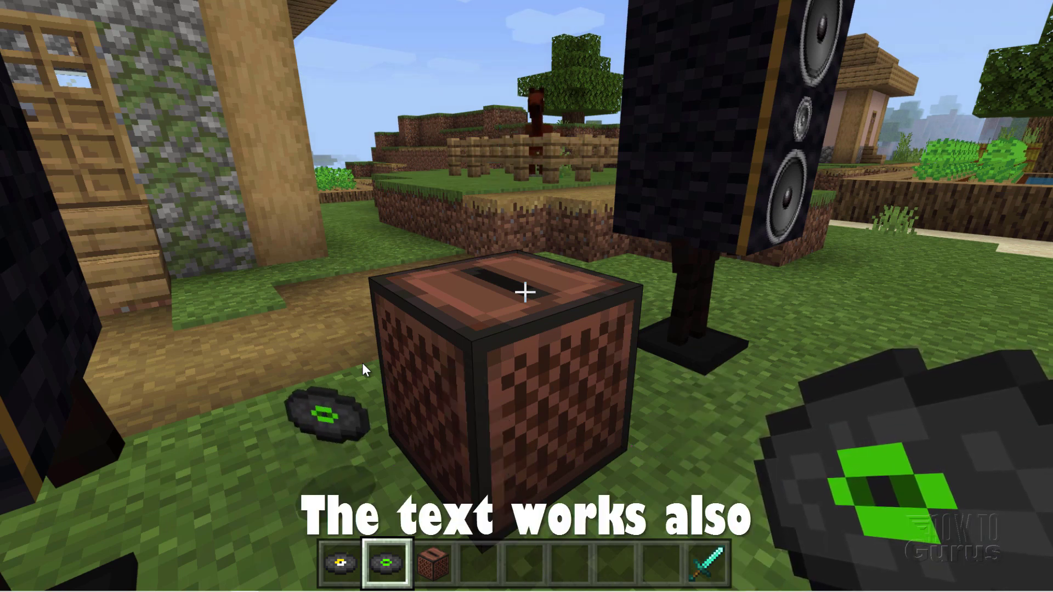
pyautogui.rightClick(362, 363)
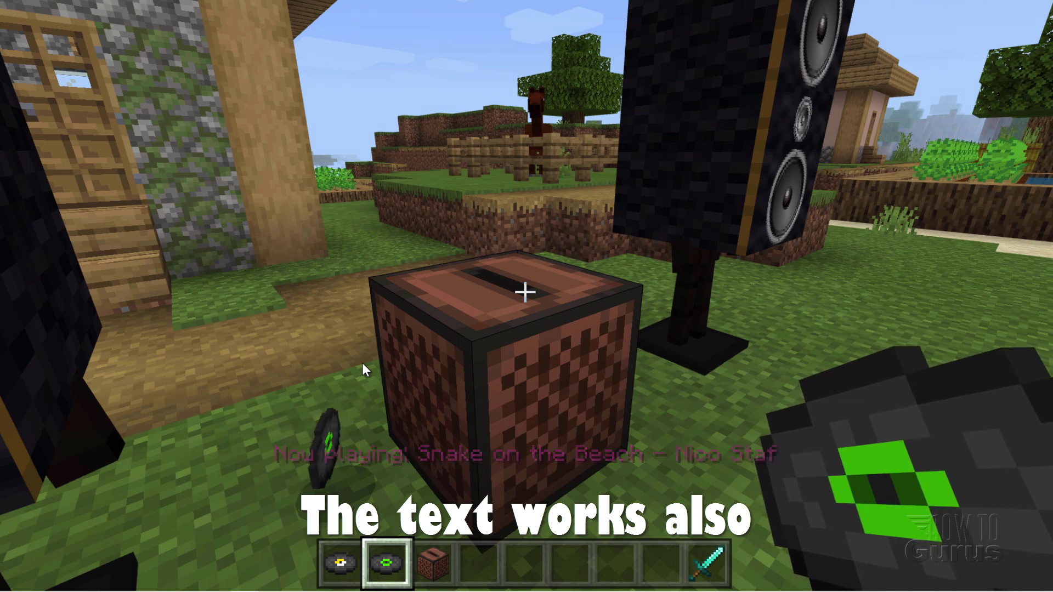
pyautogui.rightClick(362, 363)
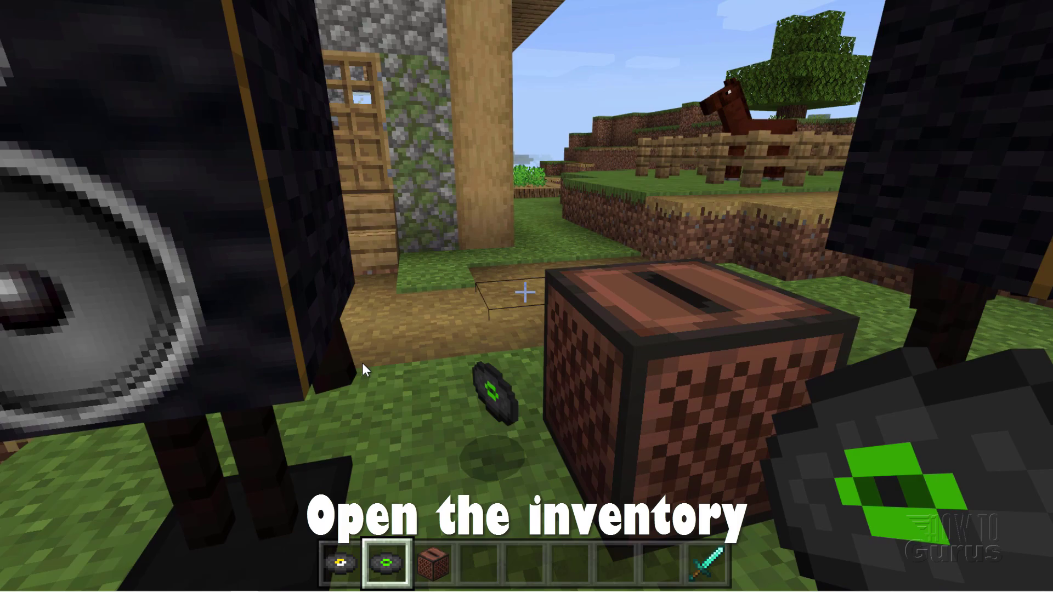
pyautogui.press('e')
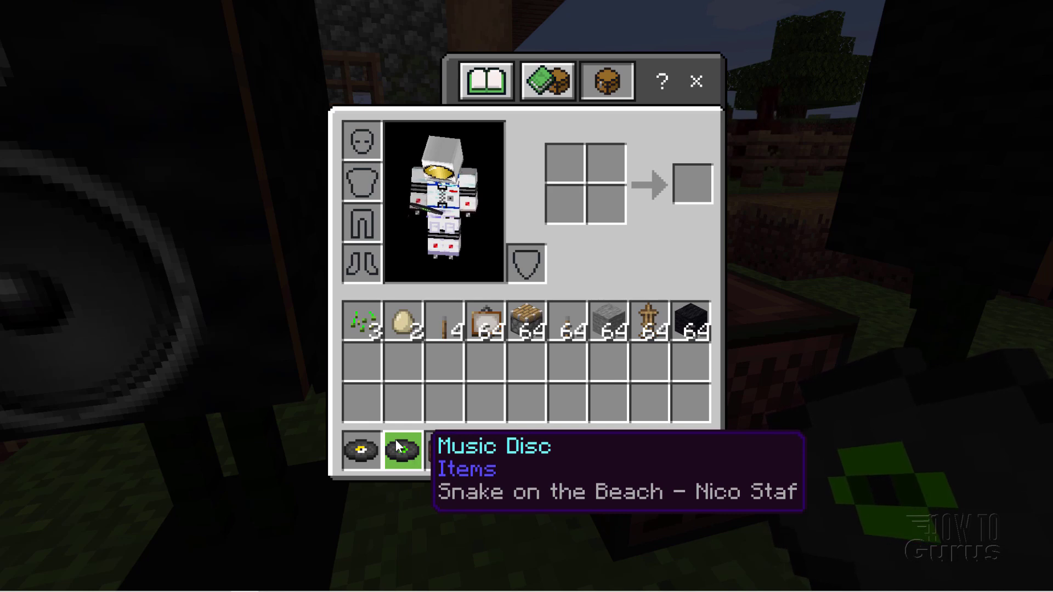
pyautogui.press('e')
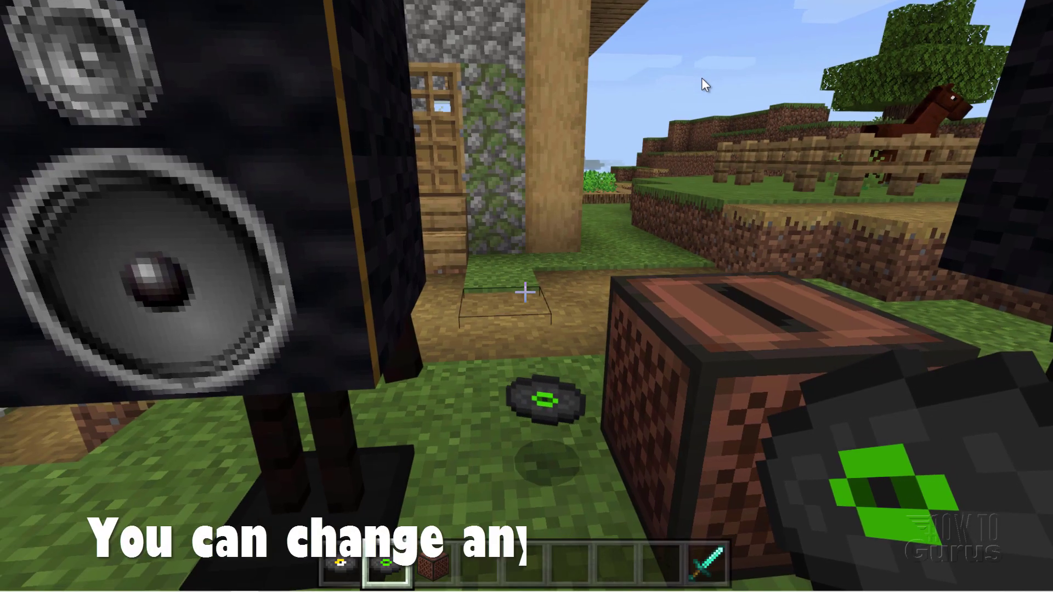
pyautogui.press('w')
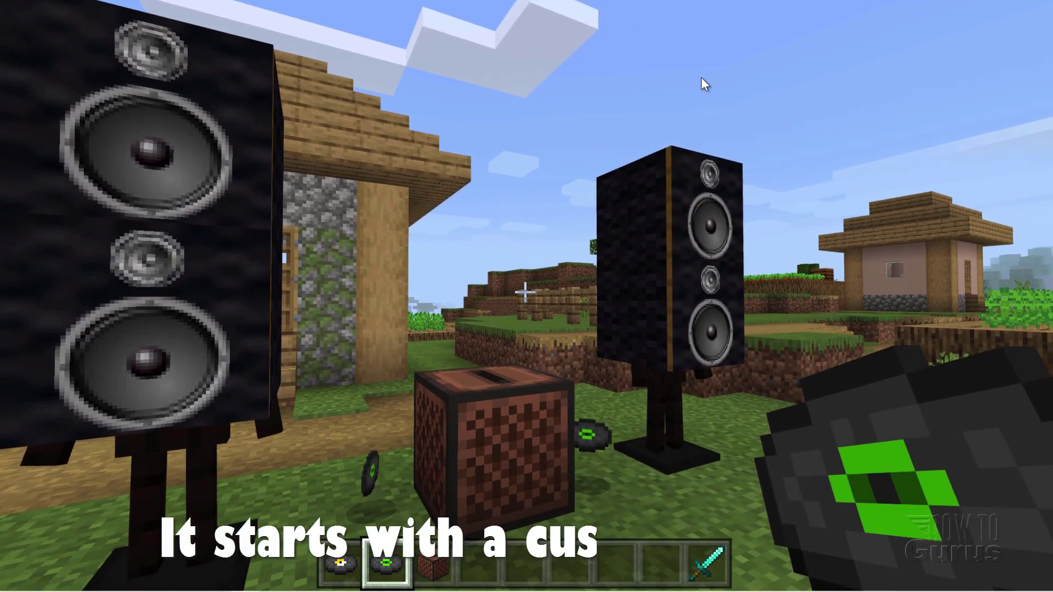
pyautogui.press('w')
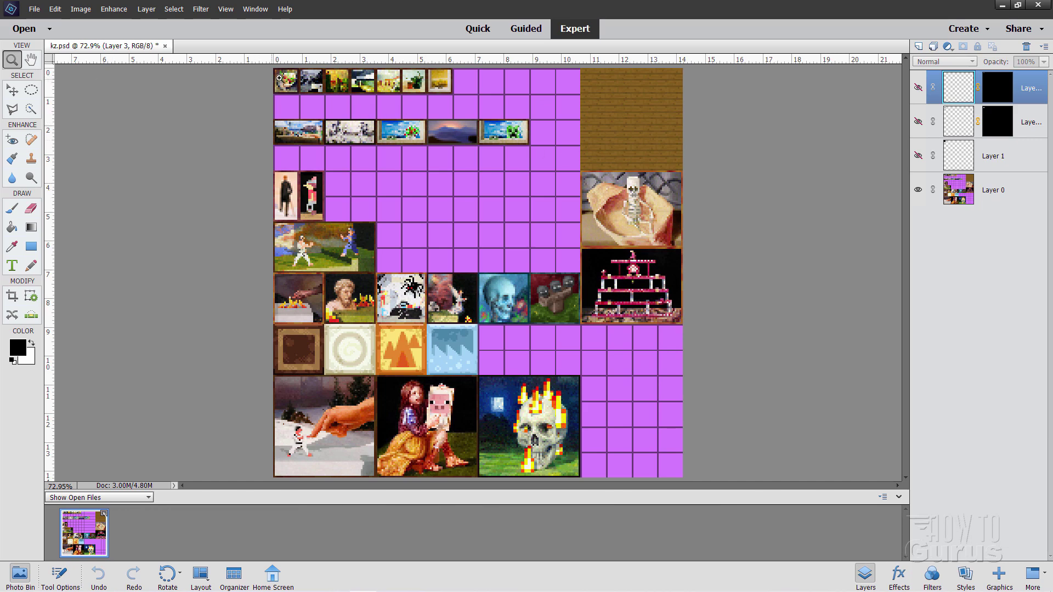
# Step: Switch to Photoshop Elements and examine the first small painting in kz.psd up close
pyautogui.click(281, 79)
pyautogui.click(285, 90)
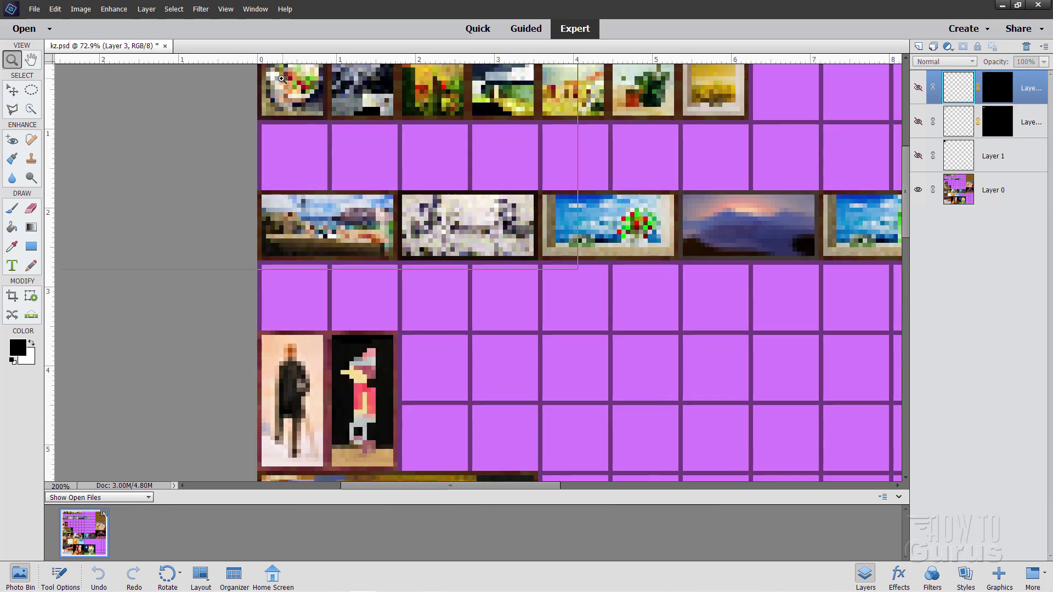
pyautogui.click(292, 113)
pyautogui.scroll(2, 351, 208)
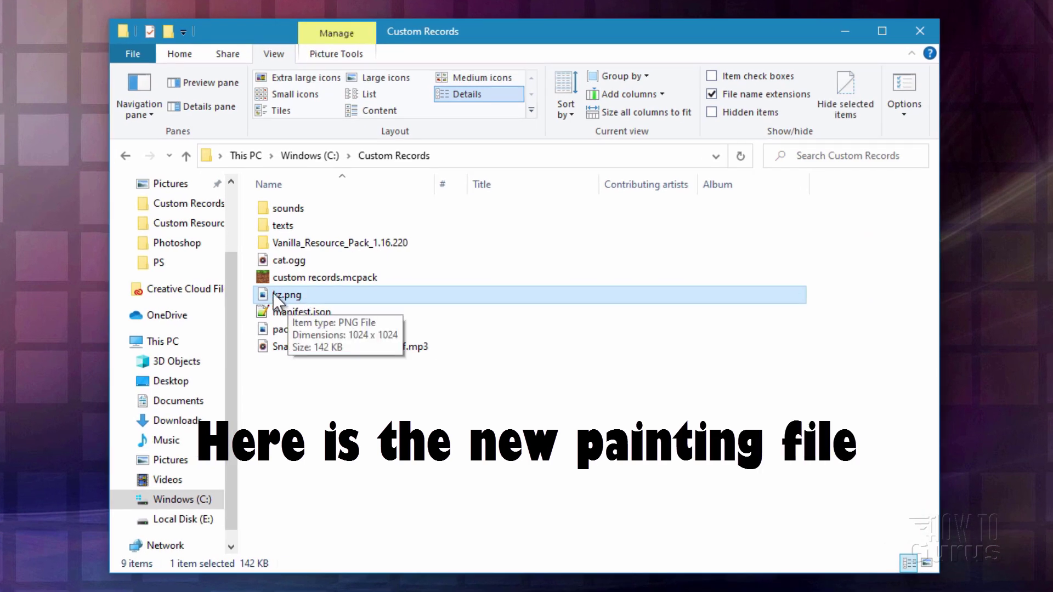
# Step: Switch to File Explorer, locate the original kz.png in Vanilla_Resource_Pack_1.16.220's textures/painting folder, and return to the Custom Records folder
pyautogui.click(290, 242)
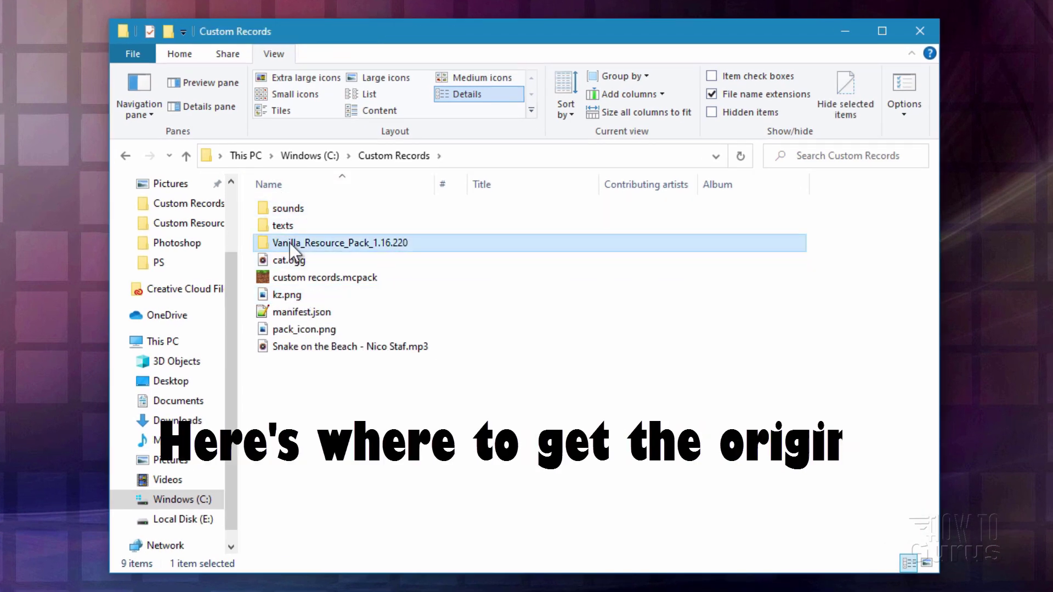
pyautogui.doubleClick(289, 242)
pyautogui.click(306, 404)
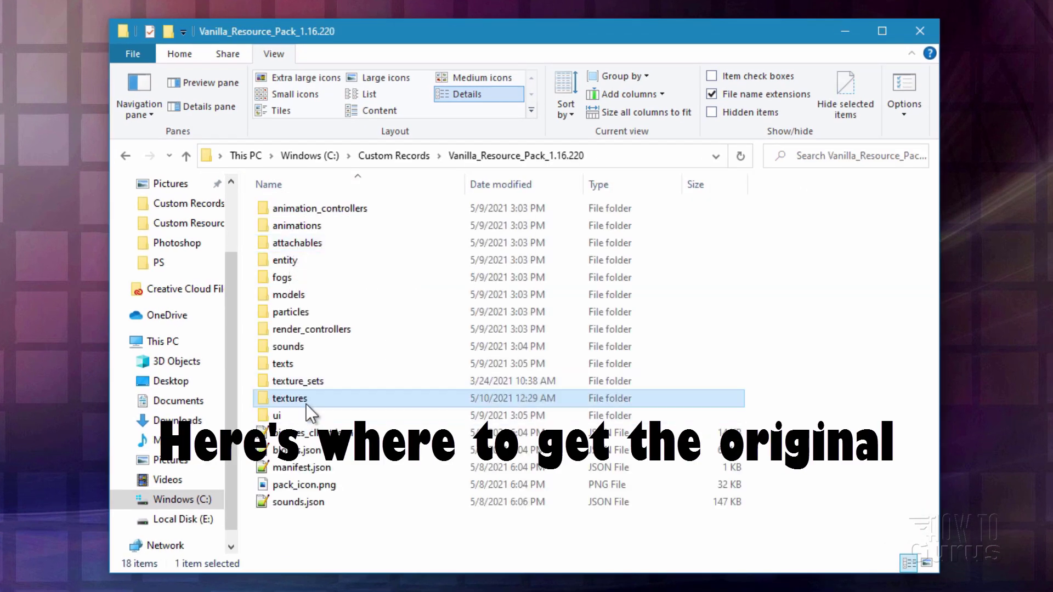
pyautogui.doubleClick(267, 400)
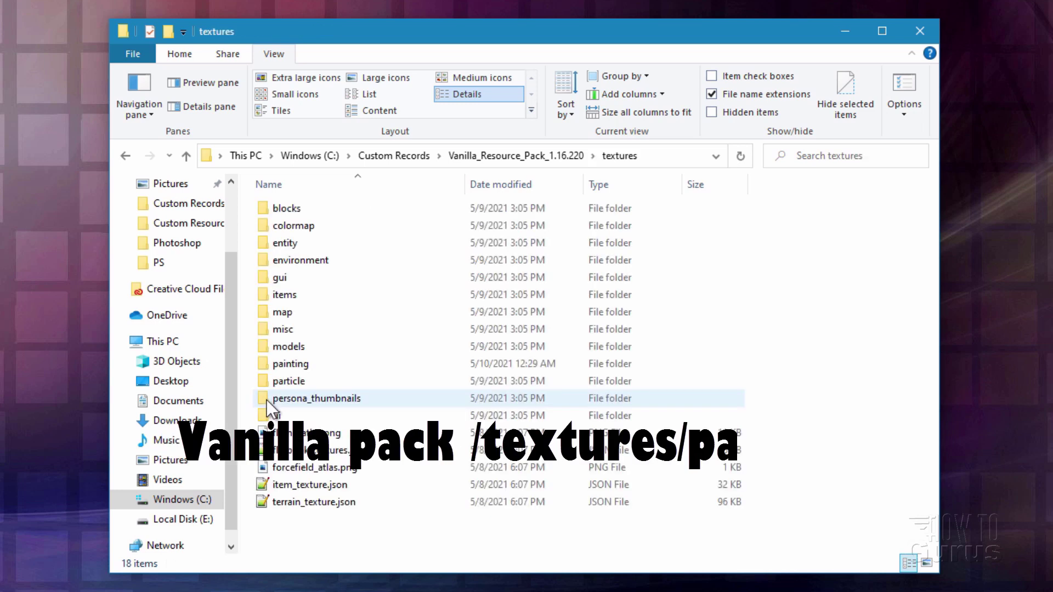
pyautogui.doubleClick(262, 366)
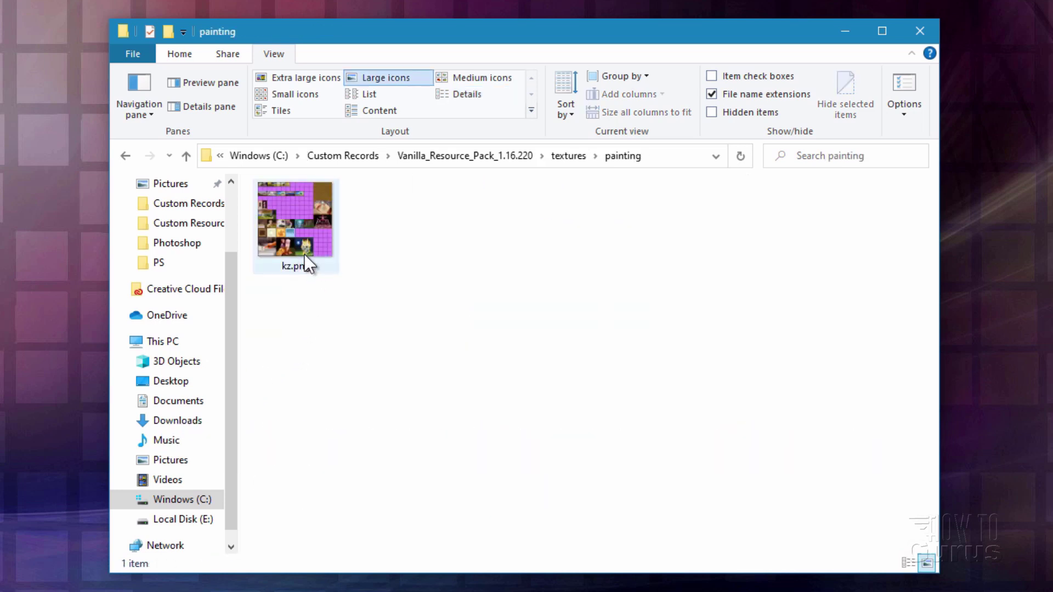
pyautogui.click(352, 158)
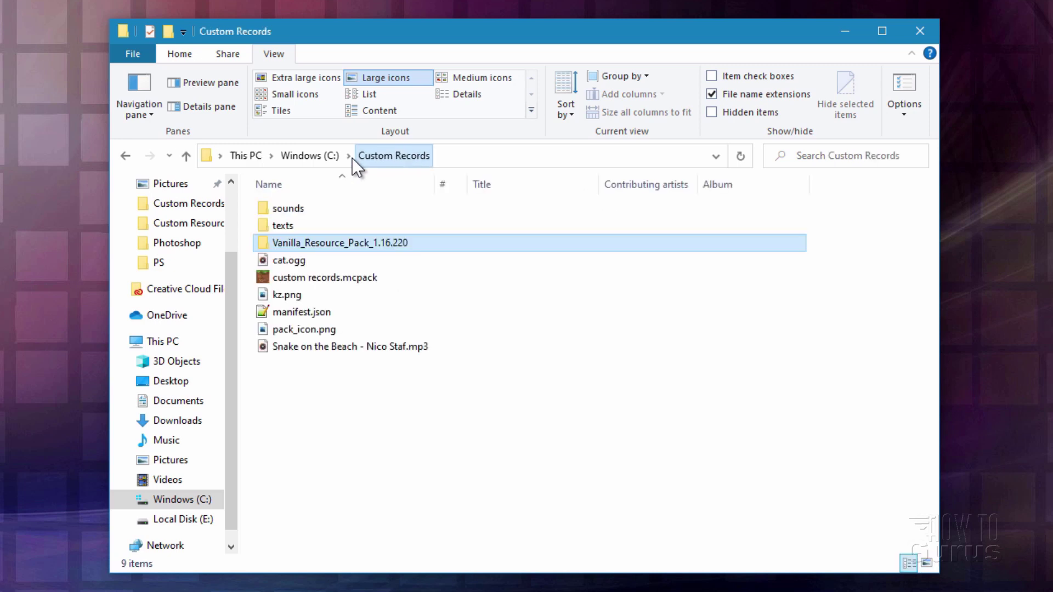
# Step: Create a textures folder in Custom Records and a painting folder inside it
pyautogui.click(293, 431)
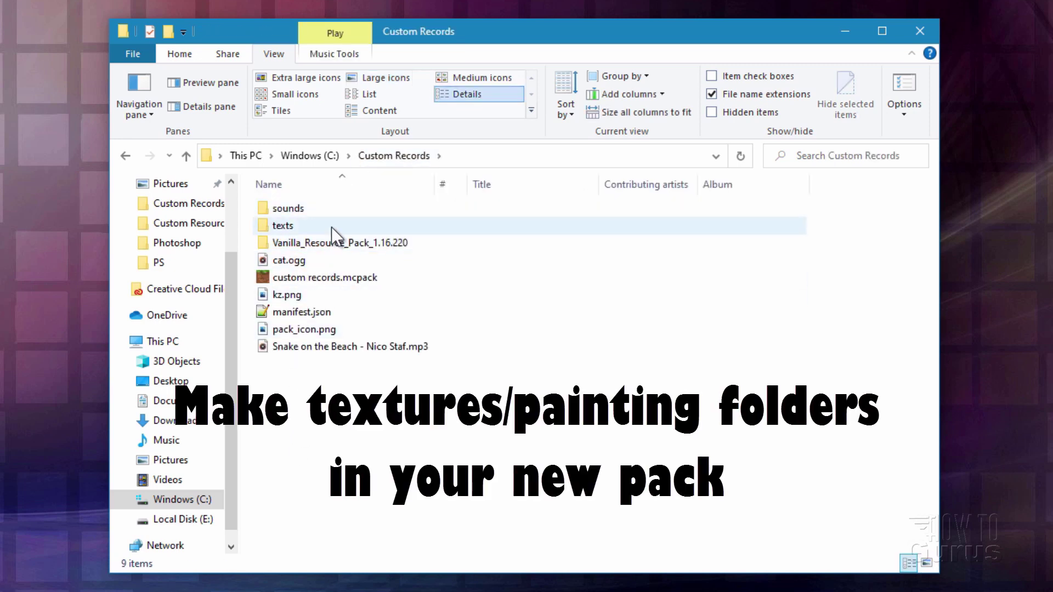
pyautogui.click(174, 58)
pyautogui.click(504, 104)
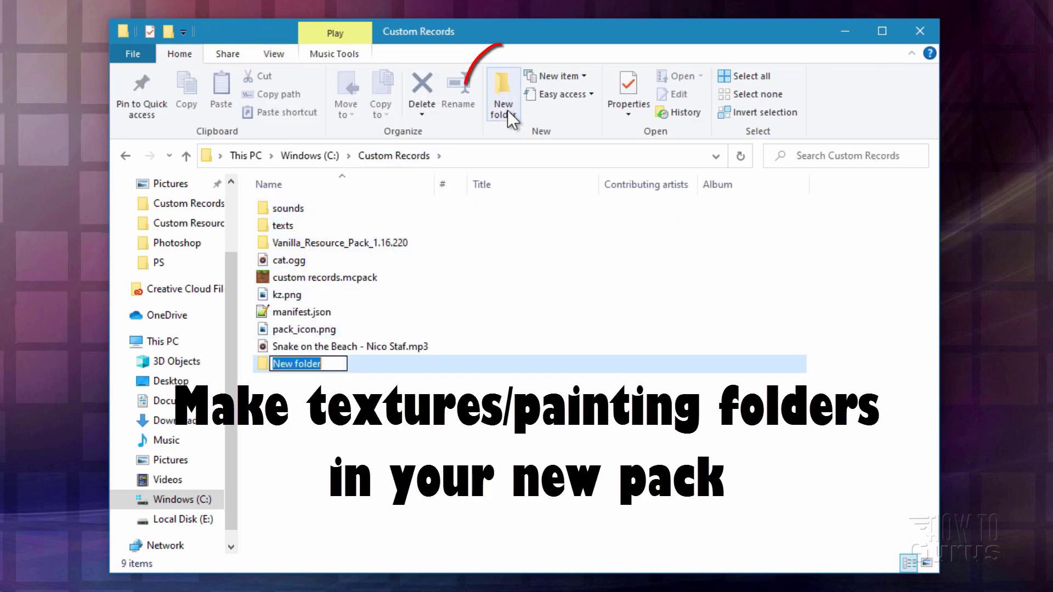
pyautogui.write('textures')
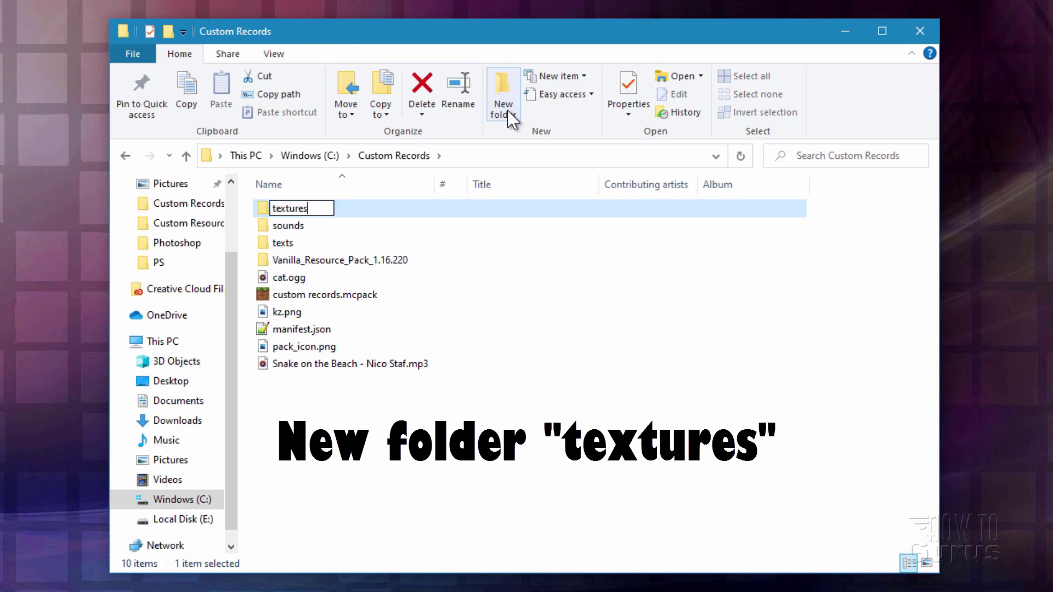
pyautogui.press('Return')
pyautogui.press('Return')
pyautogui.click(502, 121)
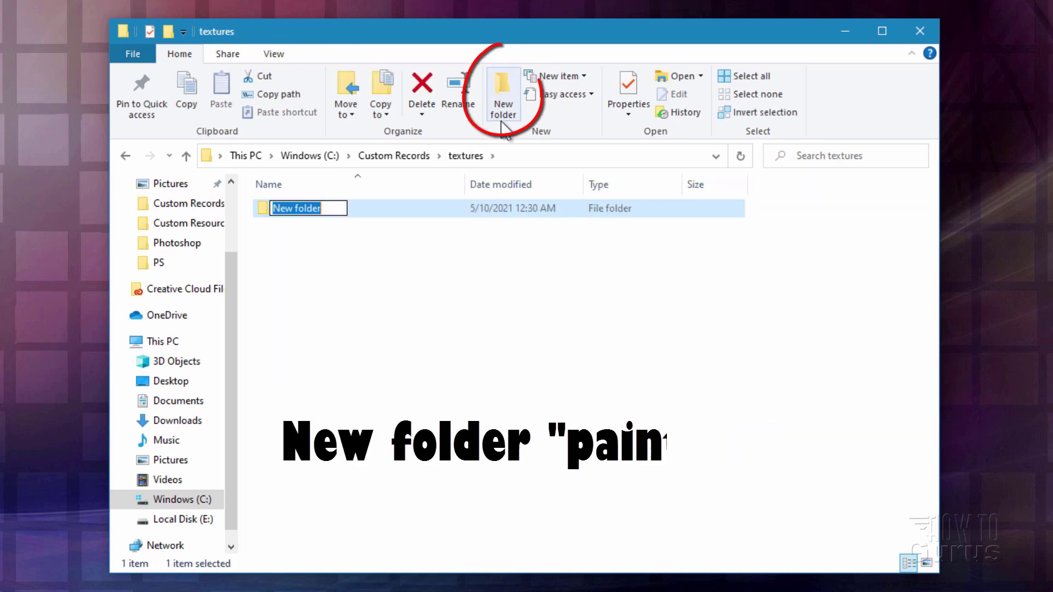
pyautogui.write('painting')
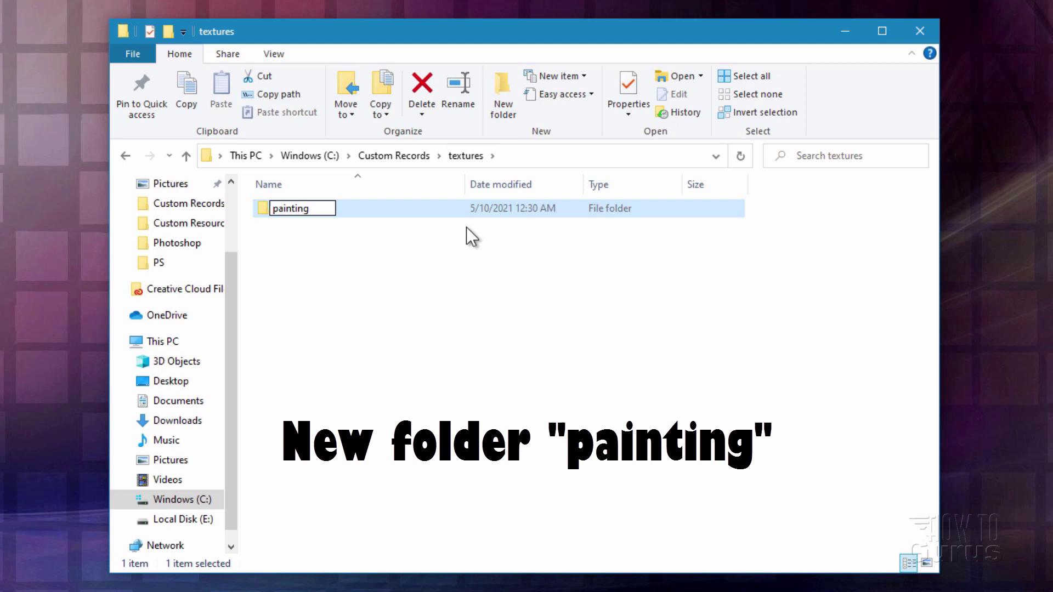
# Step: Copy kz.png from the Custom Records folder into its textures/painting folder
pyautogui.click(417, 155)
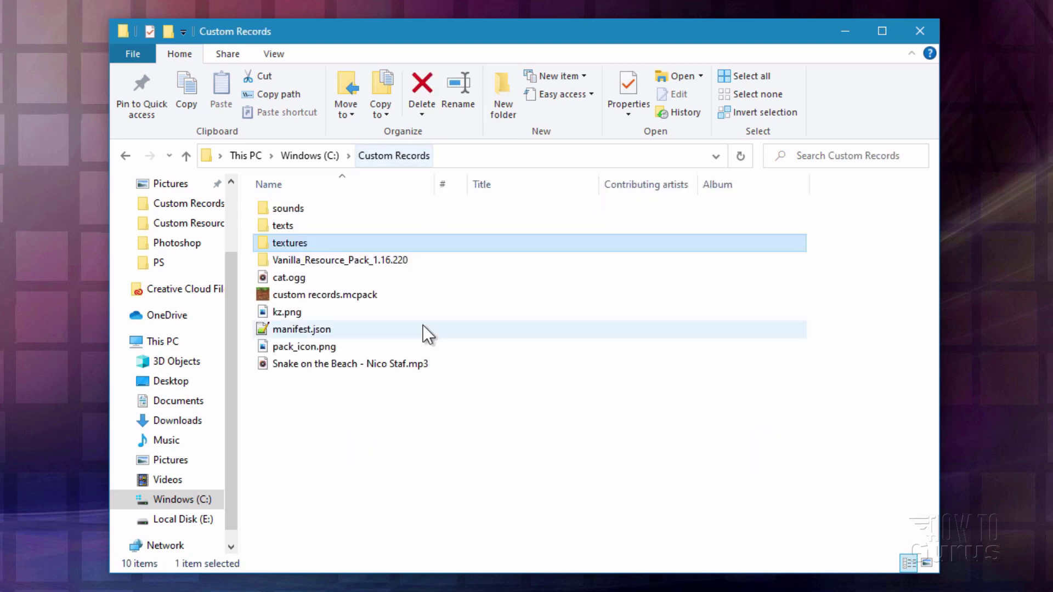
pyautogui.click(260, 311)
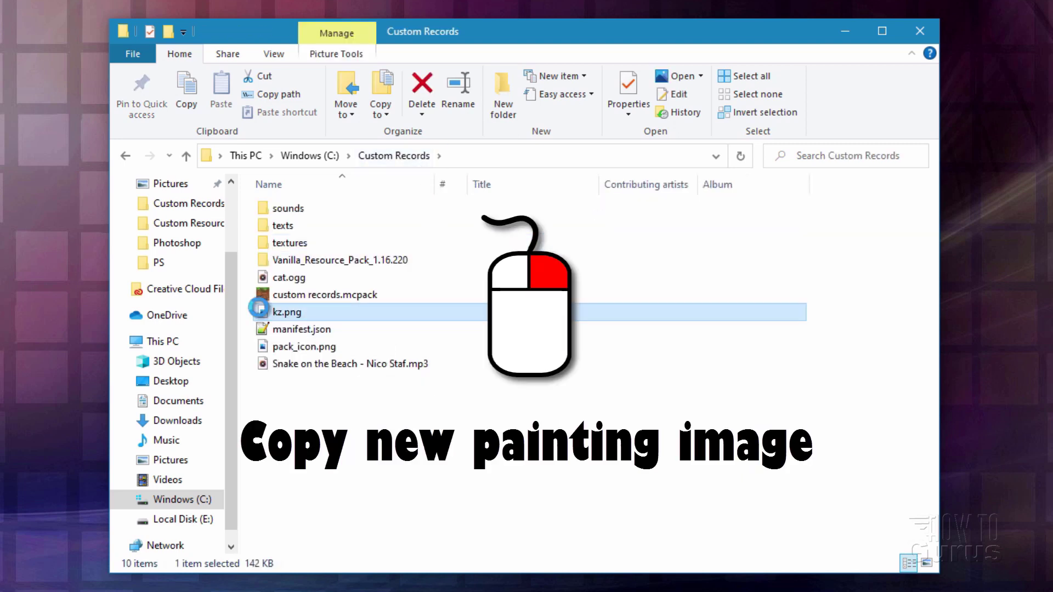
pyautogui.rightClick(259, 311)
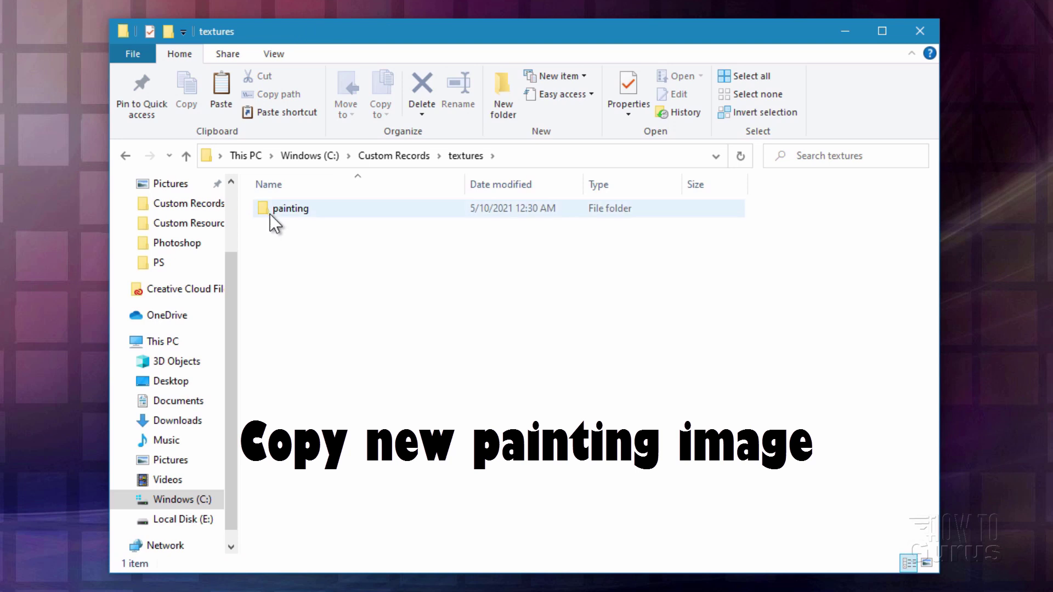
pyautogui.click(265, 209)
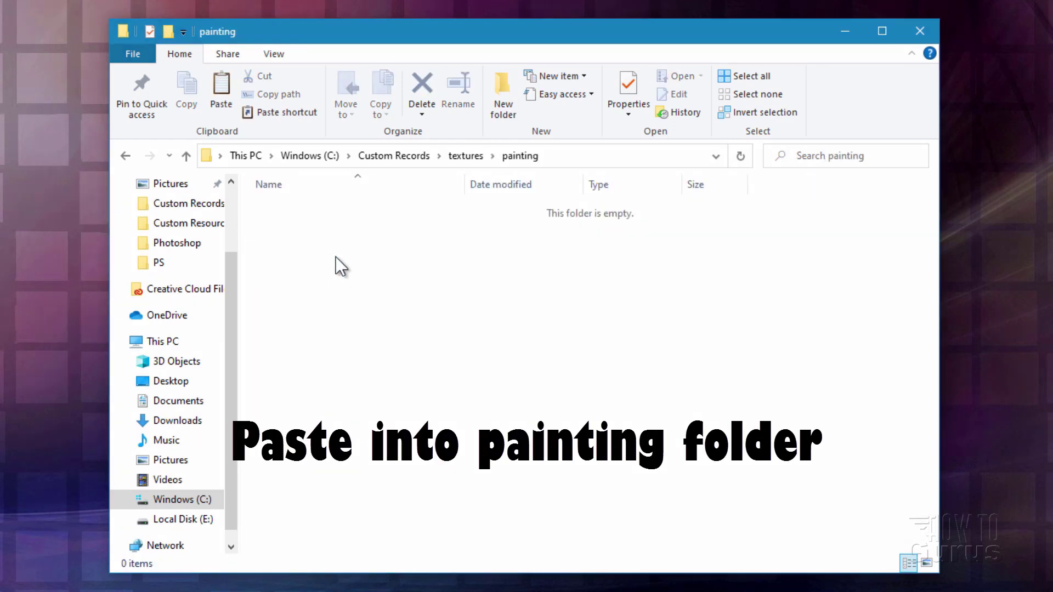
pyautogui.rightClick(336, 256)
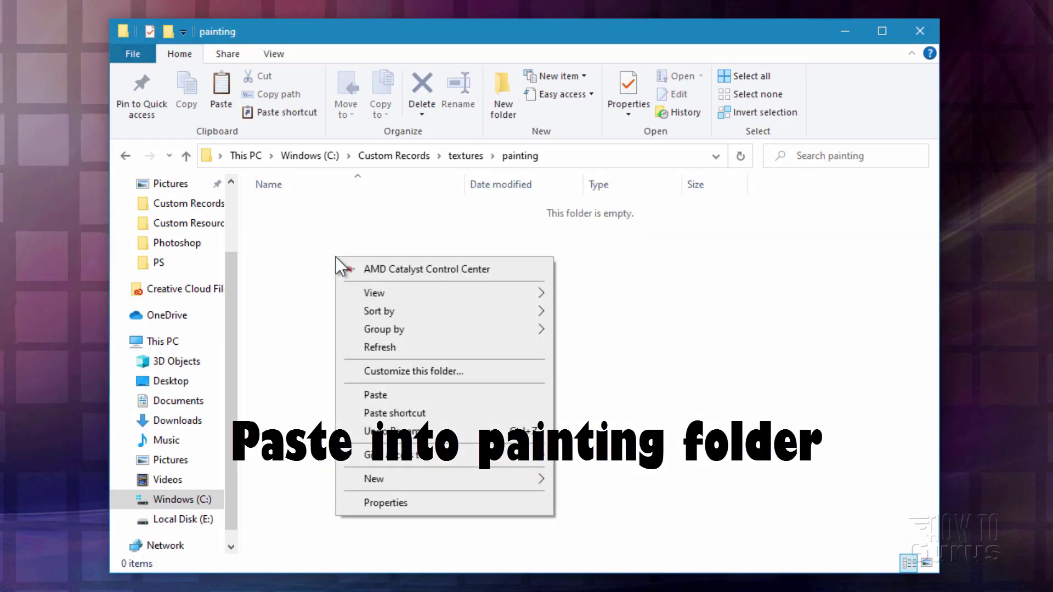
pyautogui.click(379, 394)
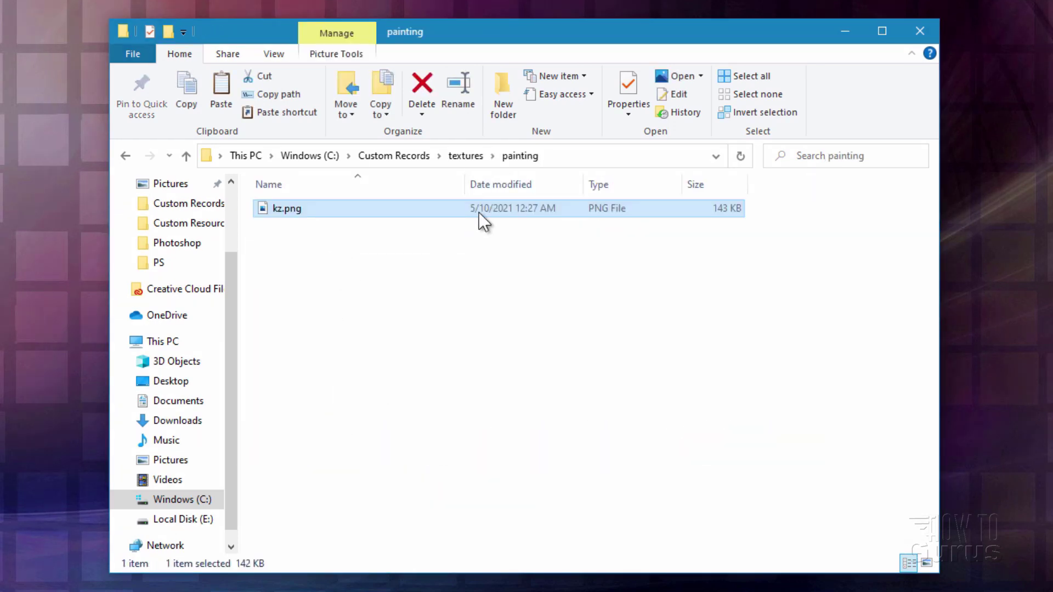
# Step: Open manifest.json from Custom Records and set the header description, header name and module description to "Custom Records with speakers"
pyautogui.click(394, 156)
pyautogui.click(286, 329)
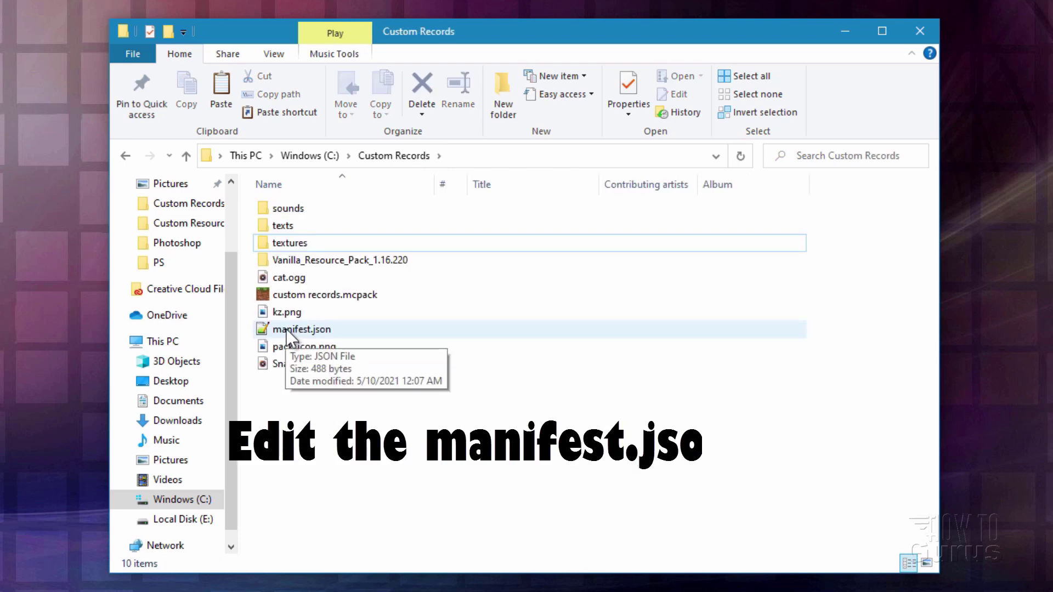
pyautogui.doubleClick(286, 329)
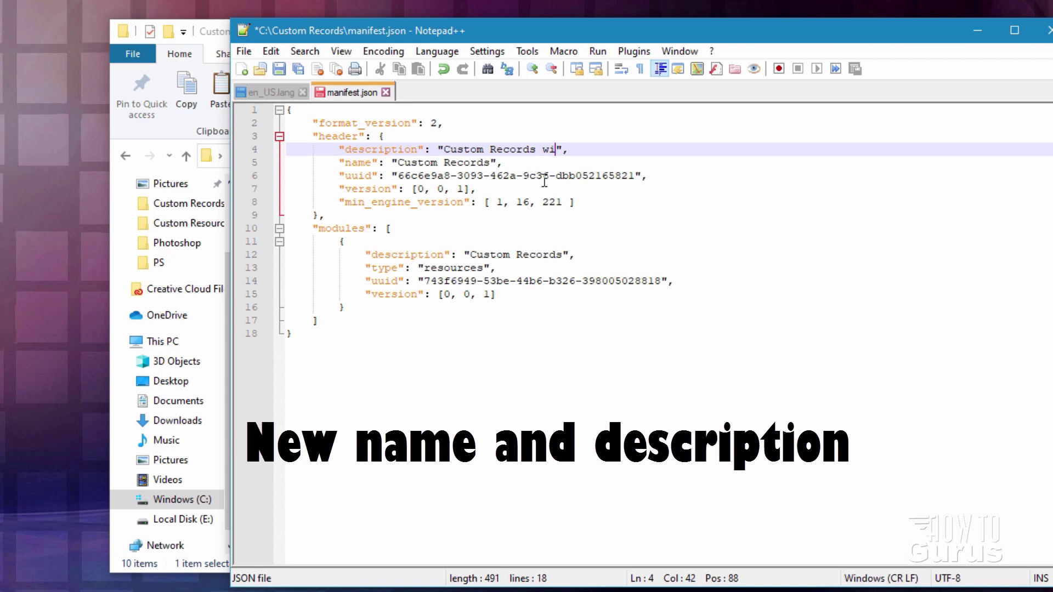
pyautogui.write('with speakers')
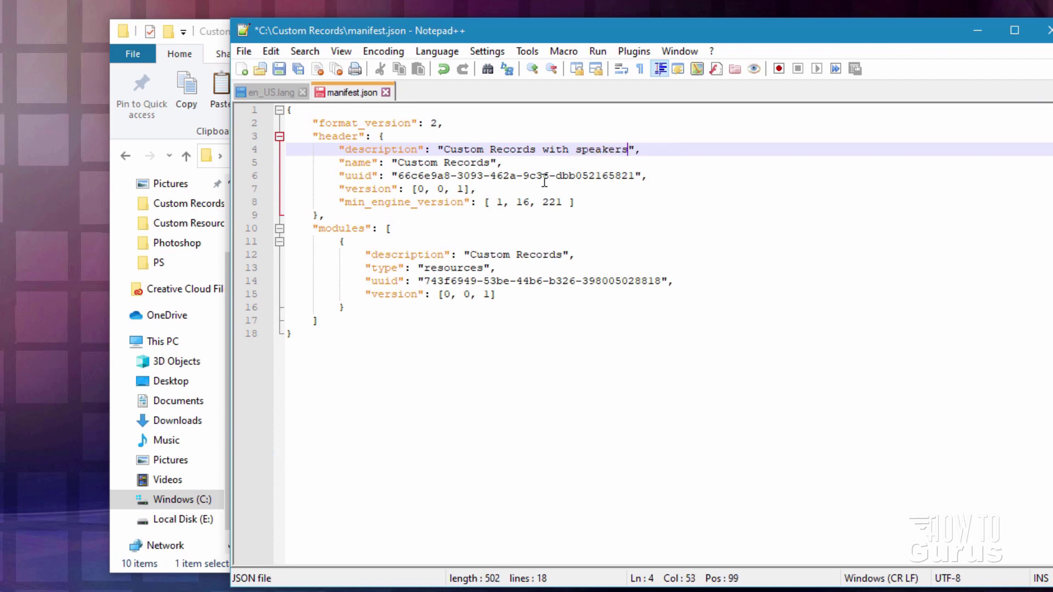
pyautogui.moveTo(628, 149); pyautogui.dragTo(399, 163)
pyautogui.hotkey('ctrl', 'c')
pyautogui.hotkey('ctrl', 'v')
pyautogui.moveTo(563, 254); pyautogui.dragTo(470, 255)
pyautogui.hotkey('ctrl', 'v')
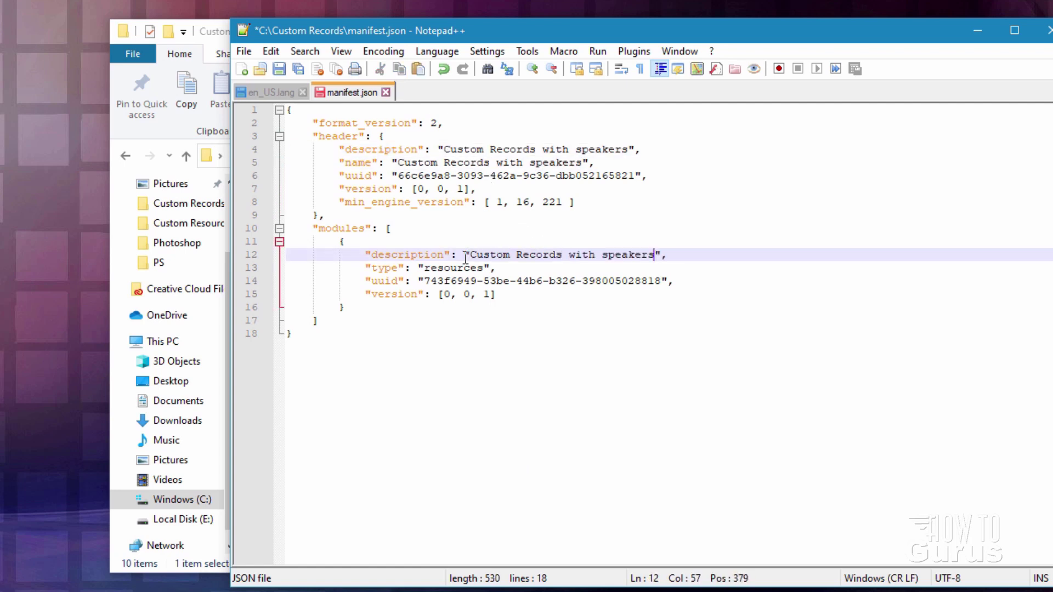
# Step: Change the last digit of the header uuid to 0 and of the module uuid to 7, and save manifest.json
pyautogui.click(634, 175)
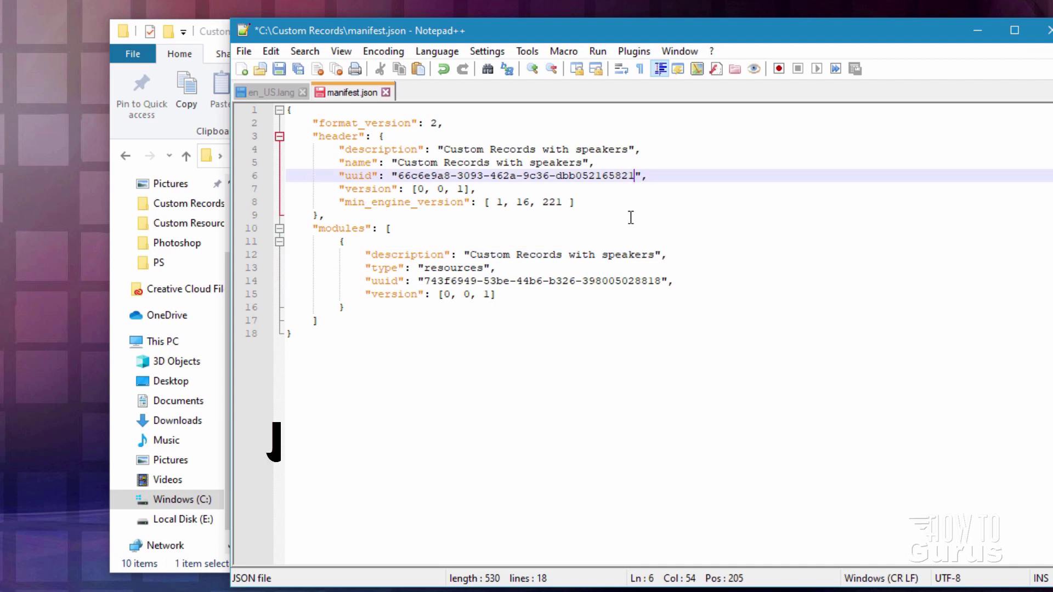
pyautogui.click(662, 282)
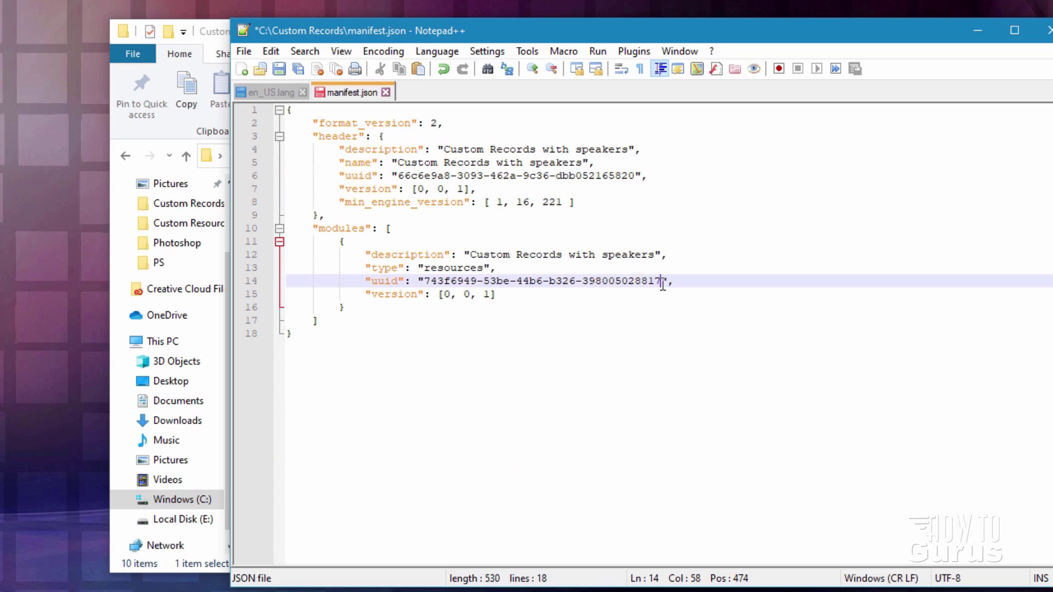
pyautogui.click(627, 332)
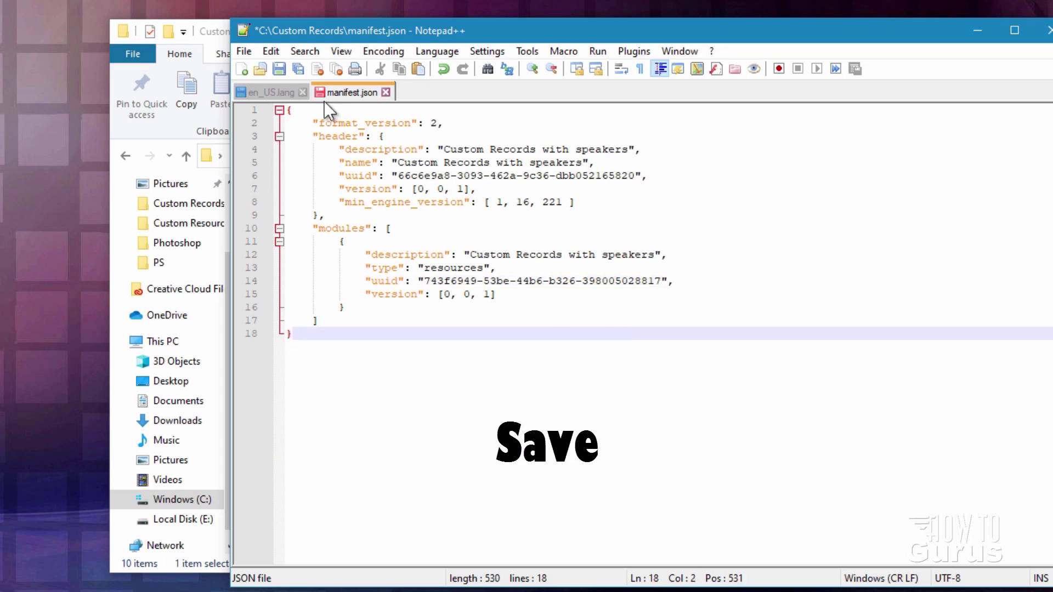
pyautogui.click(282, 67)
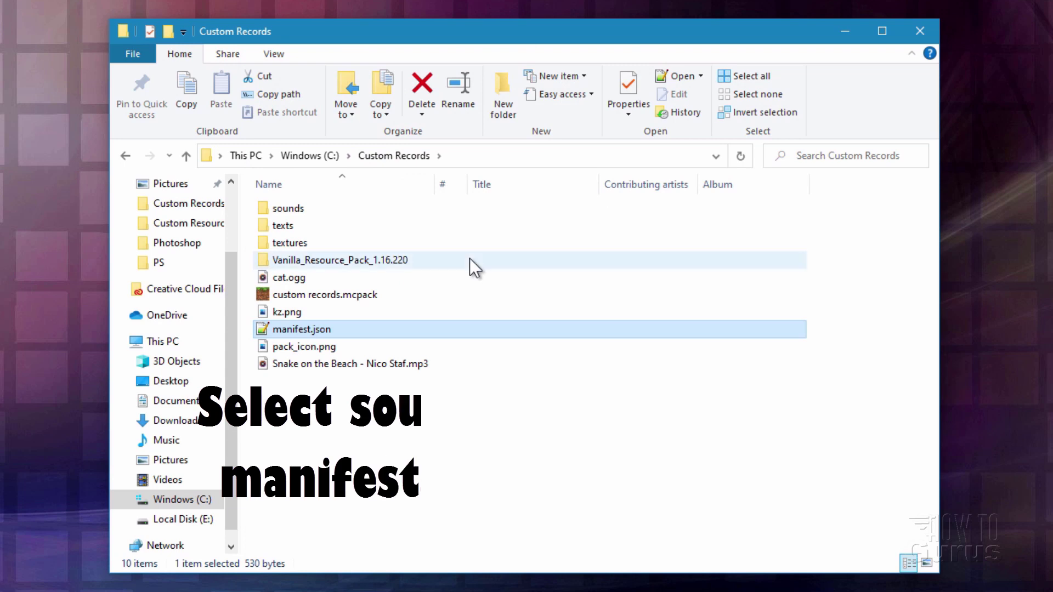
# Step: Zip sounds, texts, textures, manifest.json and pack_icon.png together as Custom Records with Speakers.zip
pyautogui.click(268, 208)
pyautogui.keyDown('ctrl'); pyautogui.click(285, 225); pyautogui.keyUp('ctrl')
pyautogui.keyDown('ctrl'); pyautogui.click(264, 241); pyautogui.keyUp('ctrl')
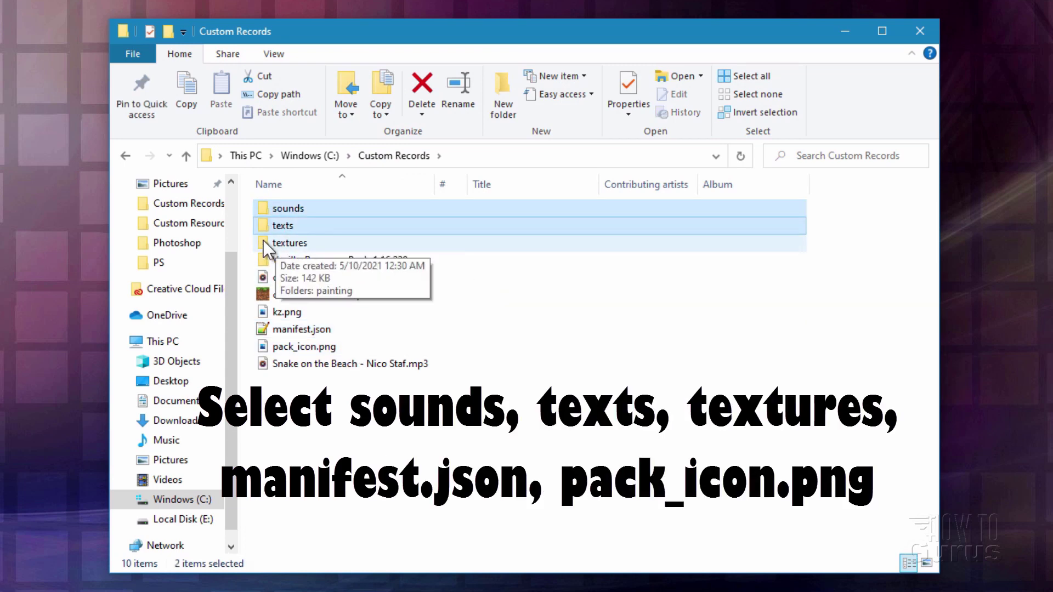
pyautogui.keyDown('ctrl'); pyautogui.click(329, 329); pyautogui.keyUp('ctrl')
pyautogui.keyDown('ctrl'); pyautogui.click(289, 348); pyautogui.keyUp('ctrl')
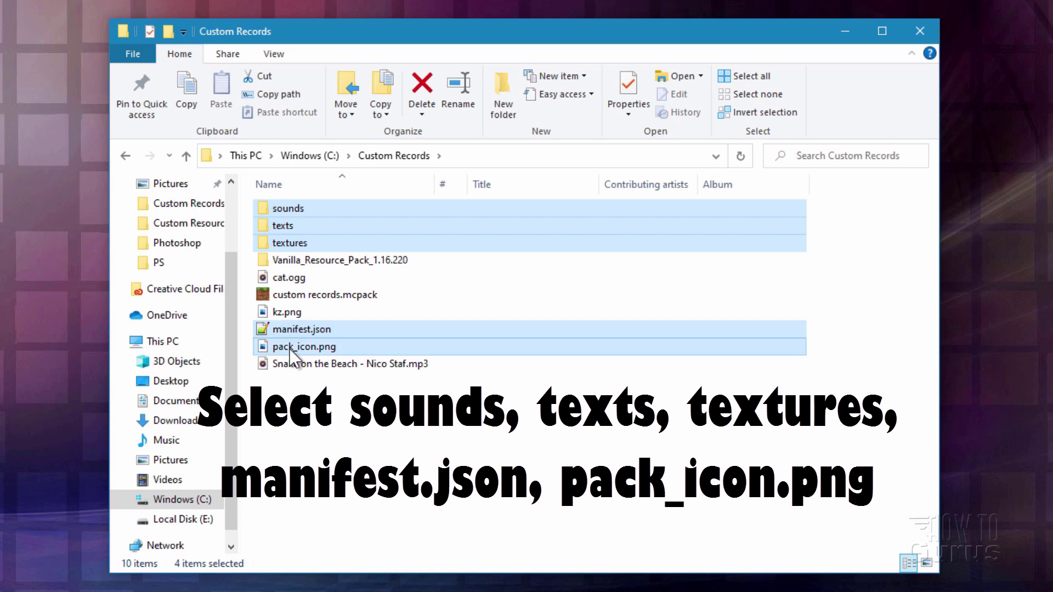
pyautogui.click(228, 54)
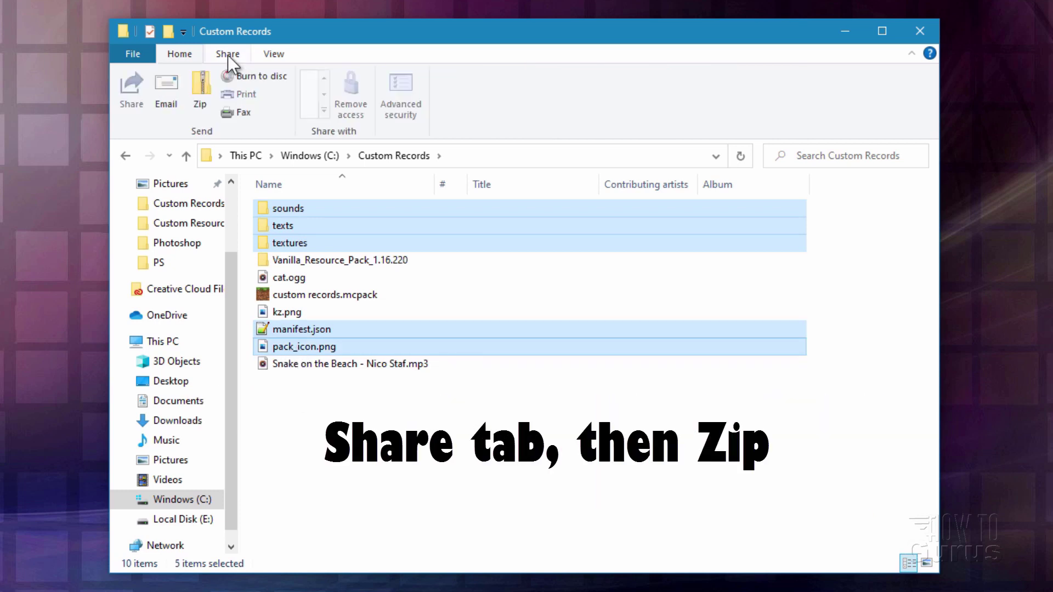
pyautogui.click(201, 97)
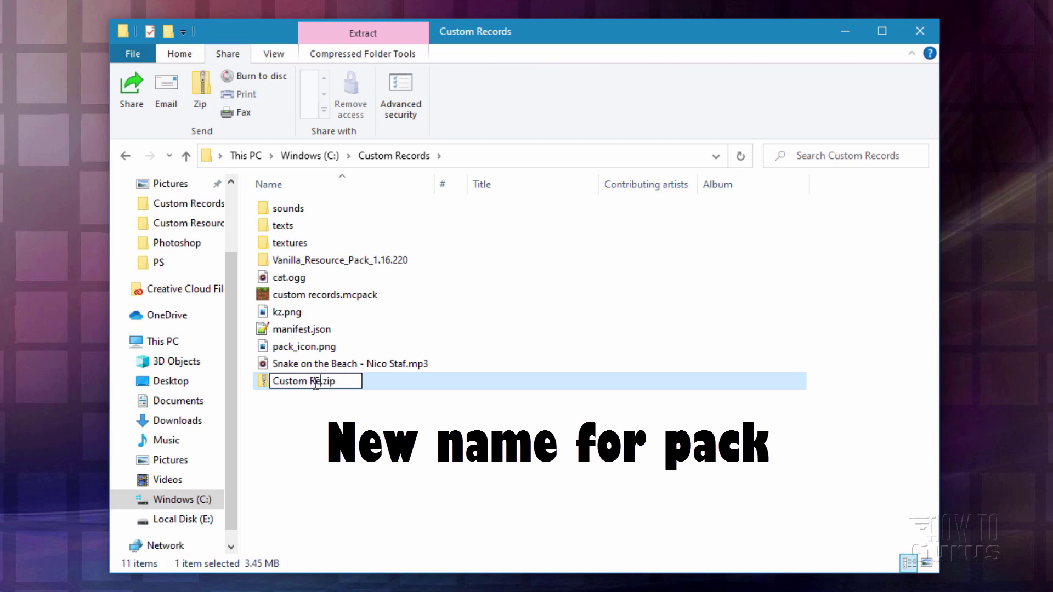
pyautogui.write('Custom Records with Speakers')
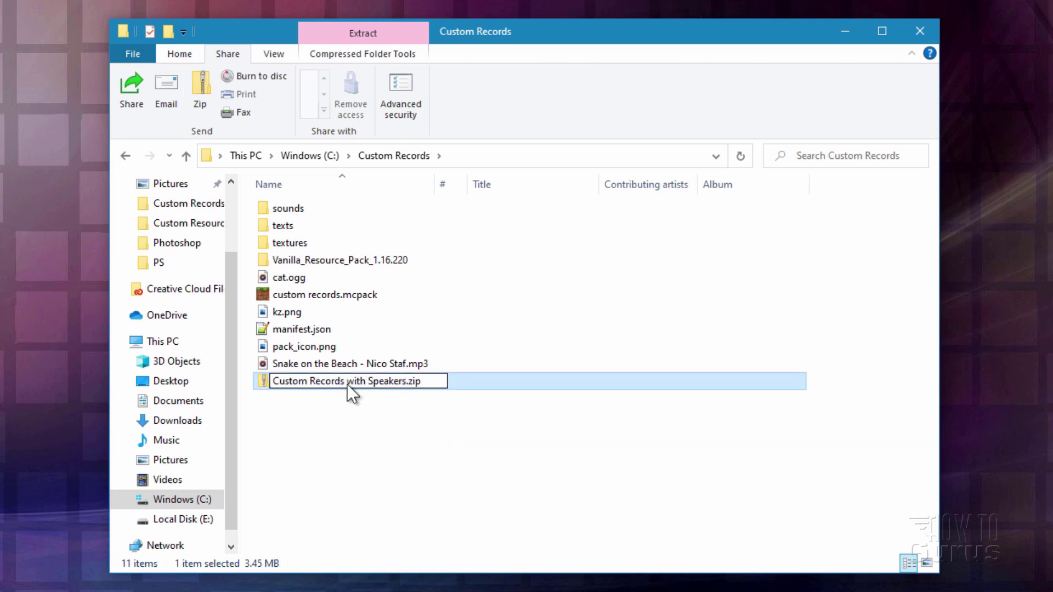
pyautogui.press('Return')
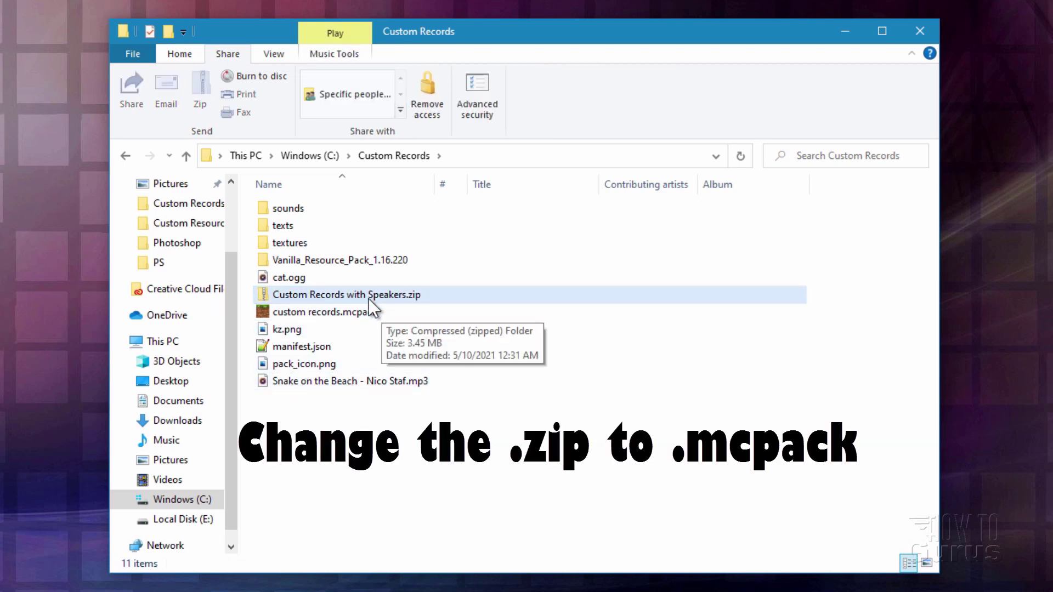
# Step: Change the extension of Custom Records with Speakers.zip to .mcpack and import the pack into Minecraft
pyautogui.click(426, 295)
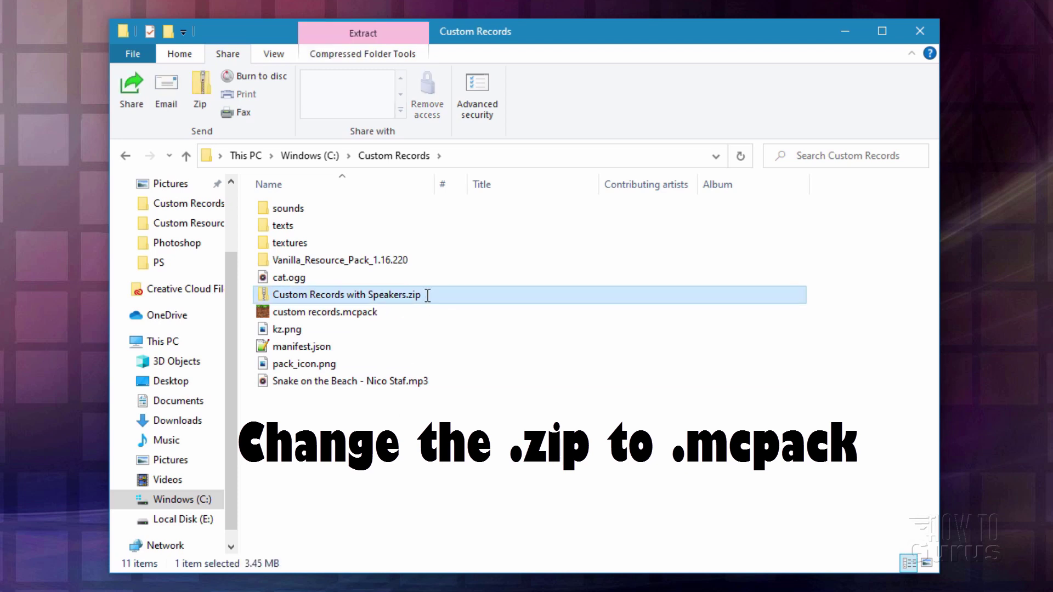
pyautogui.click(433, 296)
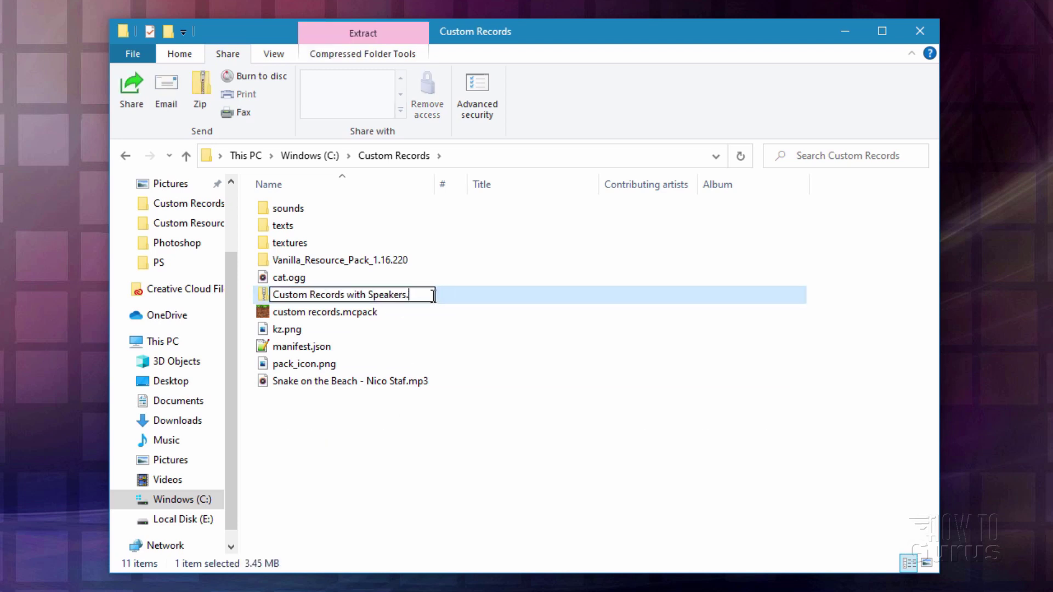
pyautogui.write('mcpack')
pyautogui.press('Return')
pyautogui.press('Return')
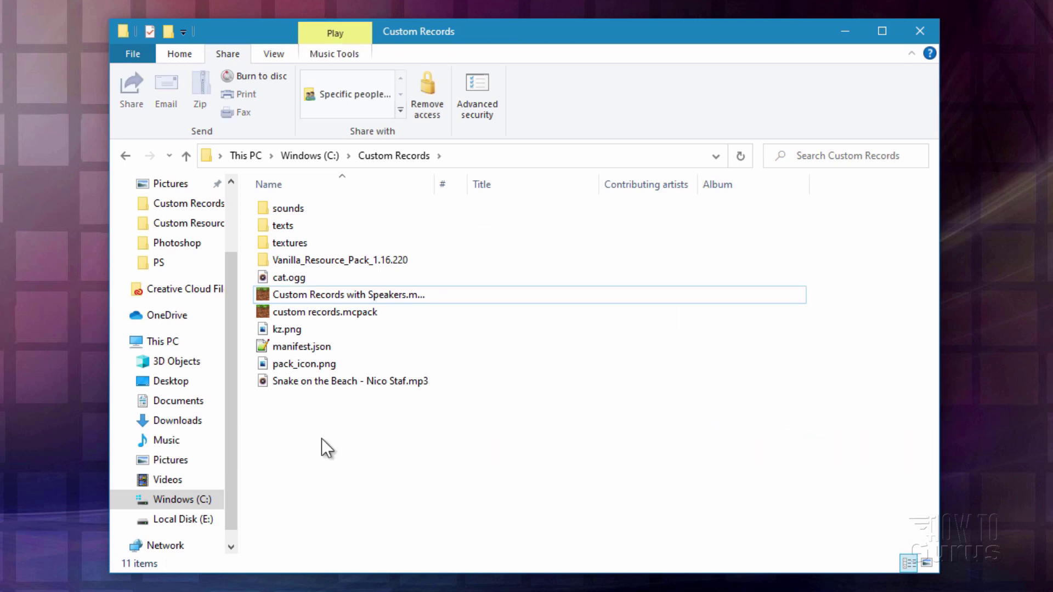
pyautogui.doubleClick(265, 292)
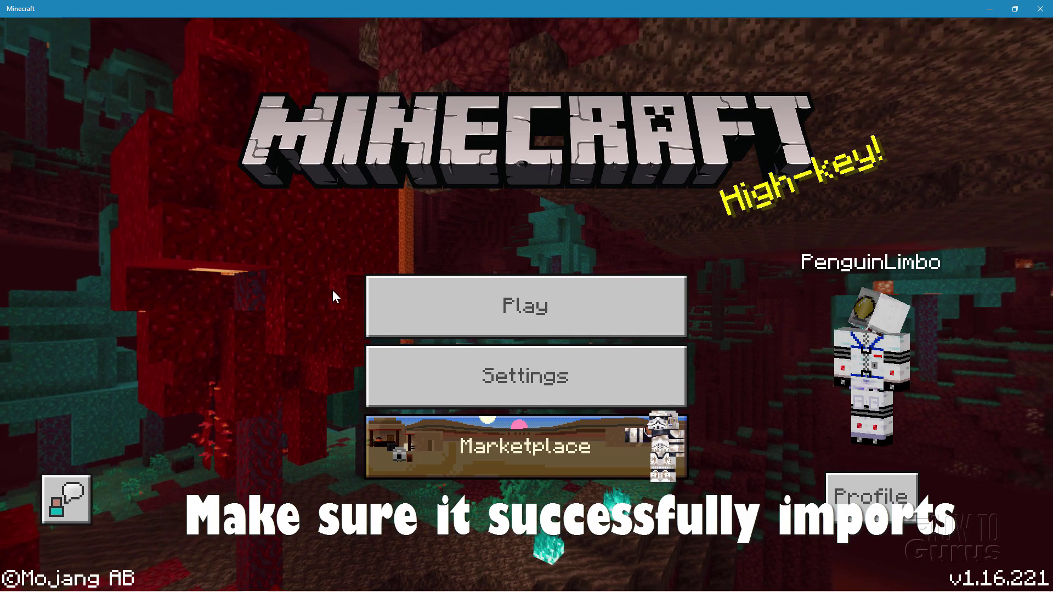
# Step: Deactivate the Custom Records and Custon Paintings packs in the Global Resources settings
pyautogui.click(514, 368)
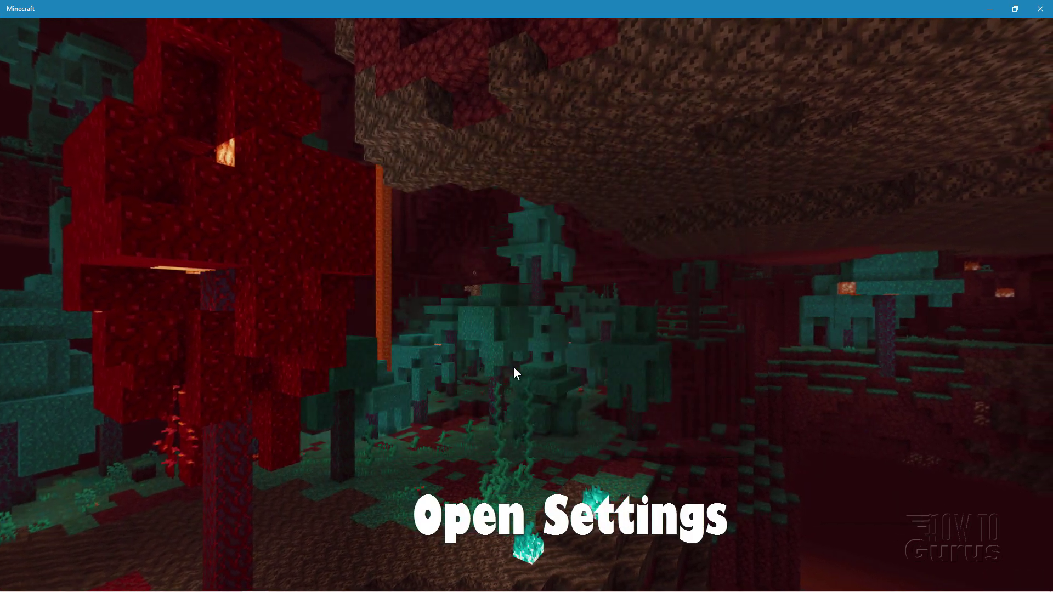
pyautogui.scroll(-2, 393, 396)
pyautogui.scroll(-3, 393, 396)
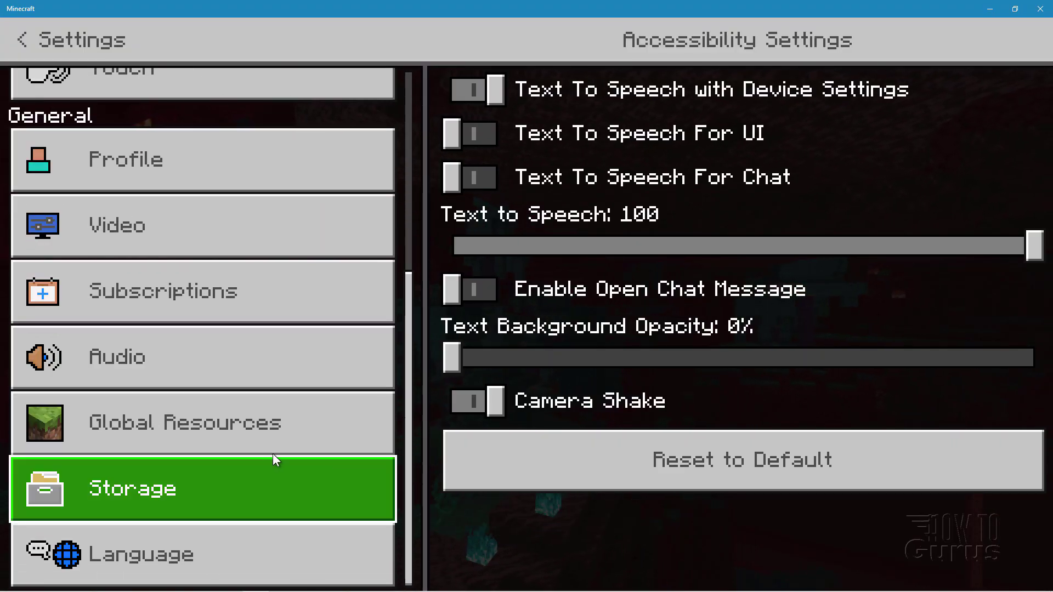
pyautogui.click(256, 426)
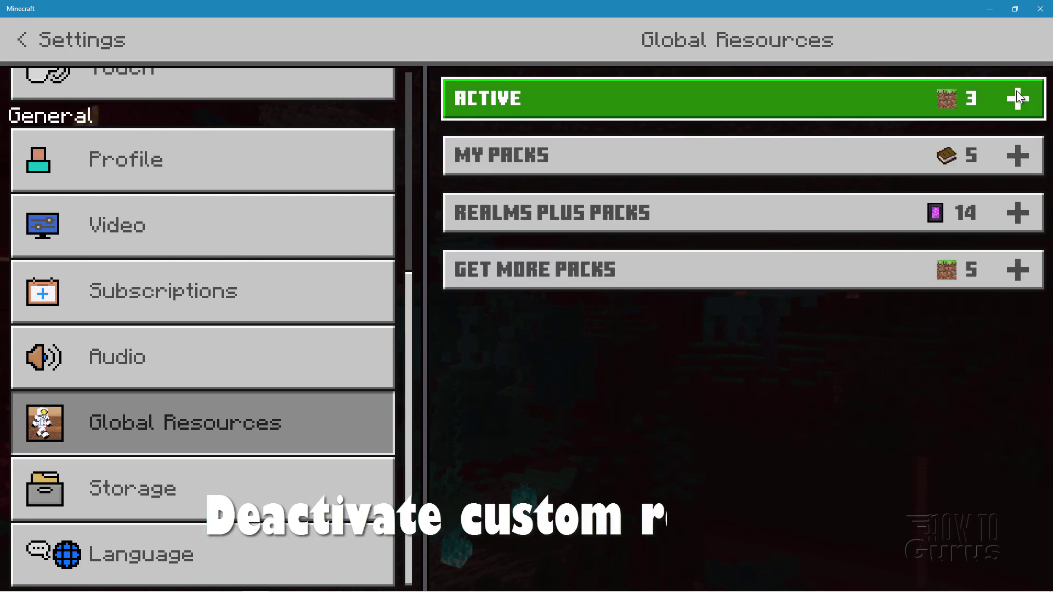
pyautogui.click(1017, 99)
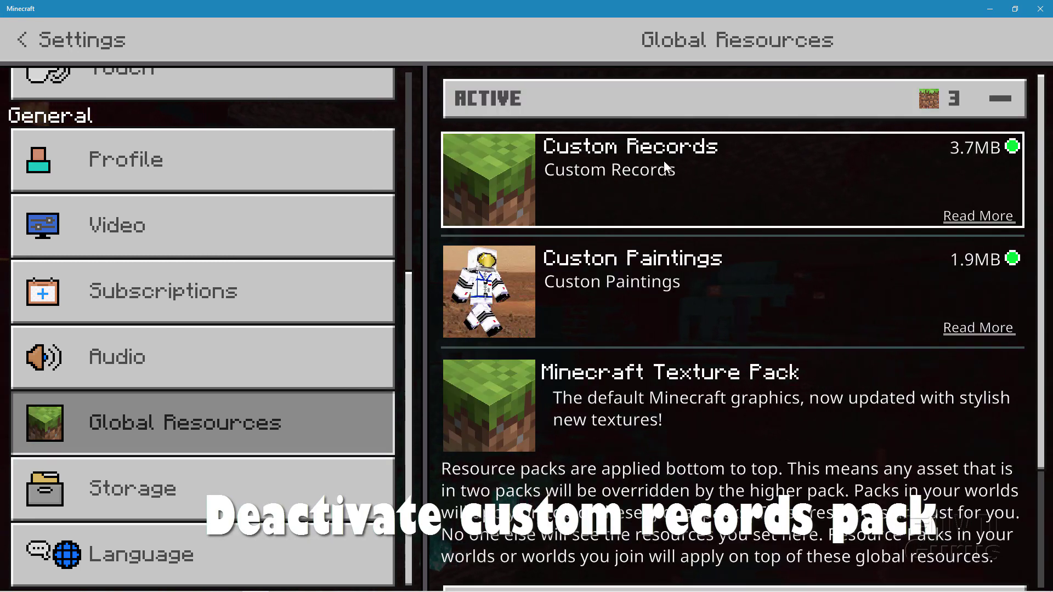
pyautogui.click(791, 177)
pyautogui.click(722, 258)
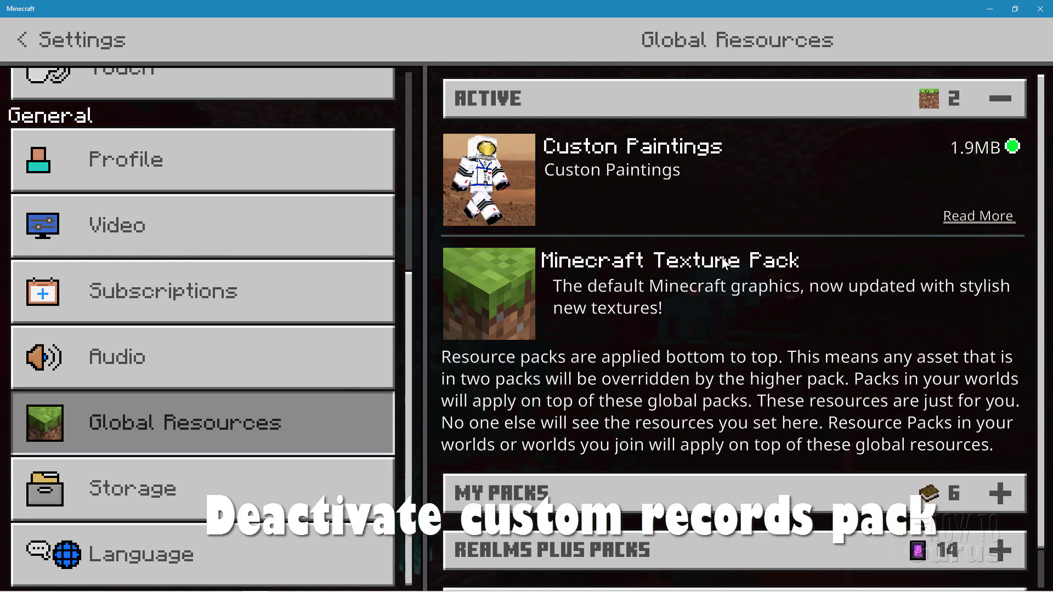
pyautogui.click(700, 179)
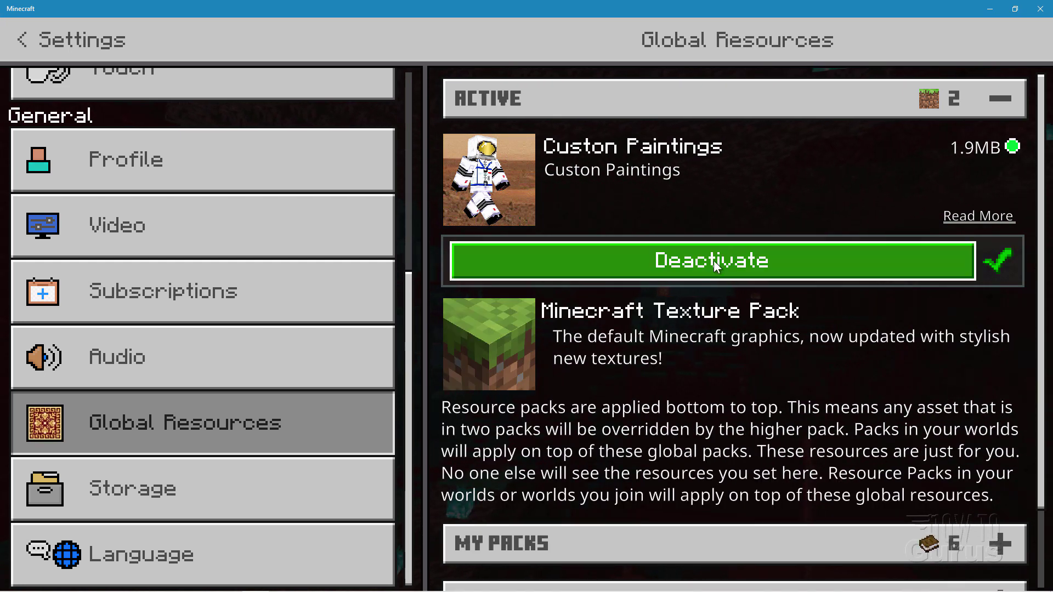
pyautogui.click(713, 261)
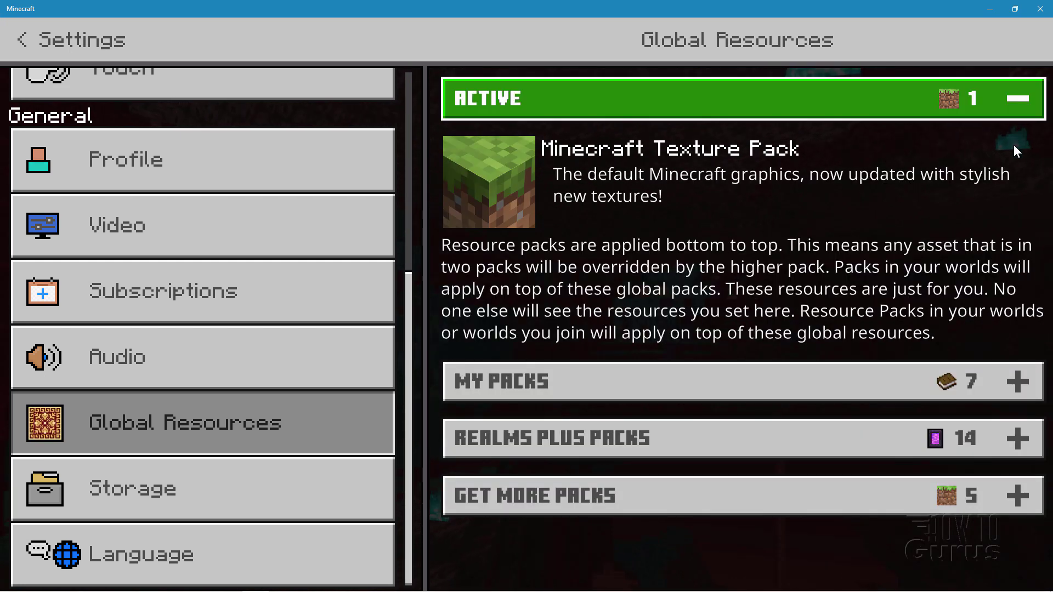
# Step: Activate the Custom Records with speakers pack in Global Resources and load the Coastal Village world
pyautogui.click(1016, 381)
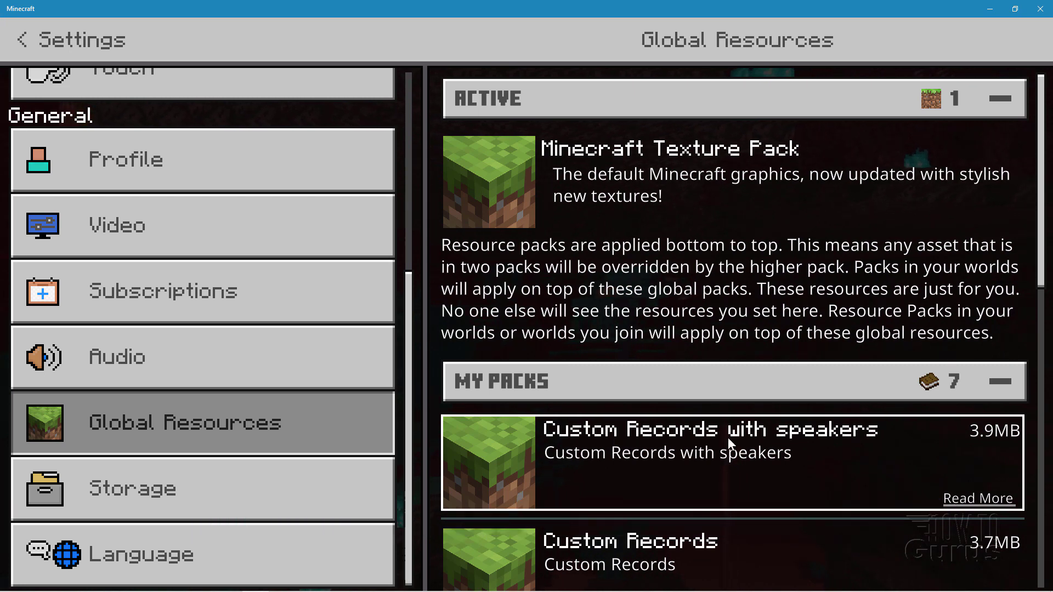
pyautogui.click(711, 446)
pyautogui.click(742, 541)
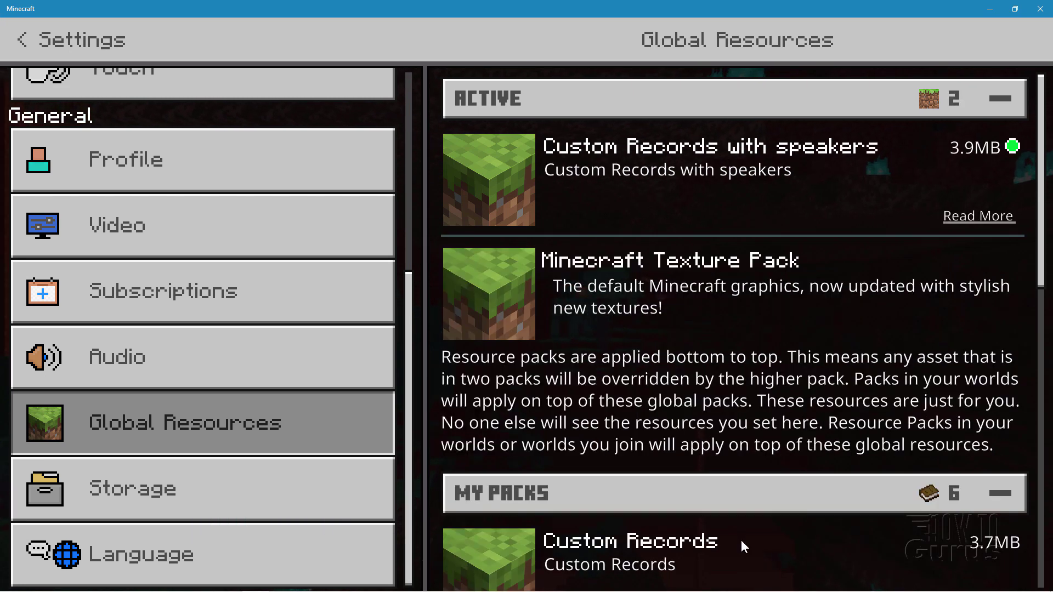
pyautogui.click(982, 98)
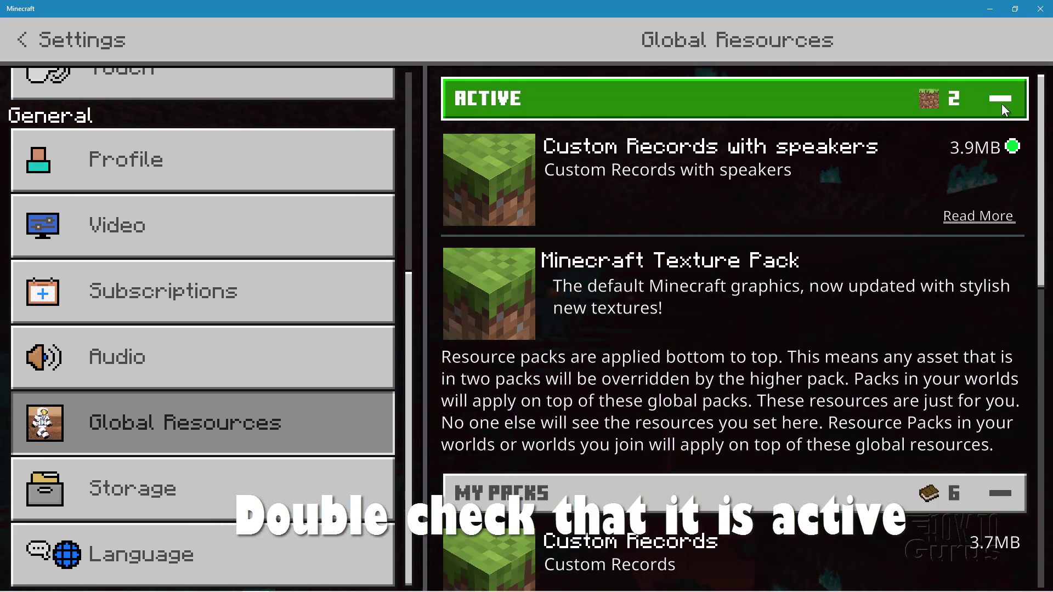
pyautogui.press('Escape')
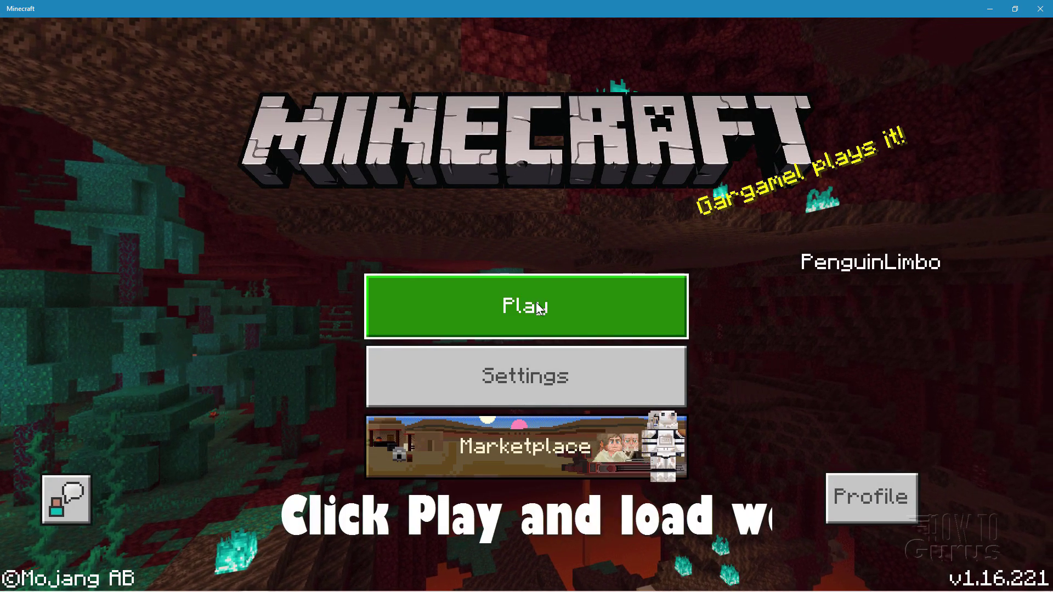
pyautogui.click(536, 302)
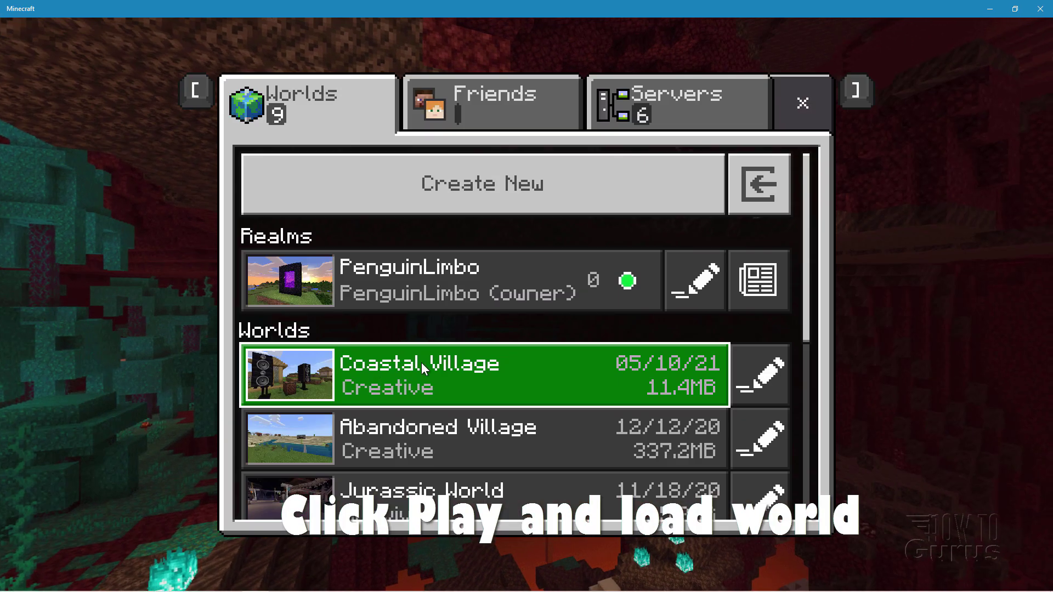
pyautogui.click(420, 364)
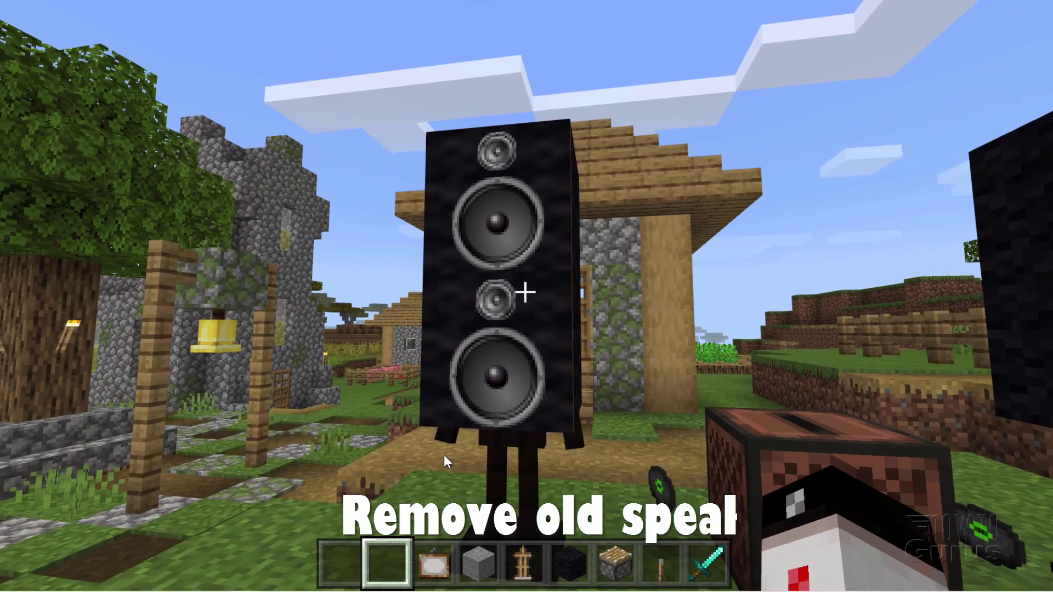
# Step: Remove the old speaker facing the house beside the jukebox and place a new armor stand on the grass in its spot
pyautogui.click(443, 455)
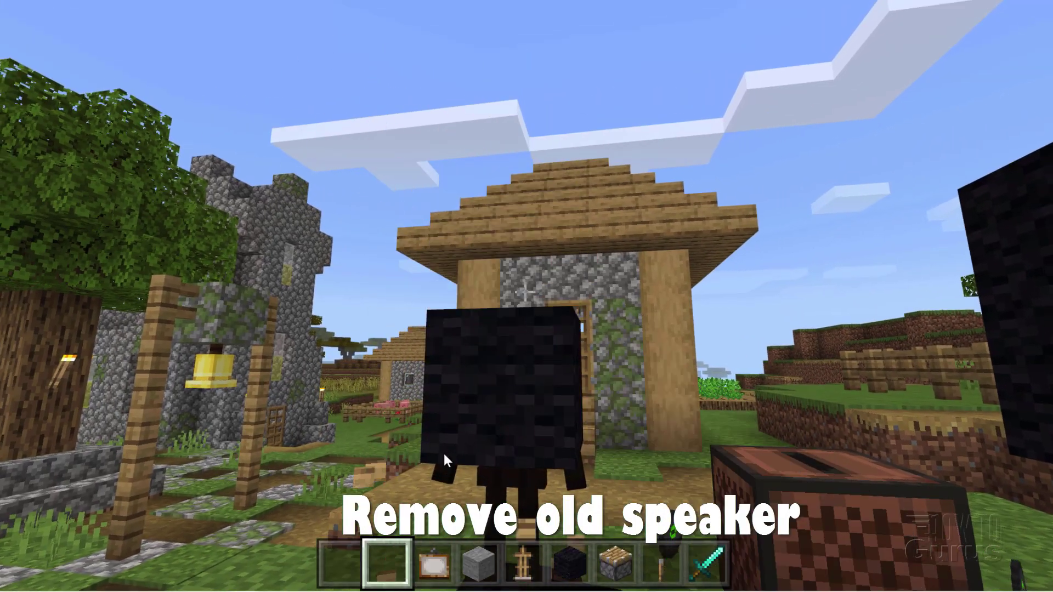
pyautogui.click(443, 453)
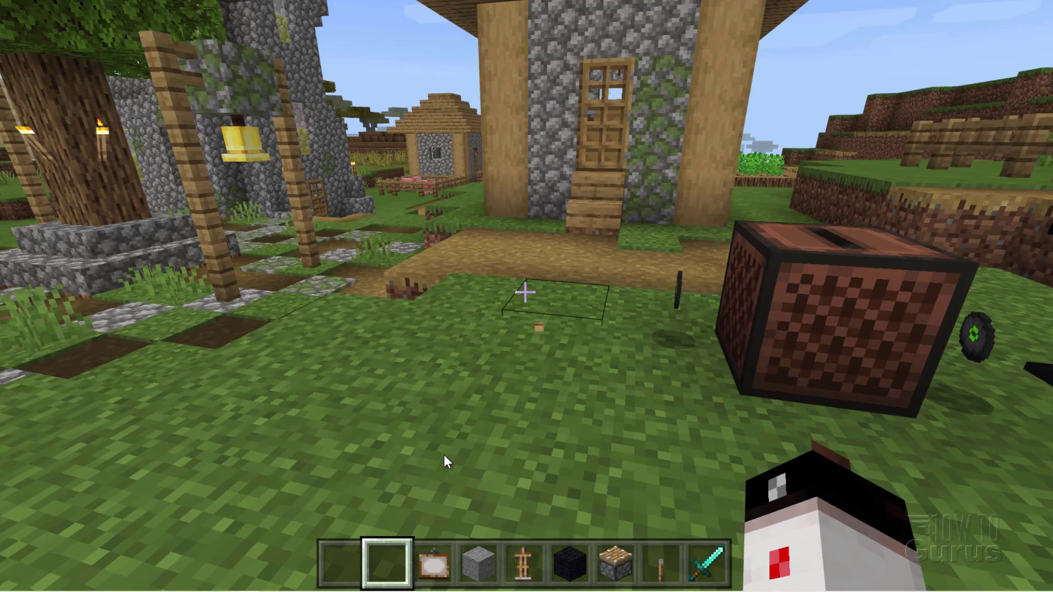
pyautogui.scroll(-3, 444, 456)
pyautogui.press('s')
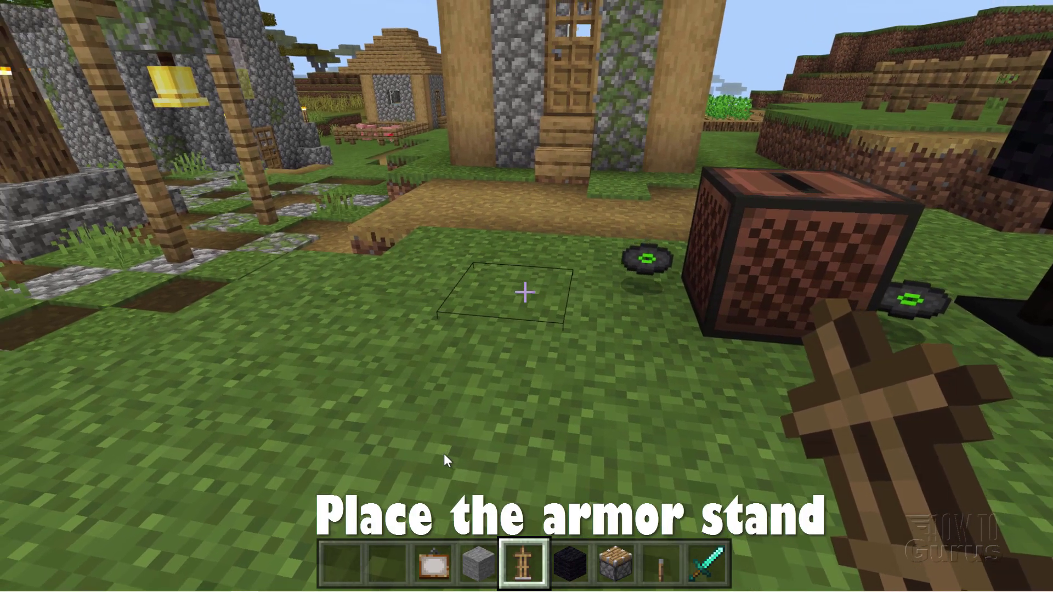
pyautogui.rightClick(443, 454)
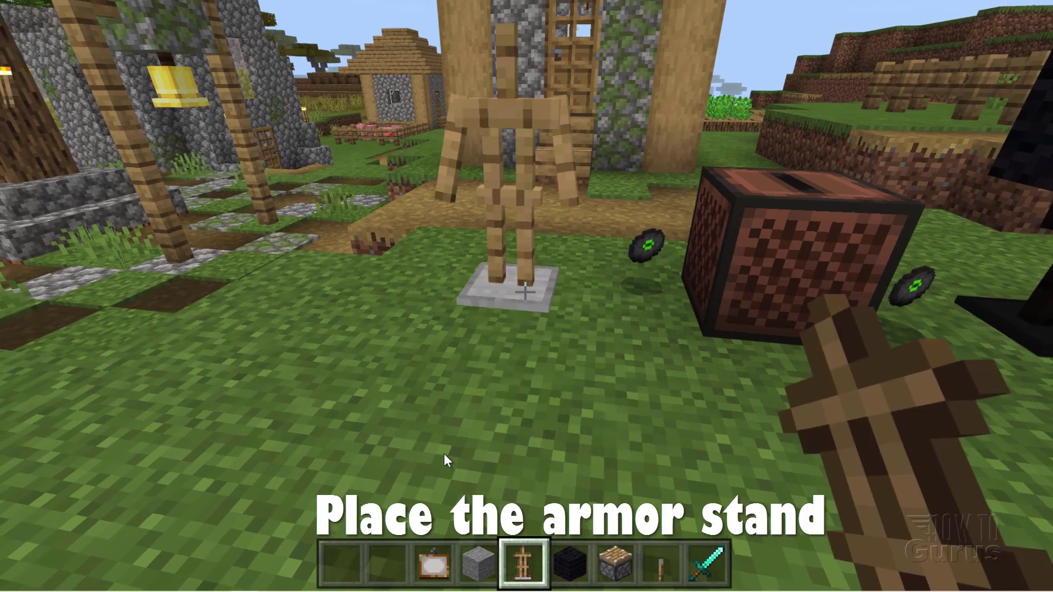
# Step: Stack stone five blocks tall directly behind the armor stand and add one more stone block on the front of the top block
pyautogui.press('w')
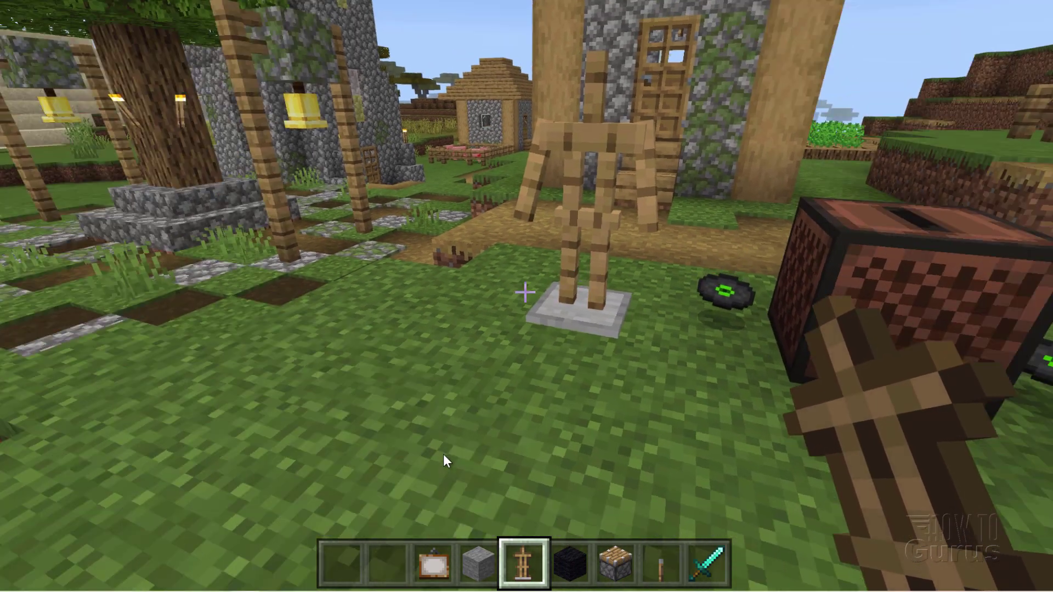
pyautogui.press('w')
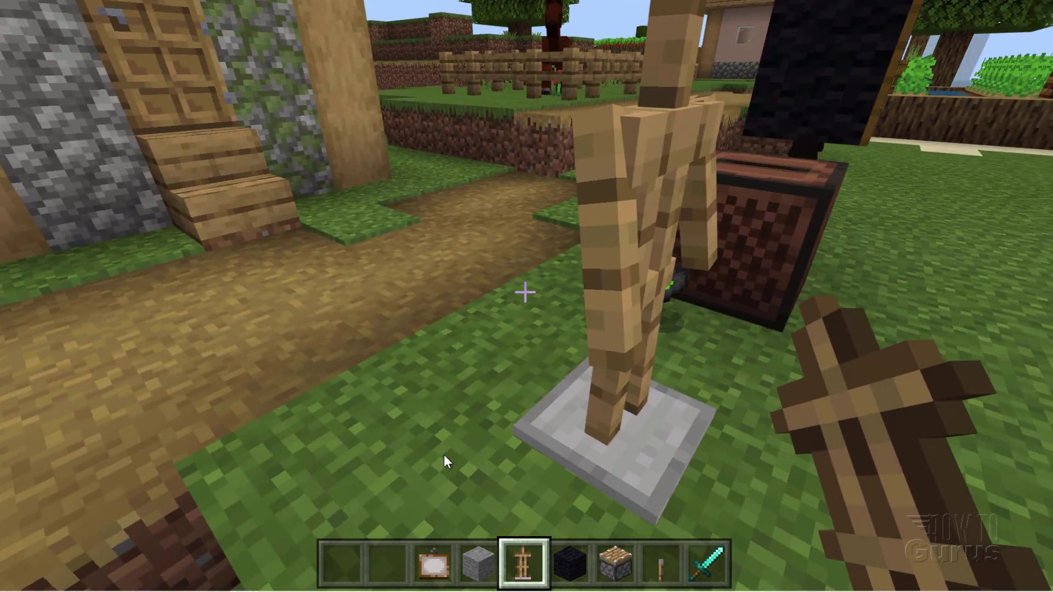
pyautogui.press('4')
pyautogui.rightClick(443, 455)
pyautogui.press('w')
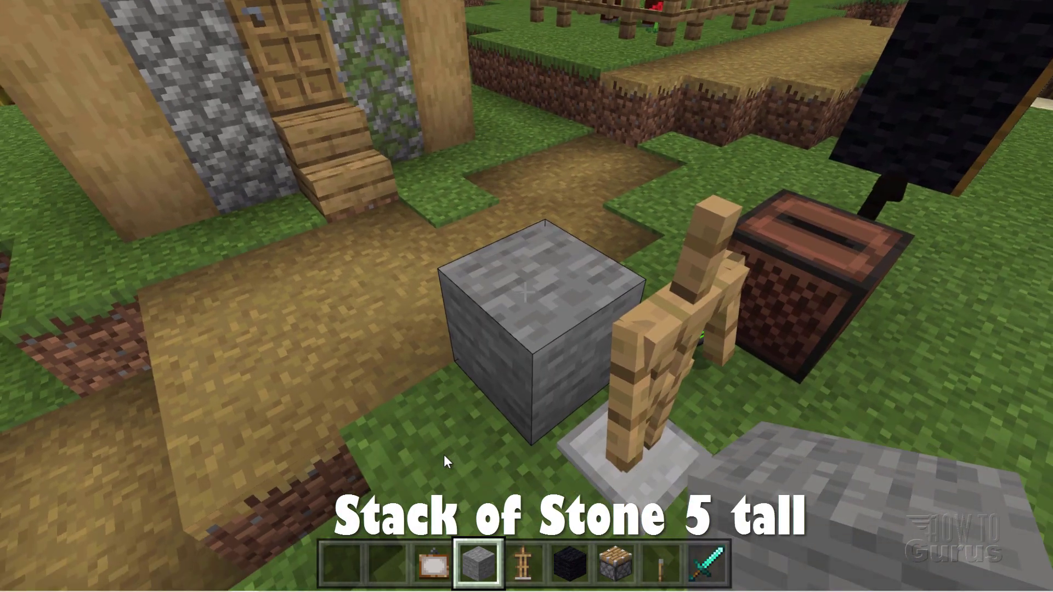
pyautogui.rightClick(443, 455)
pyautogui.press('space')
pyautogui.rightClick(444, 455)
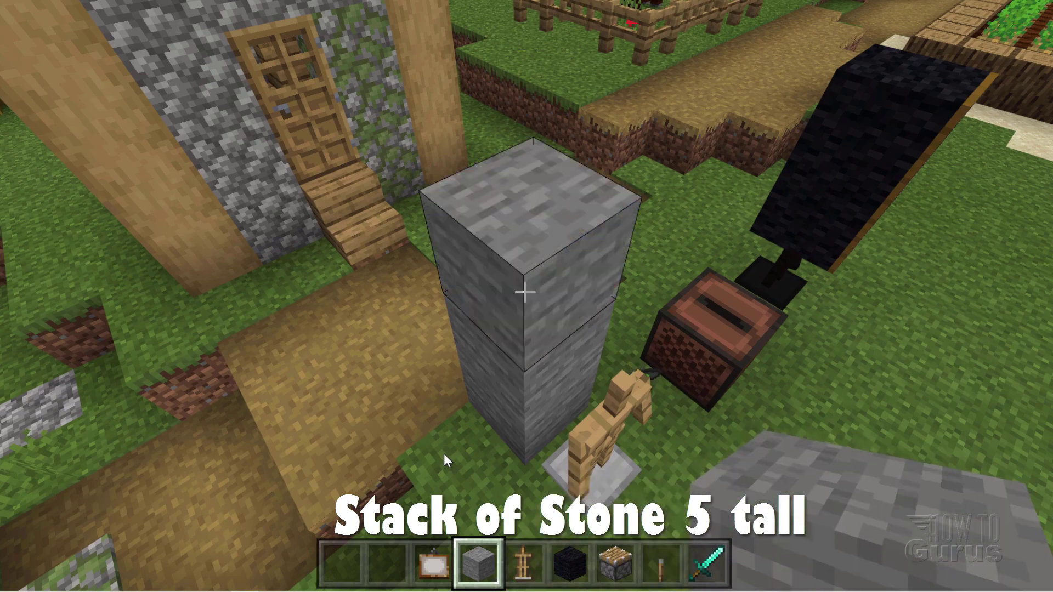
pyautogui.rightClick(443, 453)
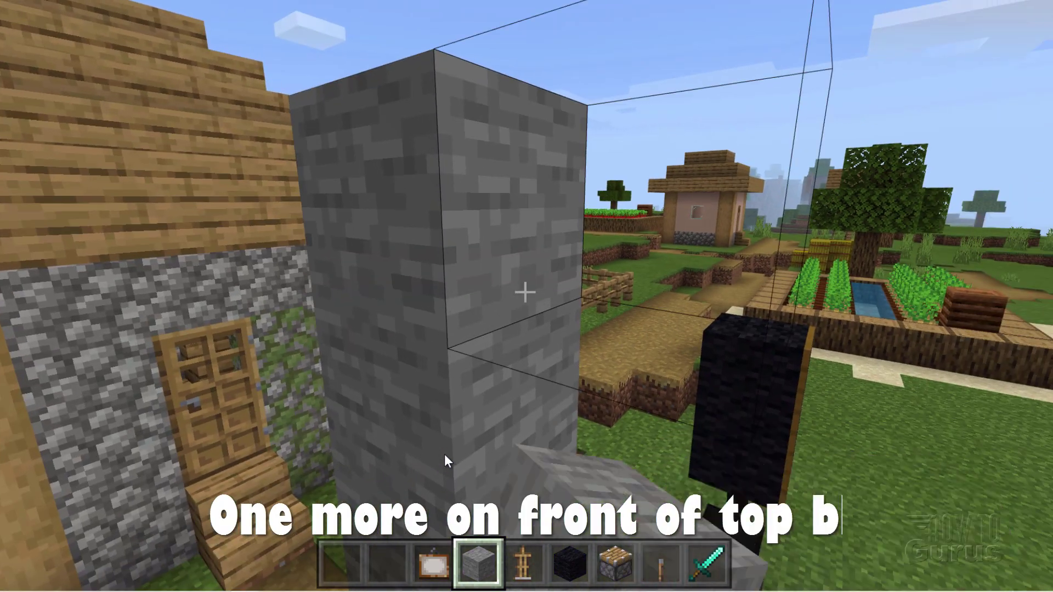
pyautogui.rightClick(444, 456)
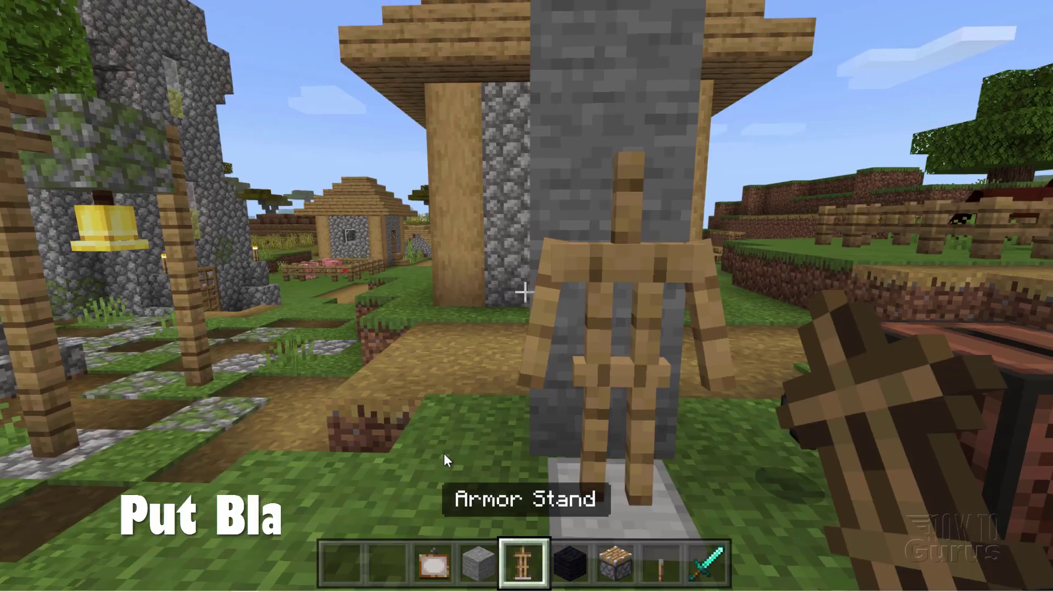
# Step: Place a Black Wool block on the front of the stone stack, just above the armor stand
pyautogui.scroll(-2, 443, 454)
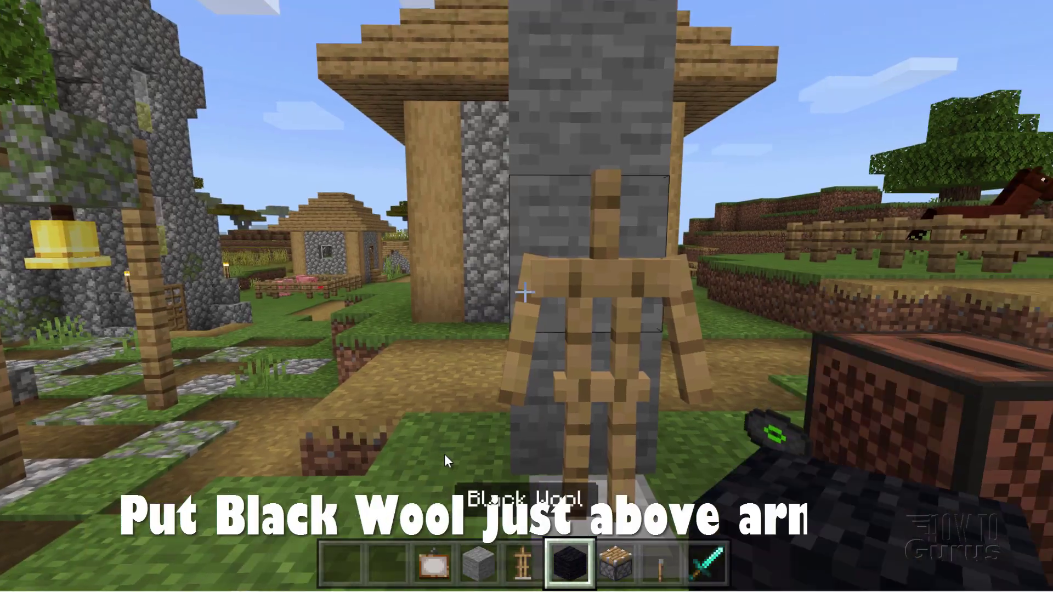
pyautogui.scroll(1, 444, 454)
pyautogui.rightClick(441, 451)
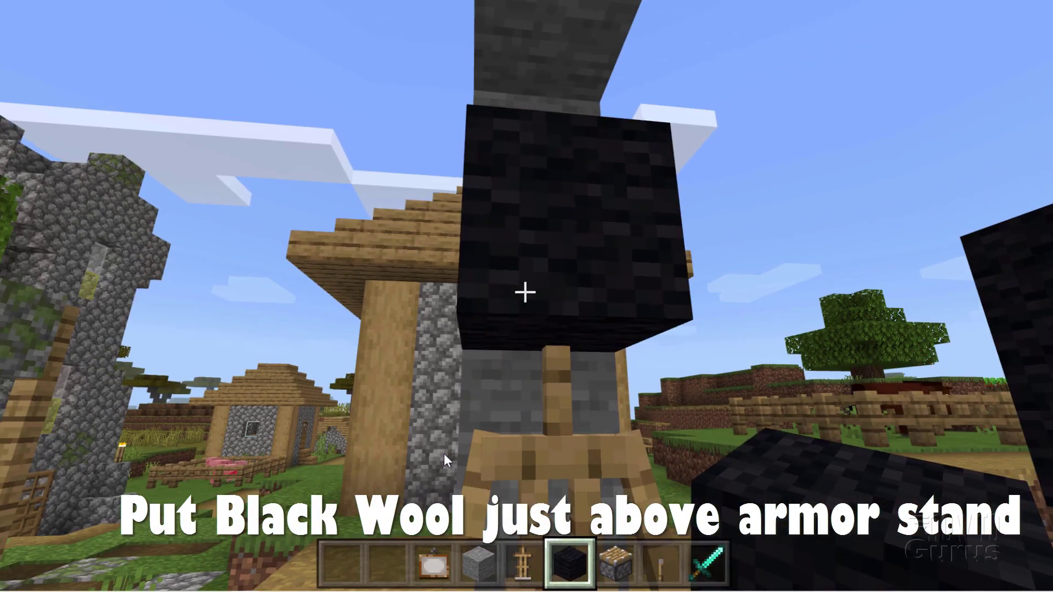
# Step: Push the black wool down onto the armor stand using a piston under the overhanging stone block and a lever on the piston
pyautogui.scroll(-1, 443, 453)
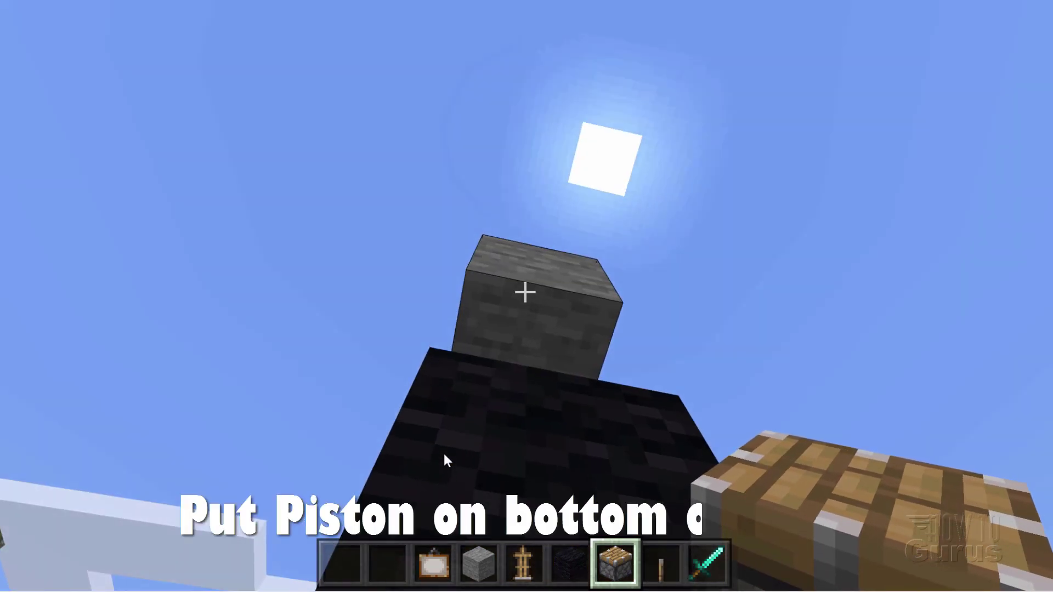
pyautogui.rightClick(443, 453)
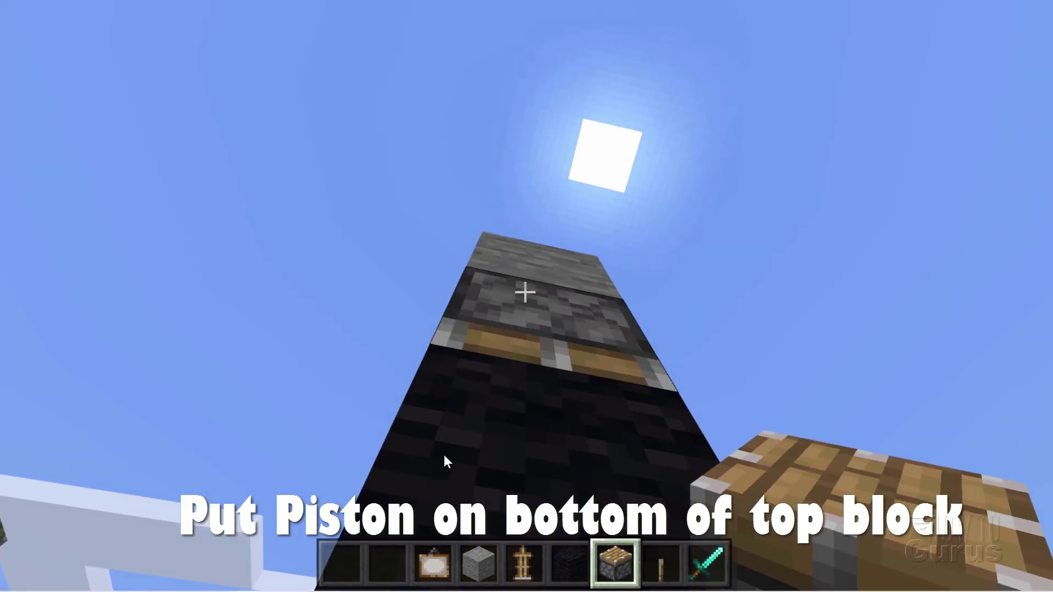
pyautogui.scroll(-1, 444, 454)
pyautogui.rightClick(444, 454)
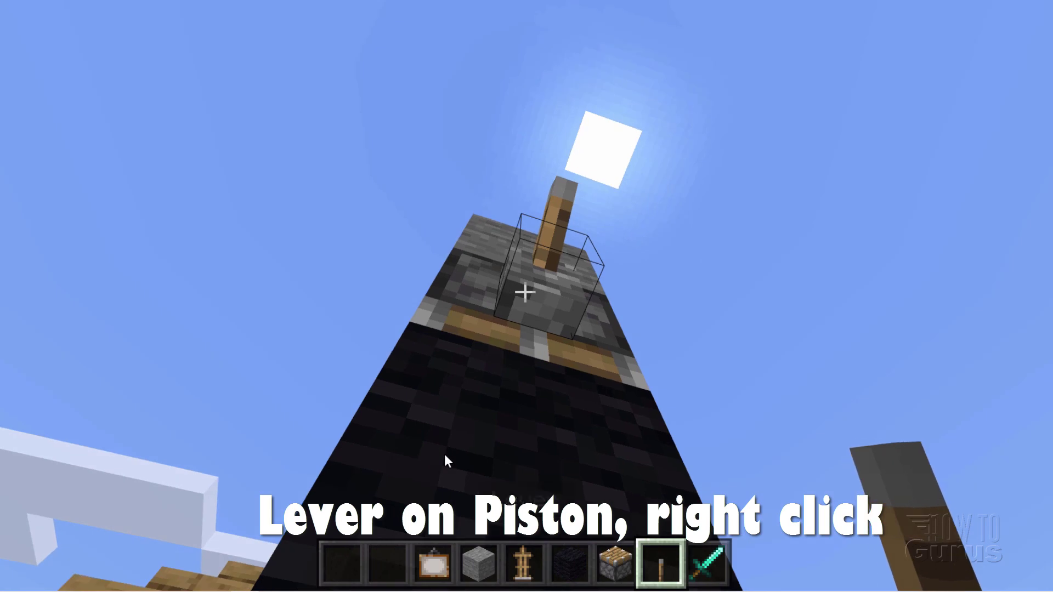
pyautogui.rightClick(444, 453)
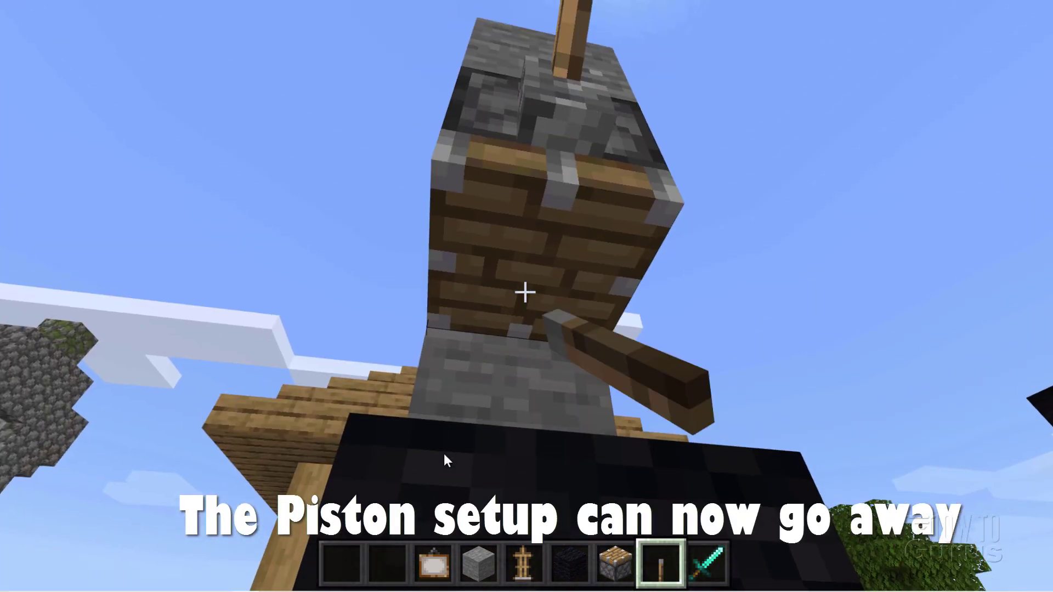
# Step: Break the piston, its lever and the whole stone stack, leaving only the armor stand with its black wool block
pyautogui.click(525, 294)
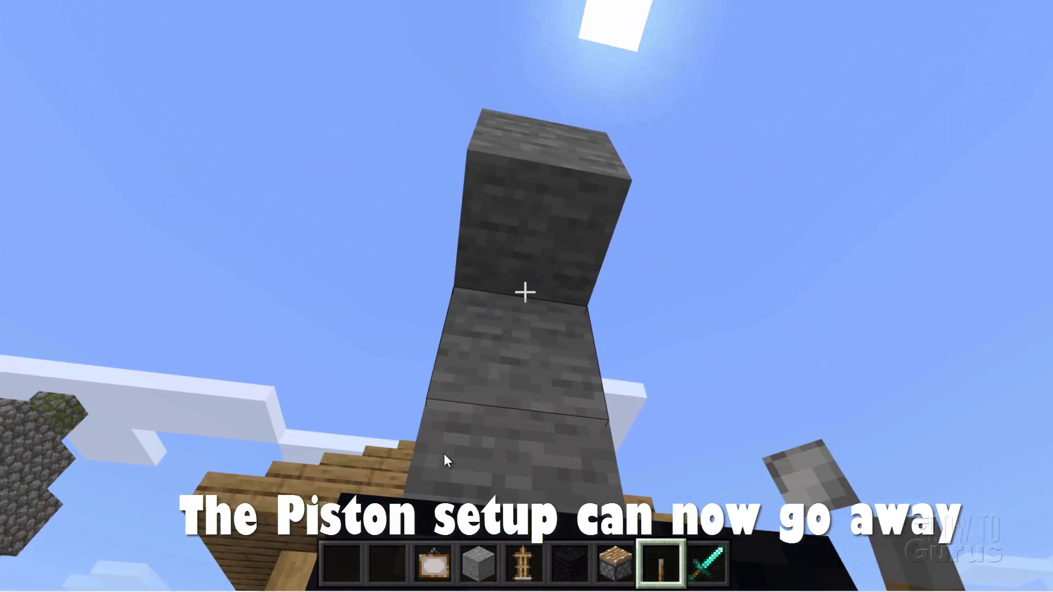
pyautogui.click(526, 294)
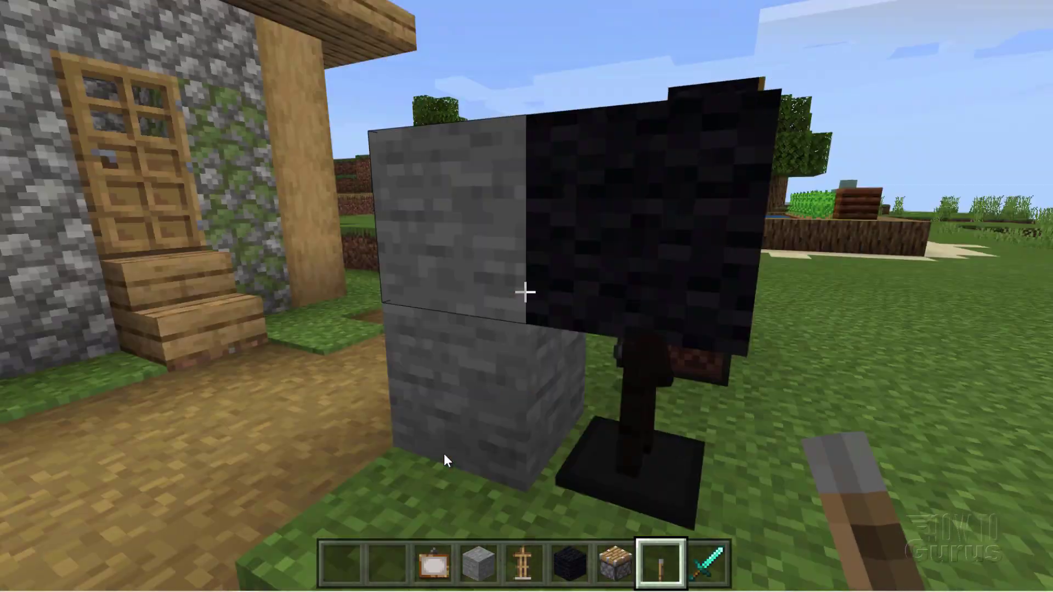
pyautogui.click(526, 294)
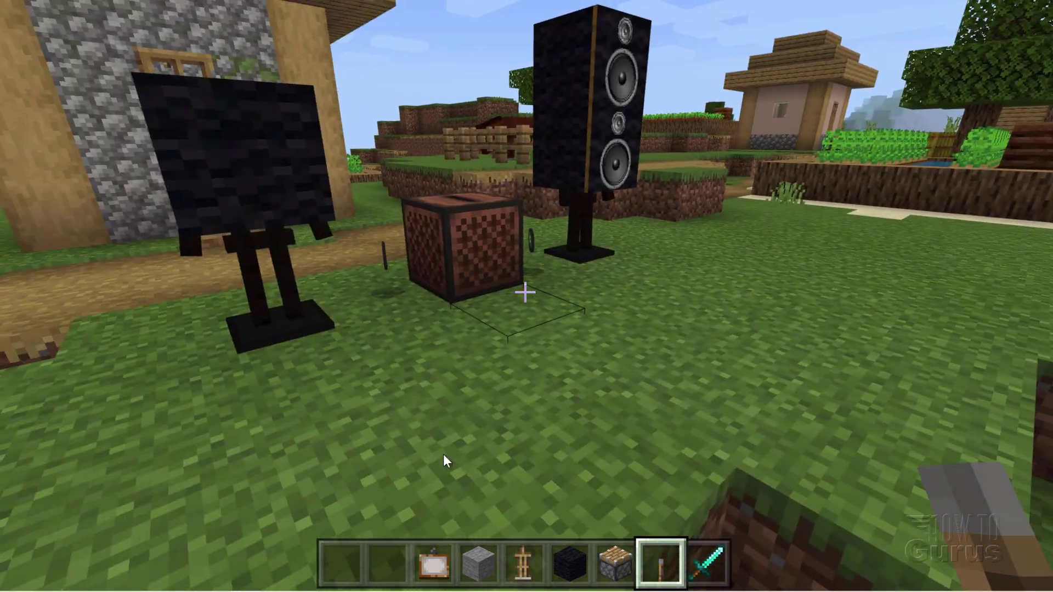
# Step: Place a second Black Wool block on top of the wool block resting on the armor stand
pyautogui.press('w')
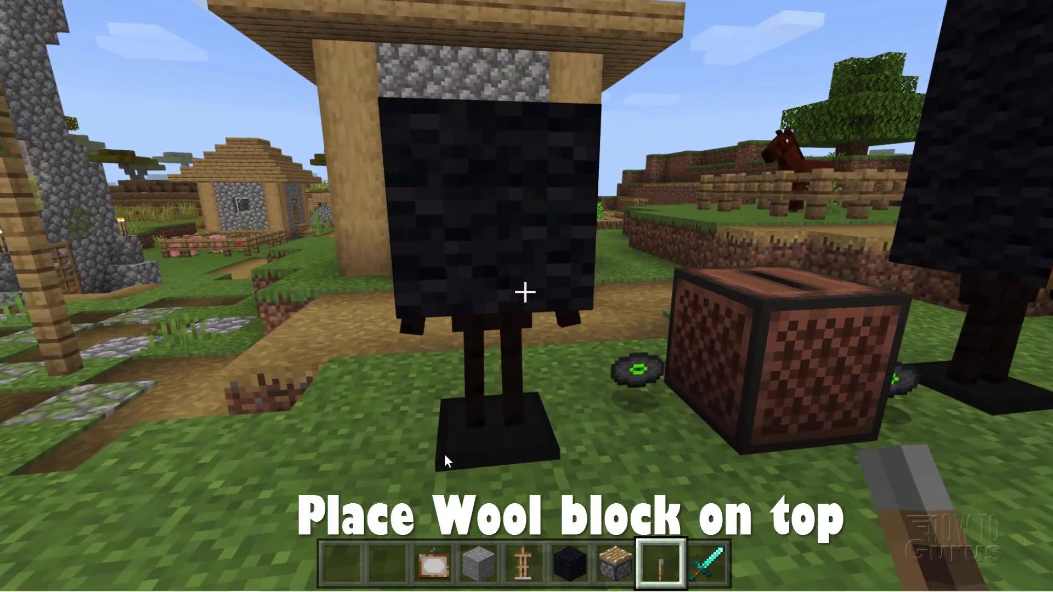
pyautogui.press('5')
pyautogui.scroll(-1, 445, 461)
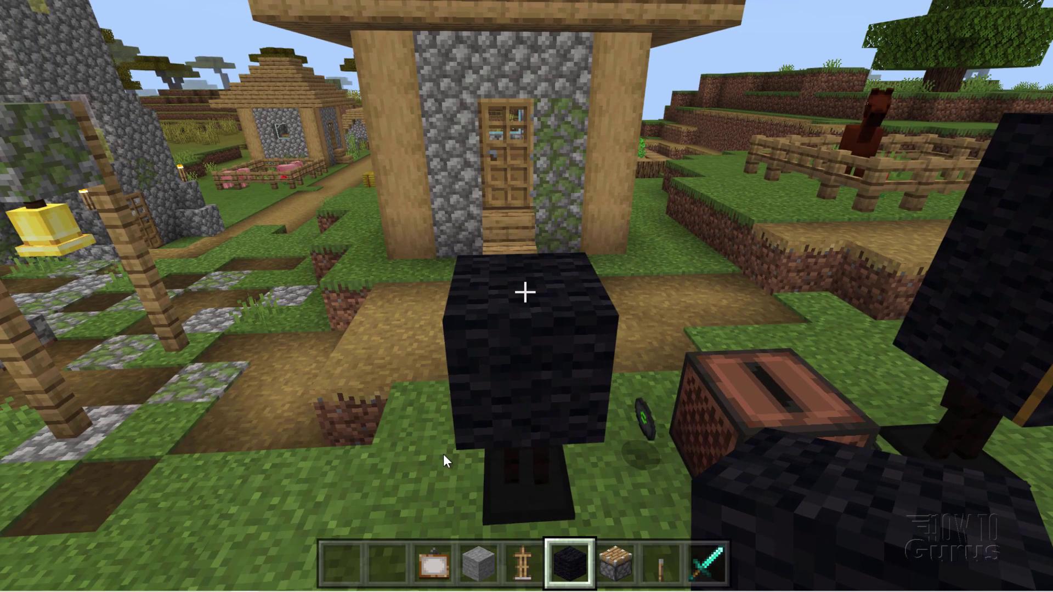
pyautogui.press('w')
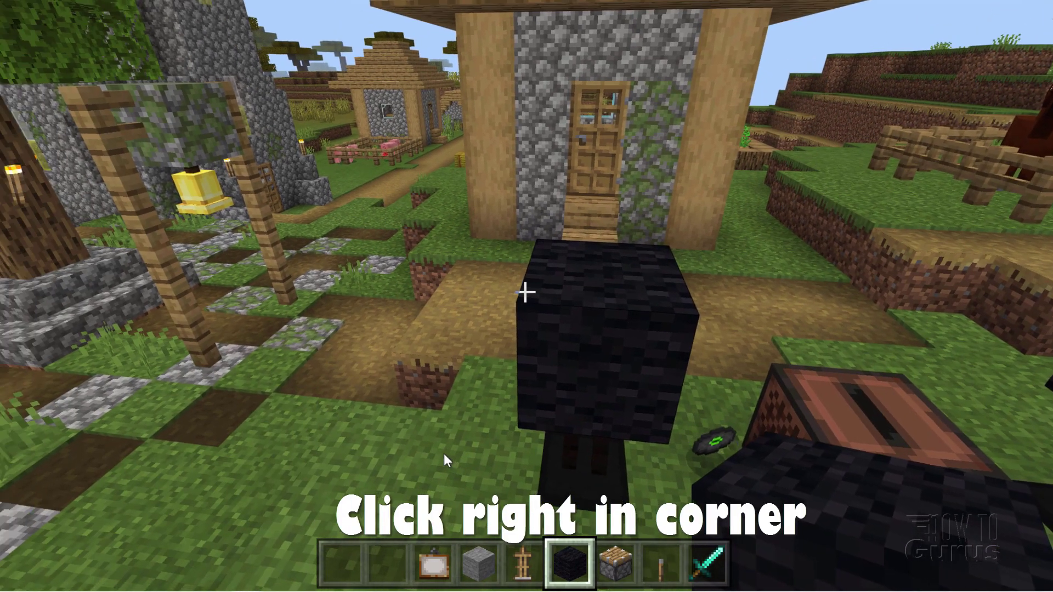
pyautogui.rightClick(444, 461)
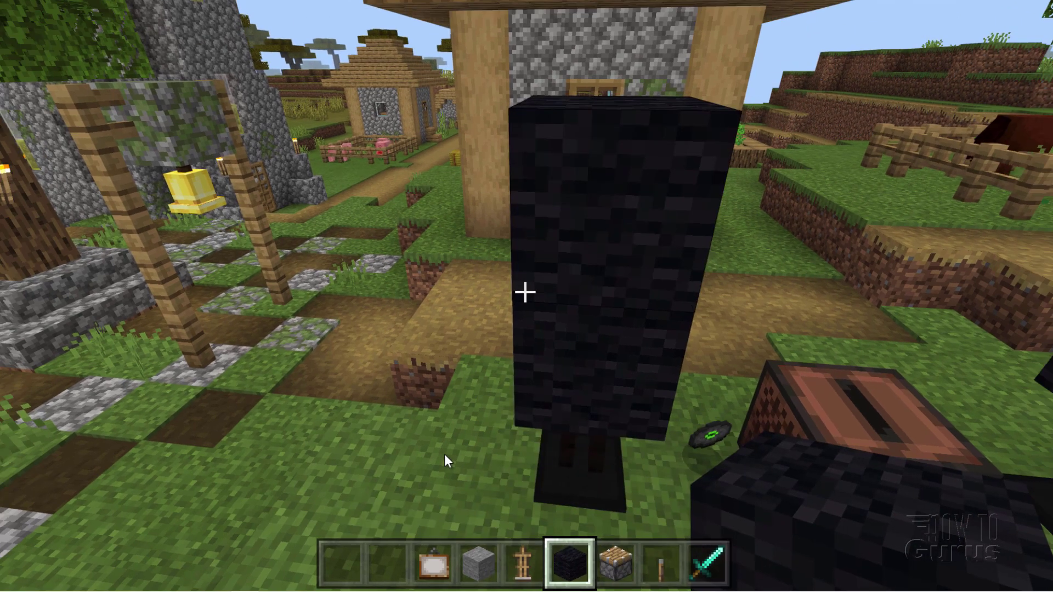
# Step: Hang paintings on the front of the upper and then the lower black wool block, replacing each until it shows the speaker image
pyautogui.press('s')
pyautogui.press('w')
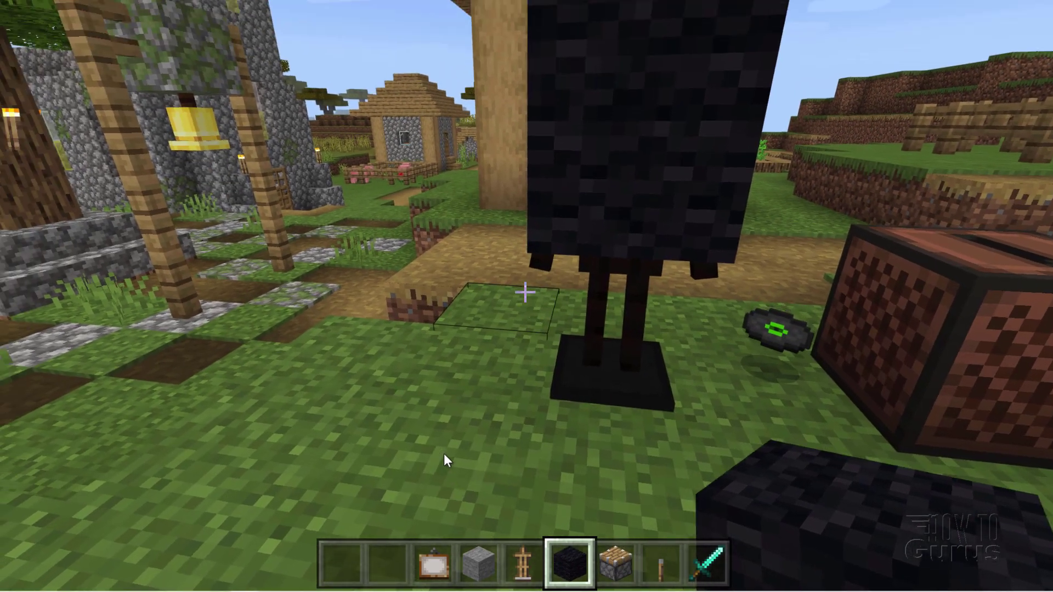
pyautogui.press('s')
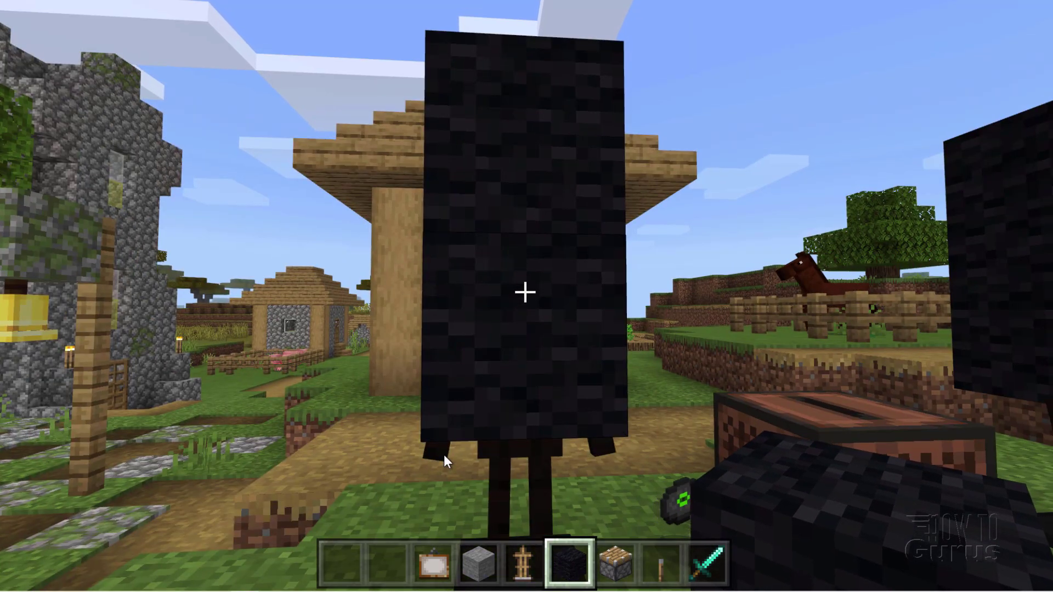
pyautogui.scroll(3, 444, 462)
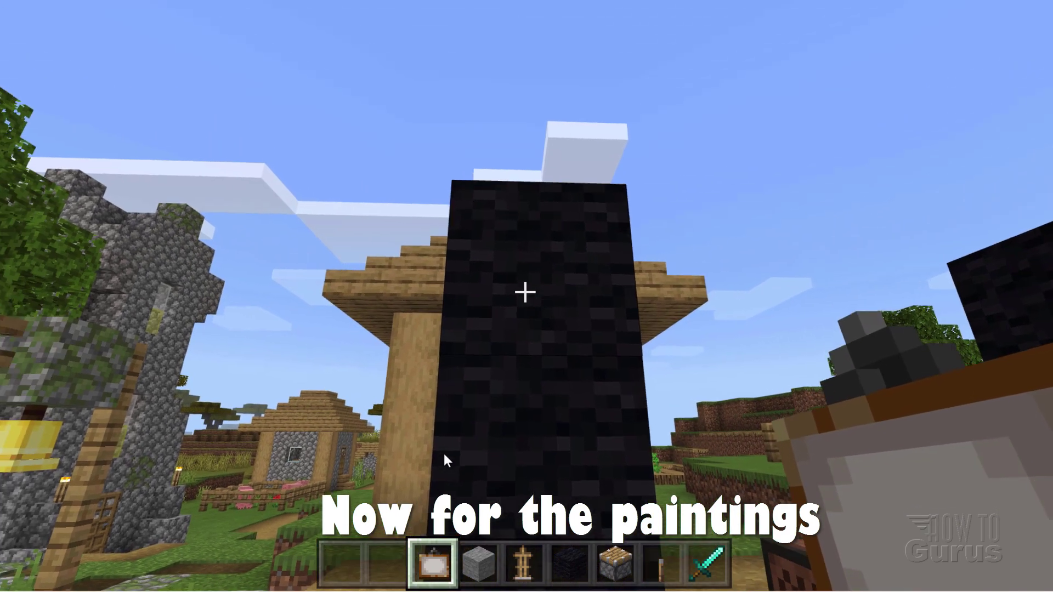
pyautogui.rightClick(444, 462)
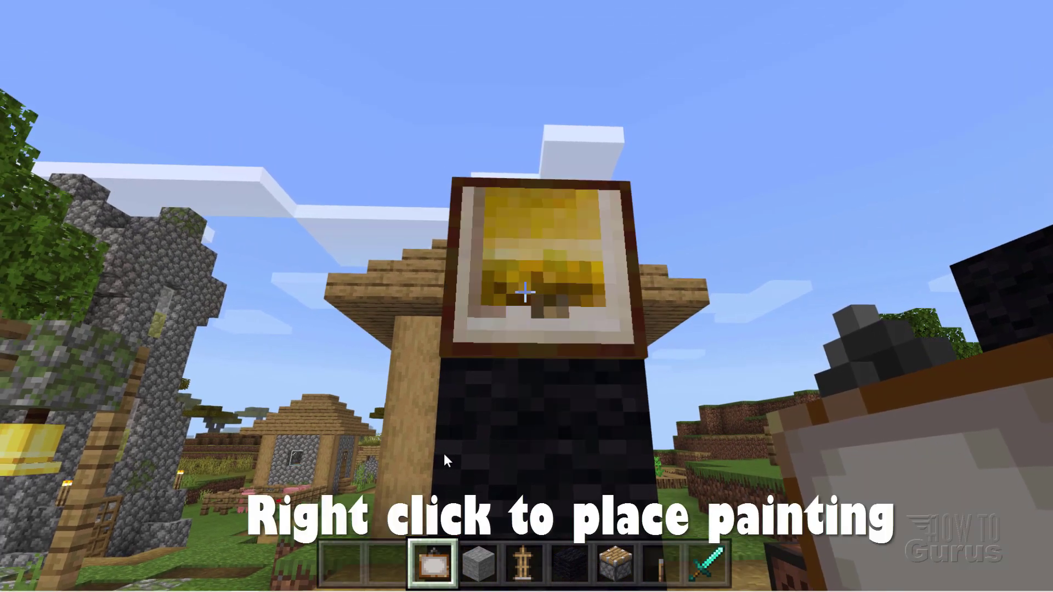
pyautogui.click(444, 462)
pyautogui.rightClick(444, 462)
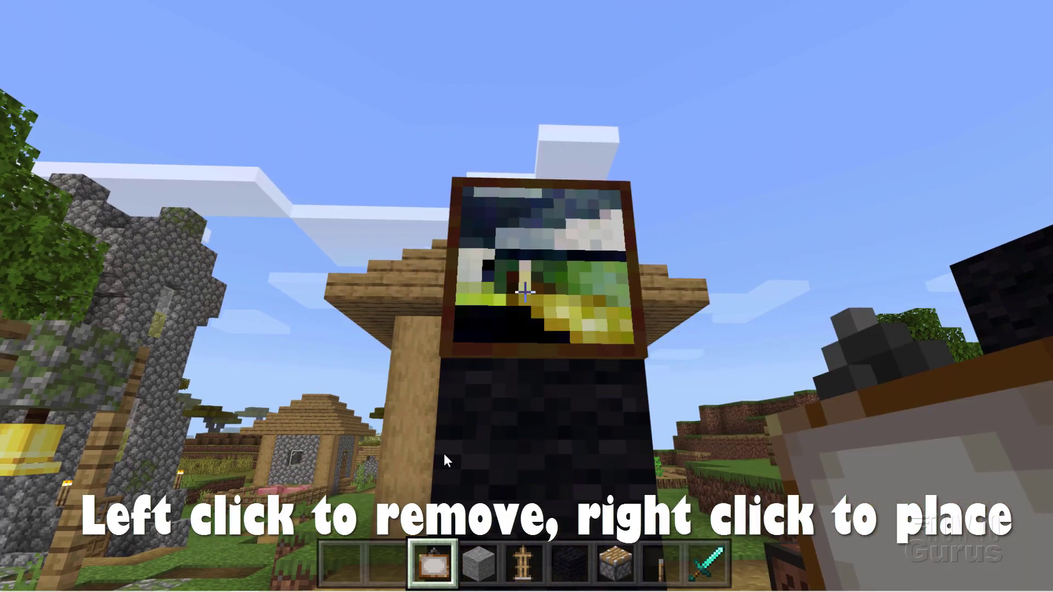
pyautogui.click(444, 462)
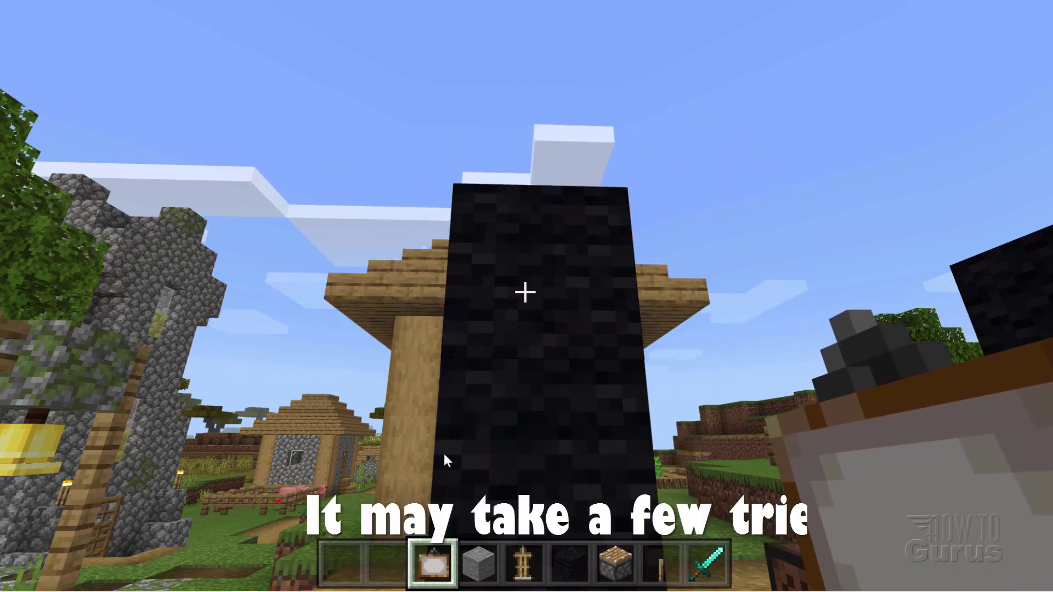
pyautogui.rightClick(445, 462)
pyautogui.click(444, 462)
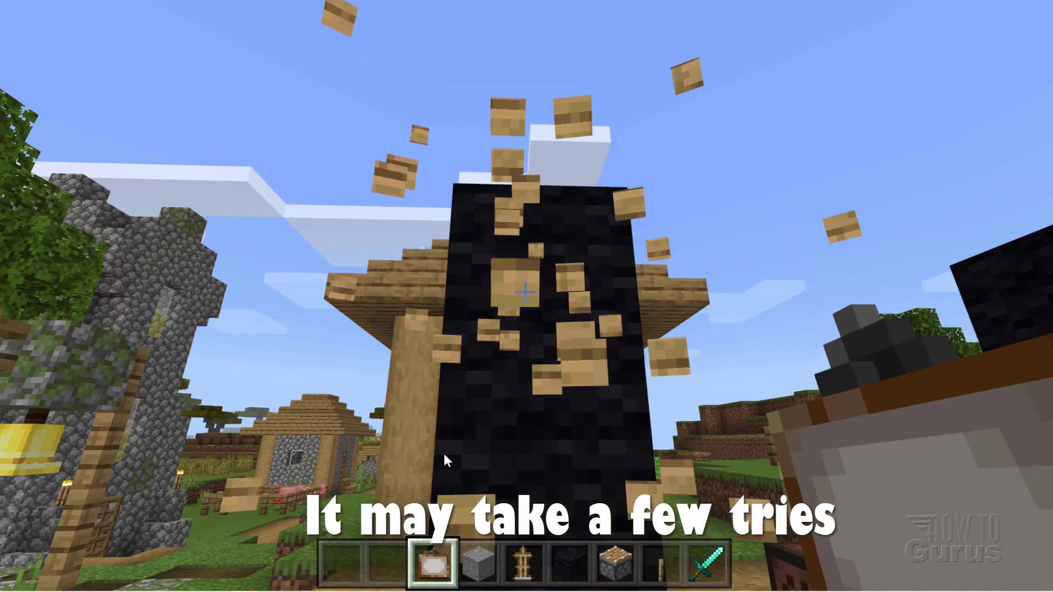
pyautogui.rightClick(445, 462)
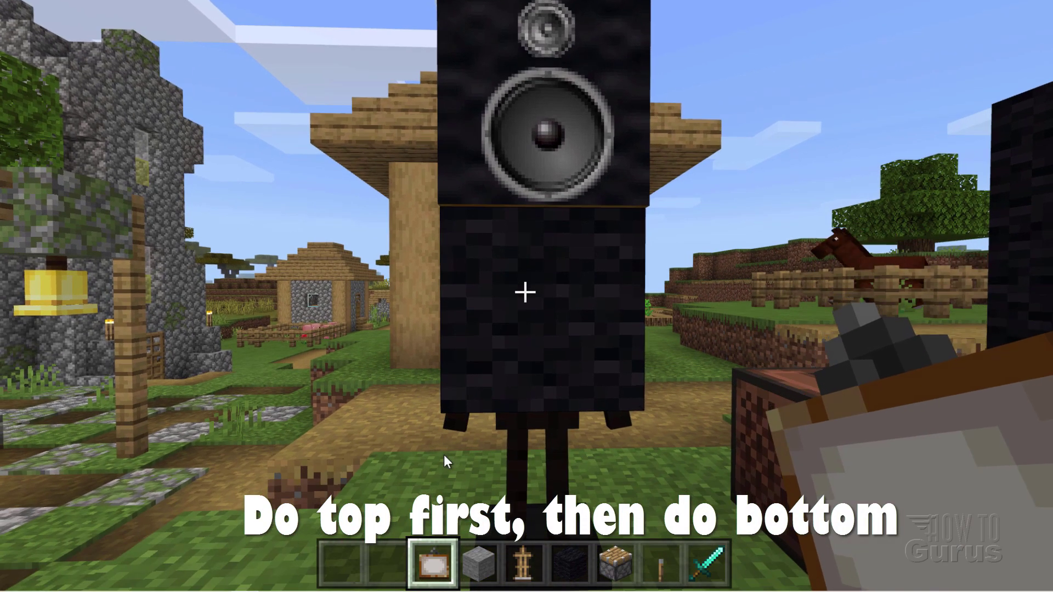
pyautogui.rightClick(445, 462)
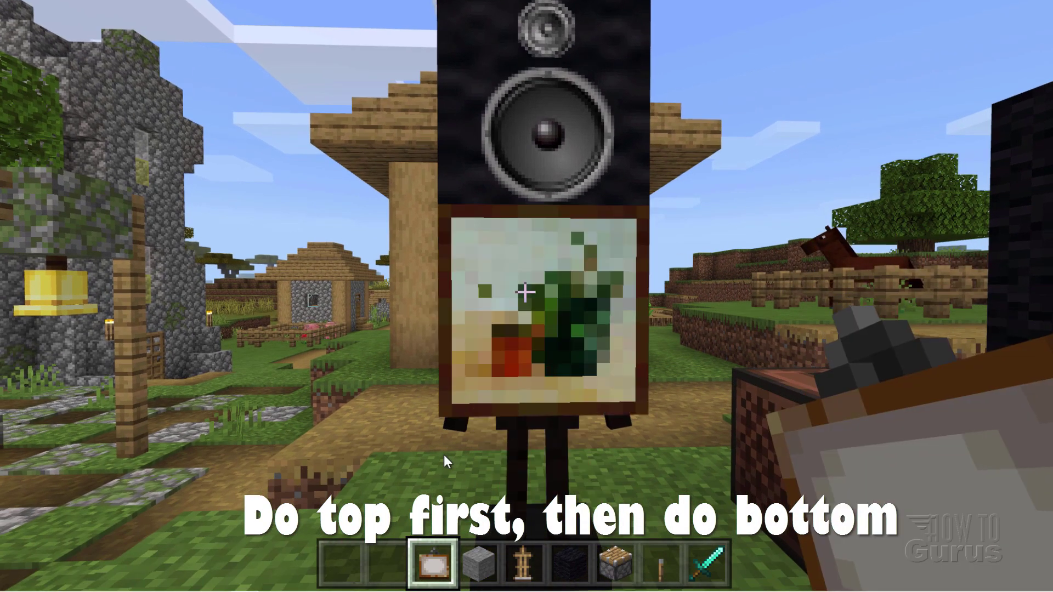
pyautogui.click(445, 462)
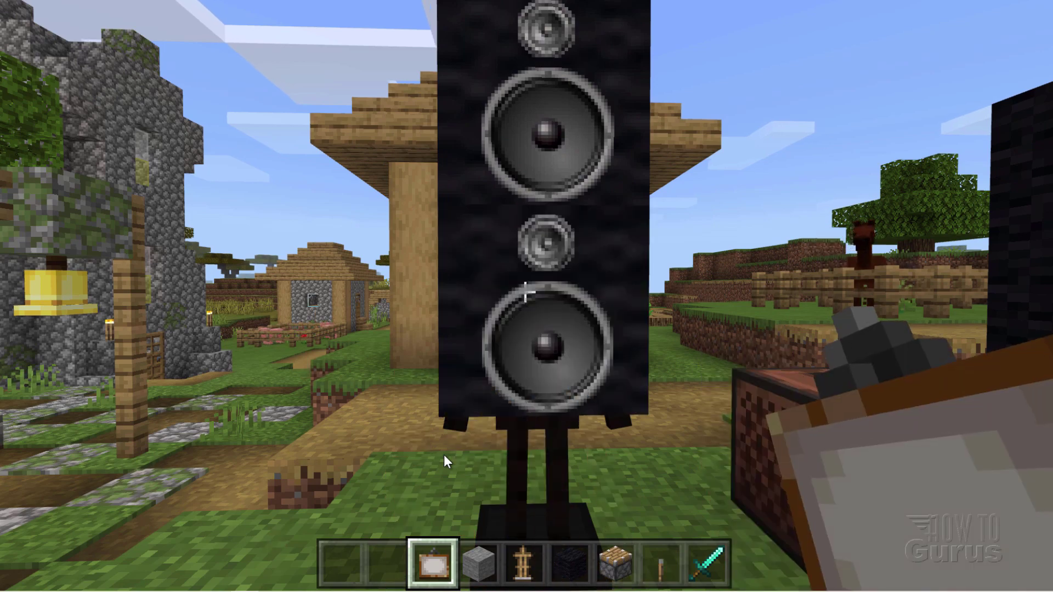